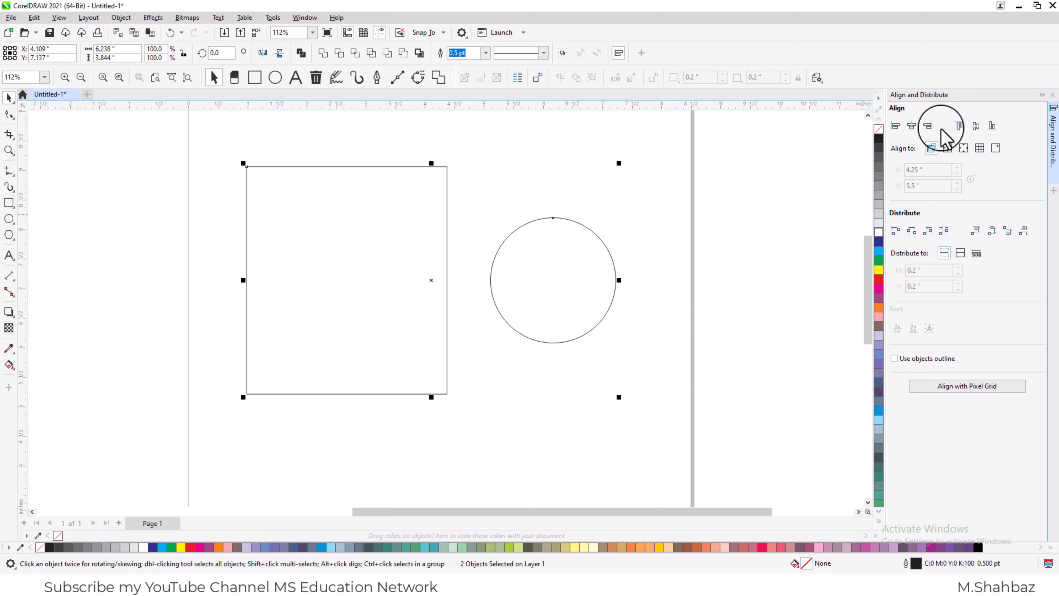
Step: Draw a straight horizontal line about 4.28 in long across the middle of the rectangle, extending past both sides
{"action": "left_click", "coordinate": [586, 354]}
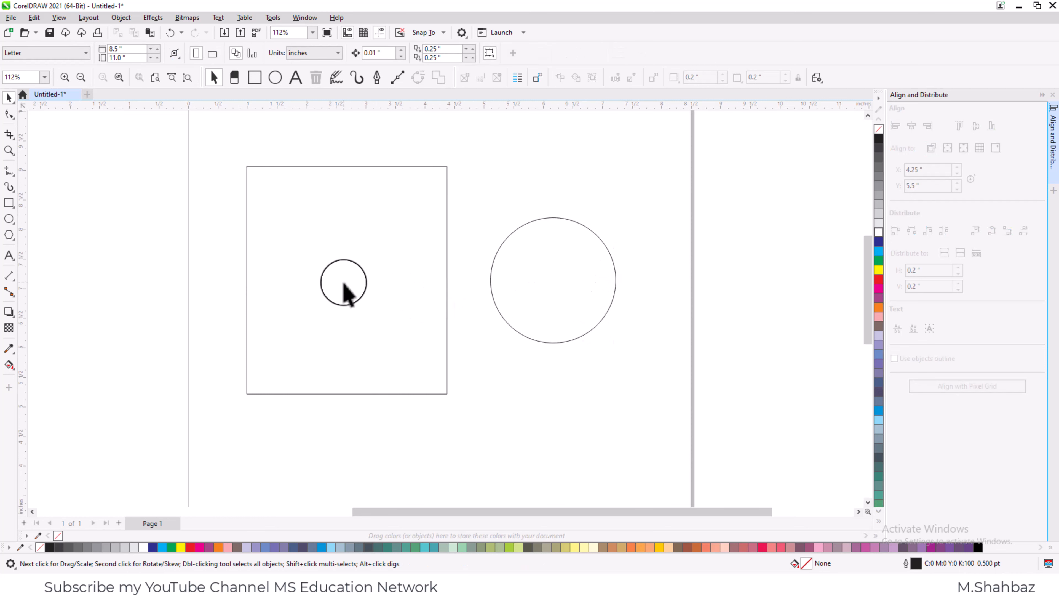
{"action": "left_click", "coordinate": [357, 283]}
{"action": "key", "text": "z"}
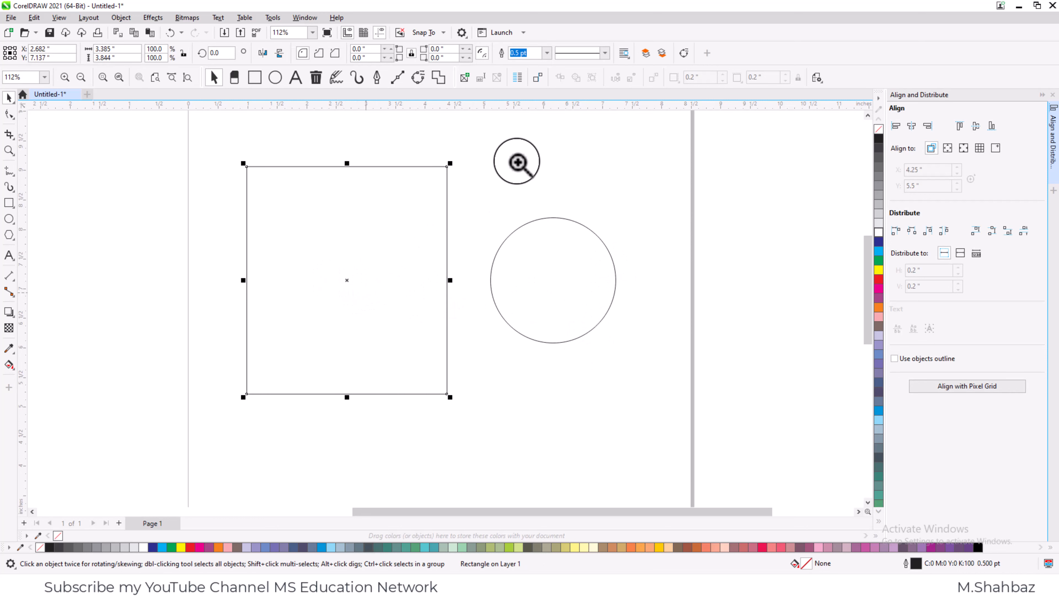
{"action": "left_click_drag", "start_coordinate": [515, 144], "coordinate": [166, 445]}
{"action": "left_click_drag", "start_coordinate": [505, 277], "coordinate": [507, 276]}
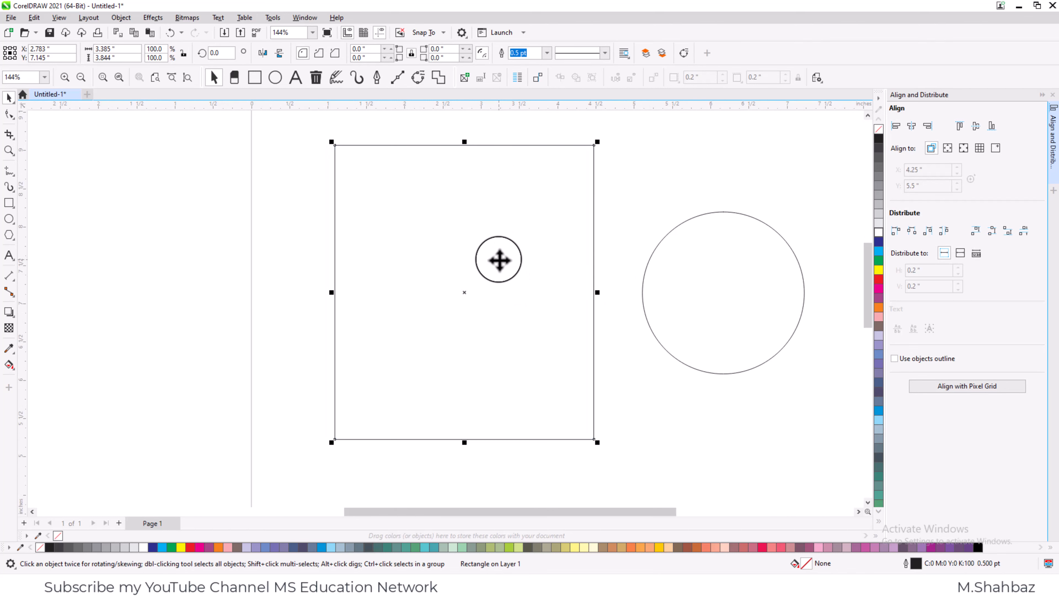
{"action": "left_click", "coordinate": [11, 174]}
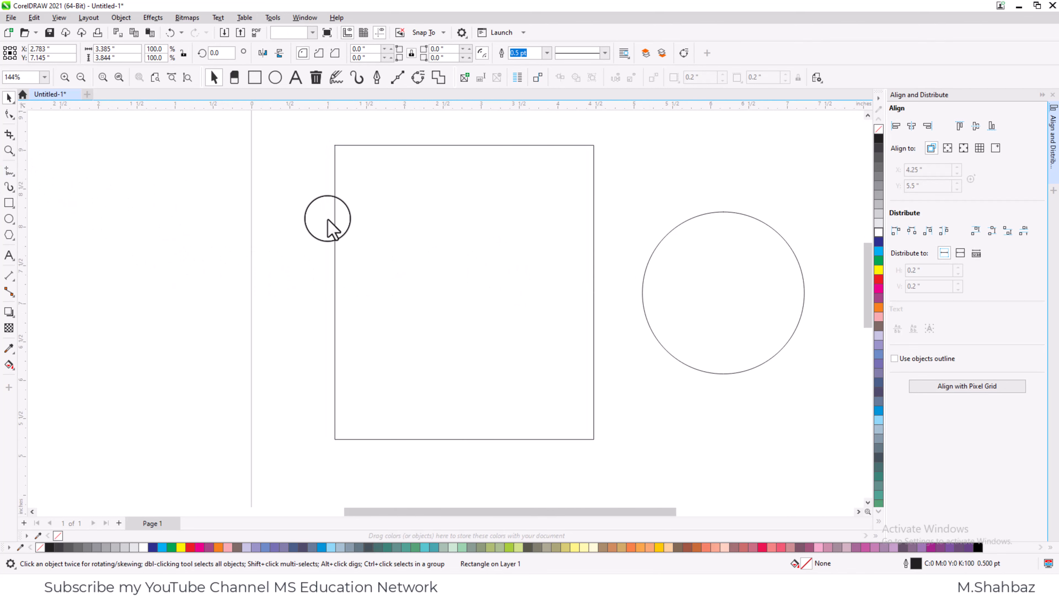
{"action": "left_click", "coordinate": [293, 292]}
{"action": "left_click", "coordinate": [625, 291]}
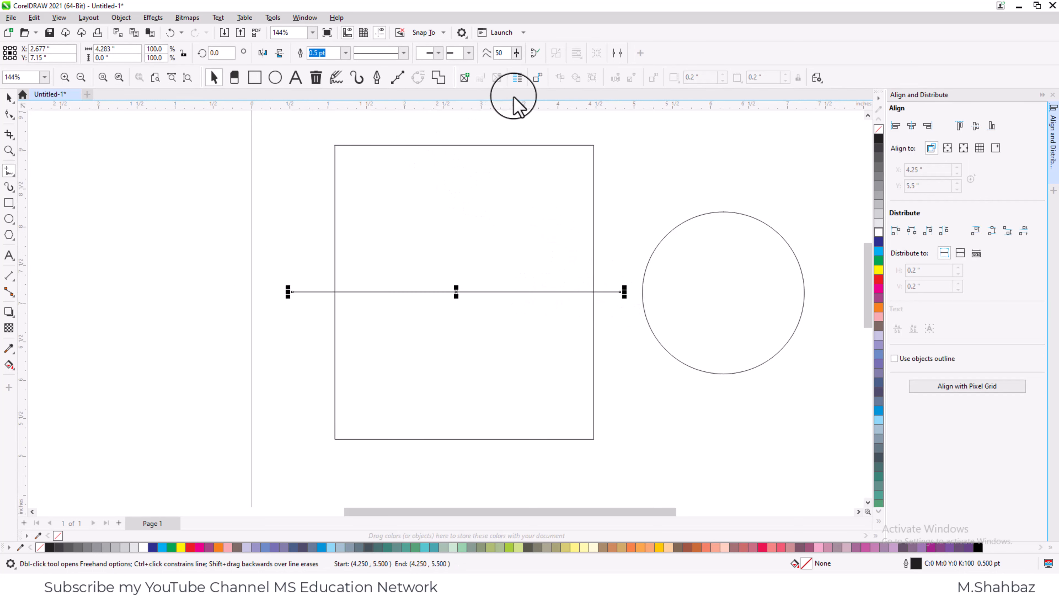
{"action": "key", "text": "space"}
Step: Centre the horizontal line on the rectangle both horizontally and vertically
{"action": "left_click_drag", "start_coordinate": [456, 292], "coordinate": [480, 286]}
{"action": "left_click", "coordinate": [492, 293]}
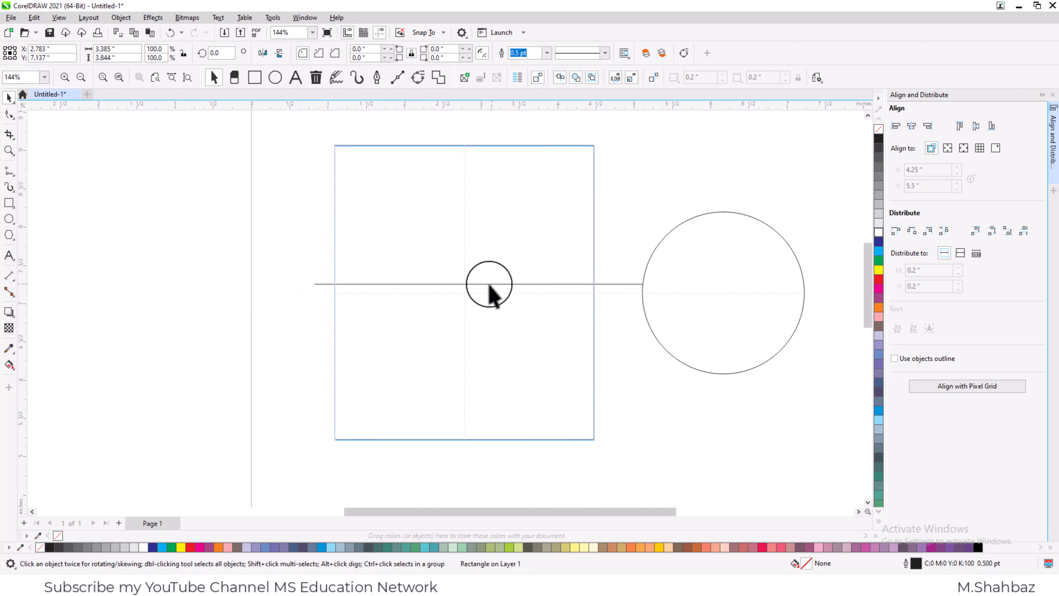
{"action": "left_click", "coordinate": [596, 284], "text": "shift"}
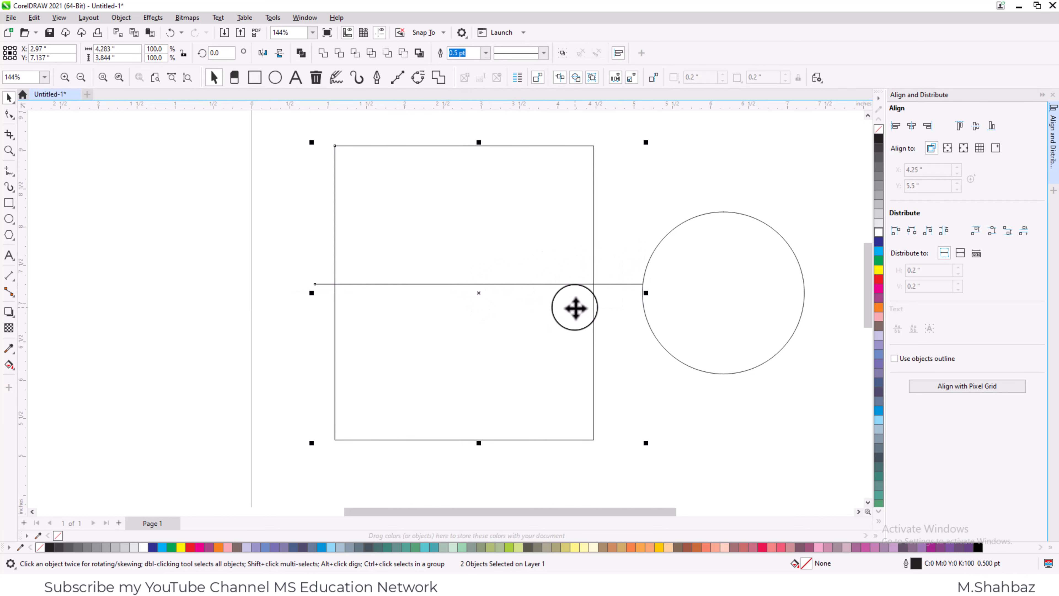
{"action": "key", "text": "e"}
{"action": "left_click", "coordinate": [305, 279]}
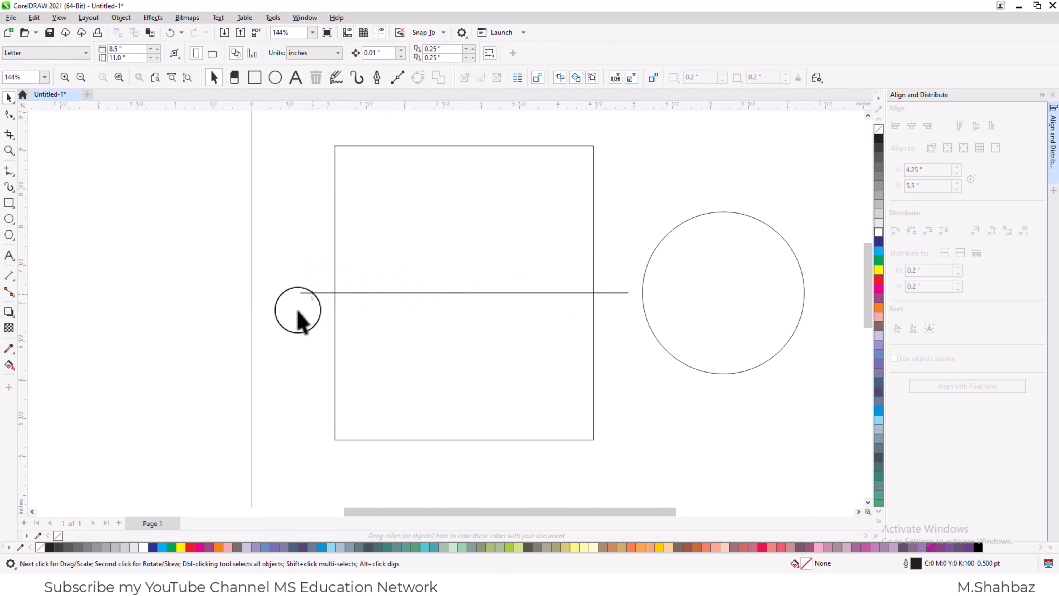
Step: Duplicate the horizontal line slightly below the original and rotate the copy by 90 degrees
{"action": "left_click_drag", "start_coordinate": [303, 294], "coordinate": [271, 337]}
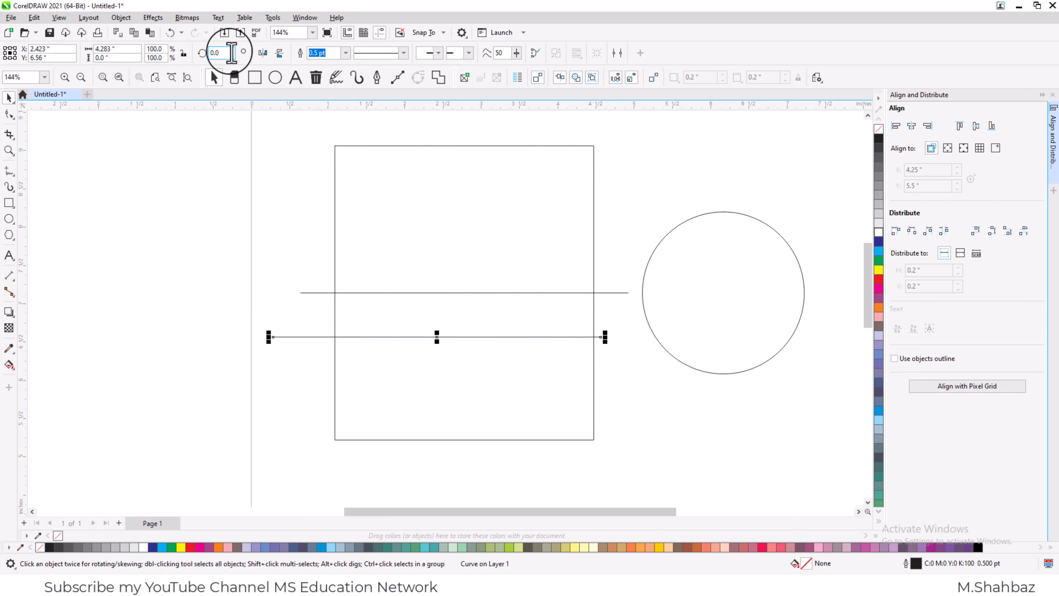
{"action": "type", "text": "90"}
{"action": "key", "text": "Return"}
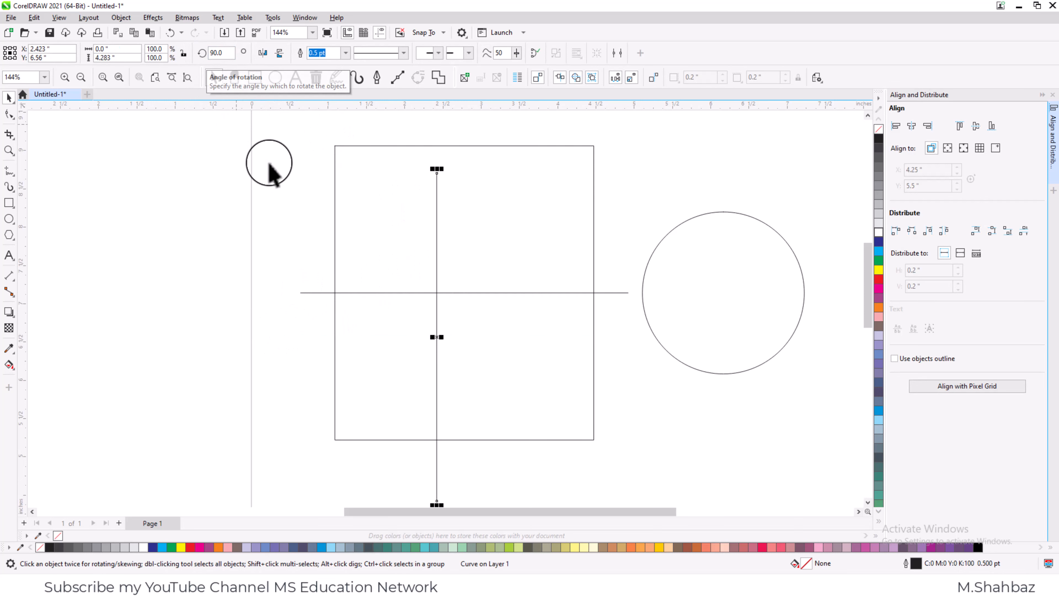
Step: Centre the vertical line on the rectangle both horizontally and vertically so that it crosses the horizontal line
{"action": "left_click", "coordinate": [381, 197], "text": "shift"}
{"action": "key", "text": "c"}
{"action": "key", "text": "e"}
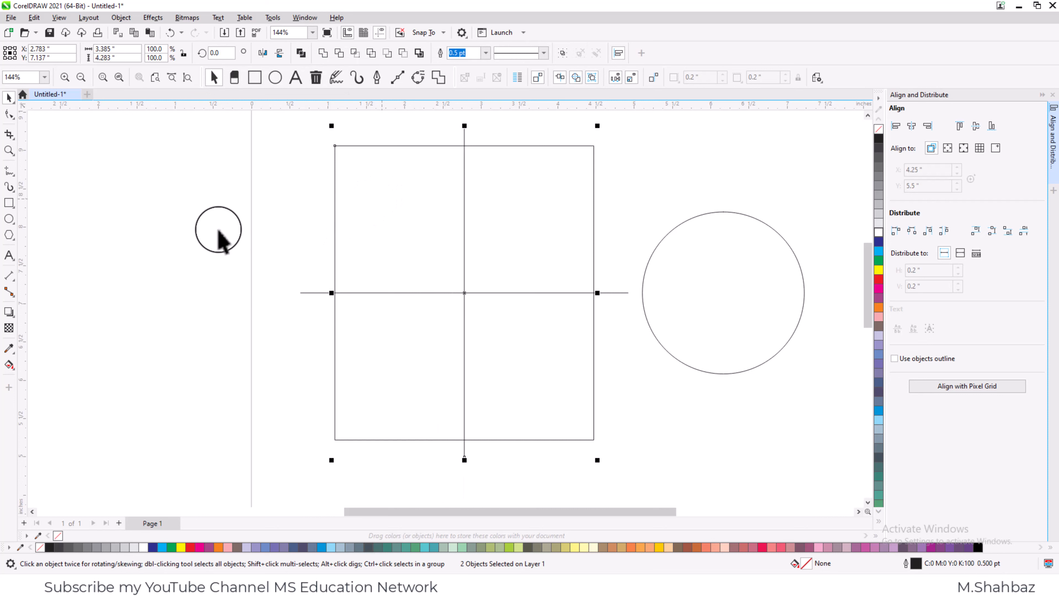
{"action": "left_click", "coordinate": [289, 251]}
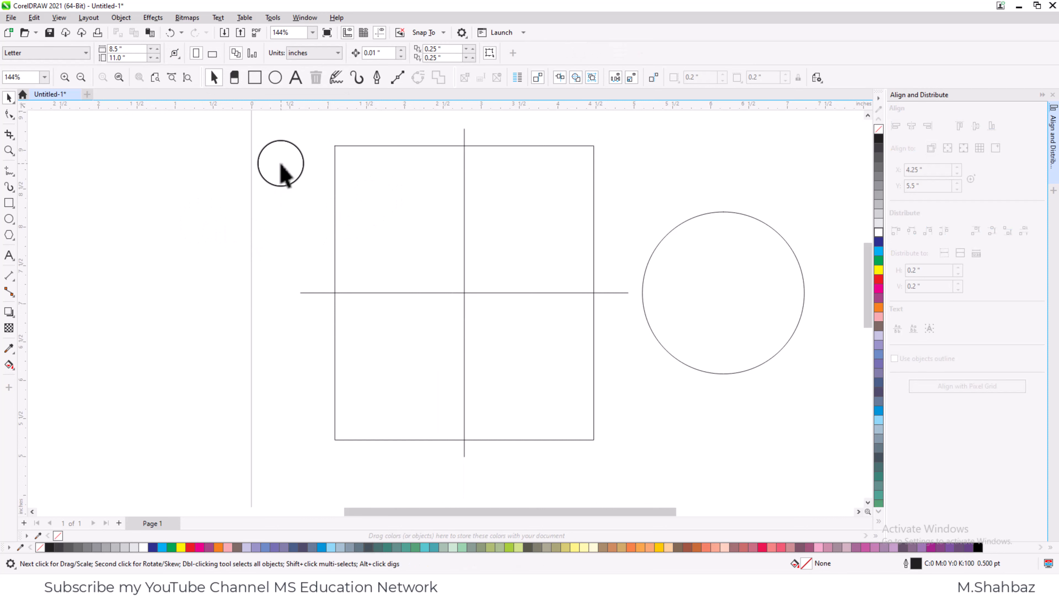
Step: Move the rectangle with its two centre lines and the circle together off the page, into the empty area to its right
{"action": "left_click_drag", "start_coordinate": [298, 145], "coordinate": [629, 465]}
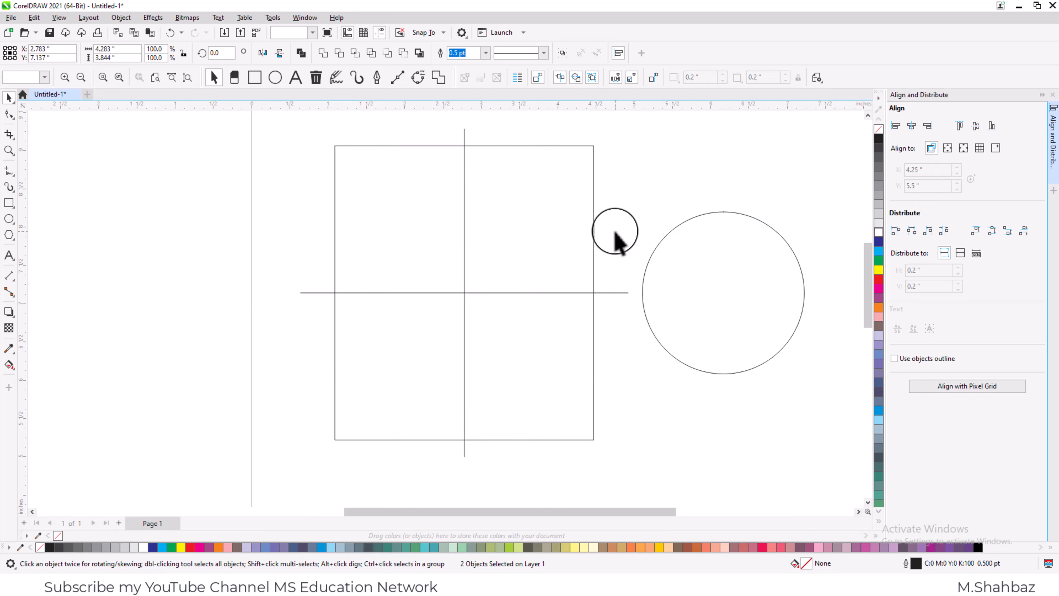
{"action": "left_click", "coordinate": [615, 231]}
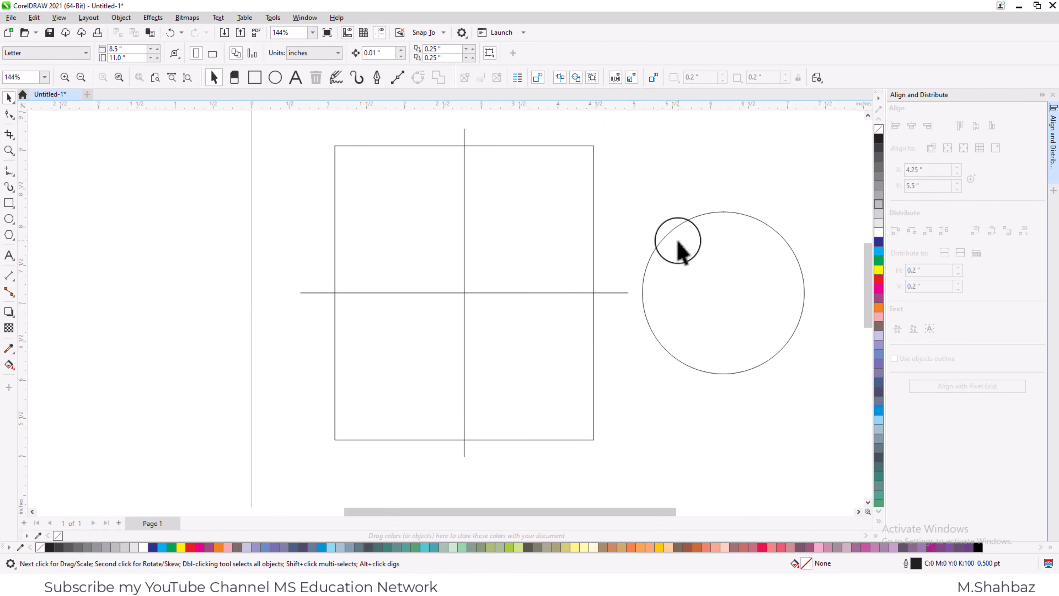
{"action": "left_click", "coordinate": [671, 231]}
{"action": "scroll", "coordinate": [678, 234], "scroll_direction": "down", "scroll_amount": 3}
{"action": "scroll", "coordinate": [678, 234], "scroll_direction": "down", "scroll_amount": 3}
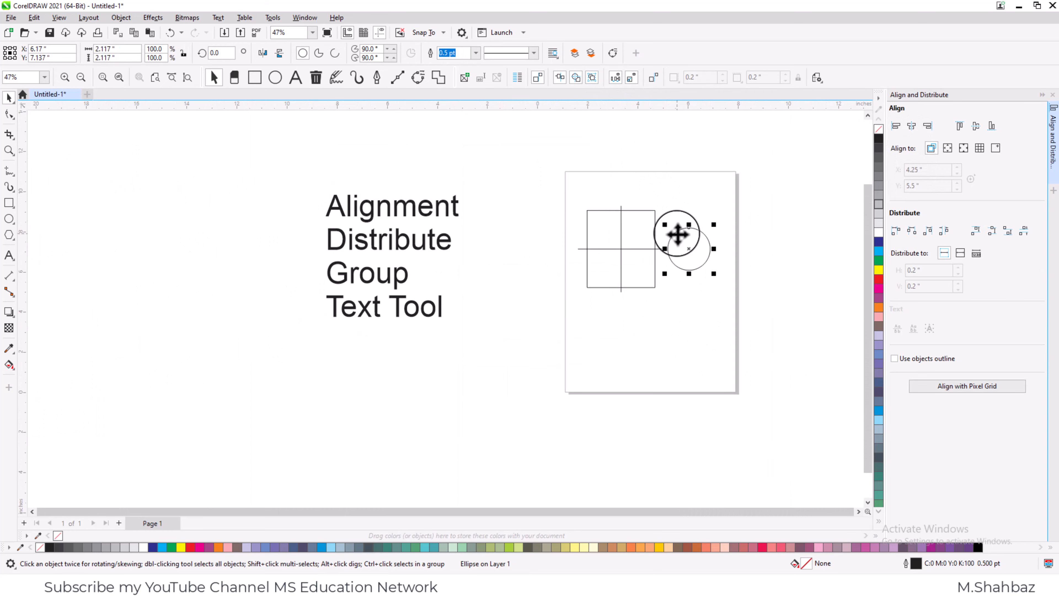
{"action": "key", "text": "z"}
{"action": "left_click_drag", "start_coordinate": [531, 171], "coordinate": [825, 386]}
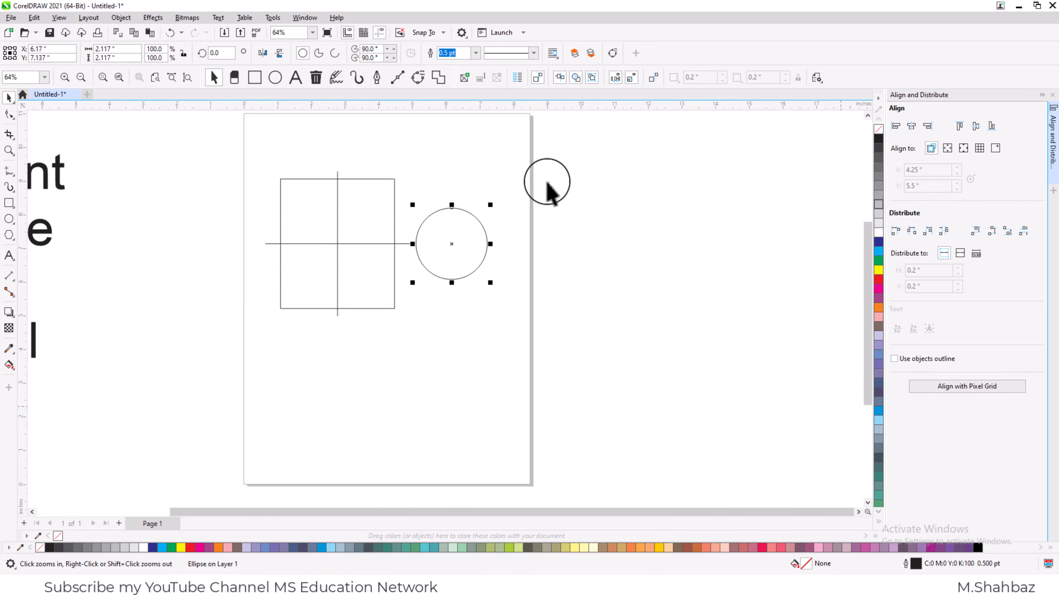
{"action": "left_click_drag", "start_coordinate": [560, 155], "coordinate": [250, 348]}
{"action": "left_click_drag", "start_coordinate": [331, 261], "coordinate": [663, 226]}
Step: Place a copy of the rectangle below the crossed shape, scaled to about 2.25 × 1.45 in, and add a smaller copy of about 1.42 × 0.91 in
{"action": "left_click_drag", "start_coordinate": [648, 277], "coordinate": [632, 436]}
{"action": "left_click_drag", "start_coordinate": [712, 443], "coordinate": [659, 417]}
{"action": "left_click", "coordinate": [678, 374]}
{"action": "right_click", "coordinate": [662, 433]}
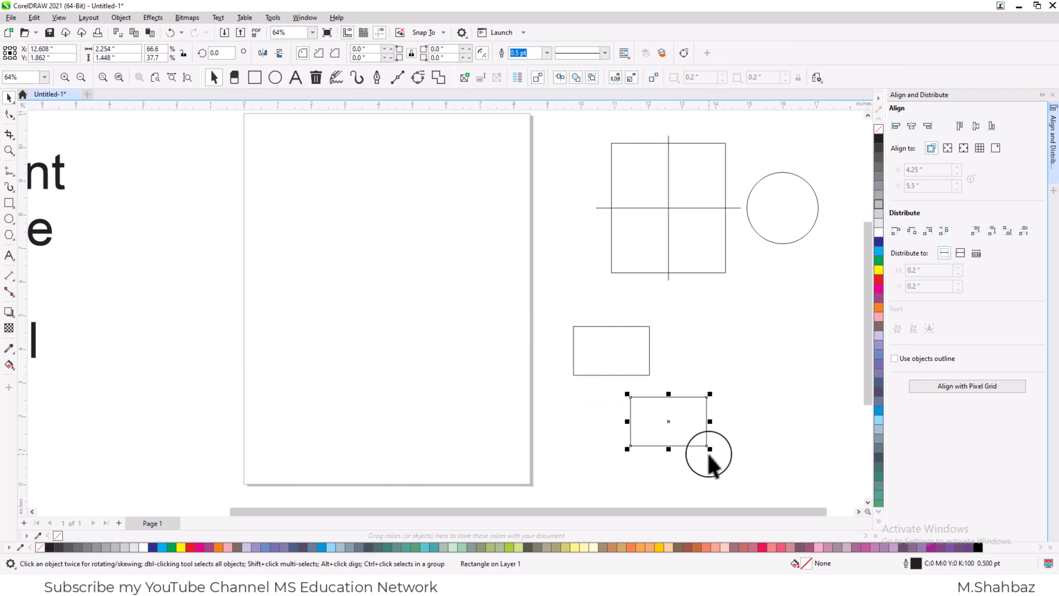
{"action": "left_click_drag", "start_coordinate": [710, 449], "coordinate": [684, 406]}
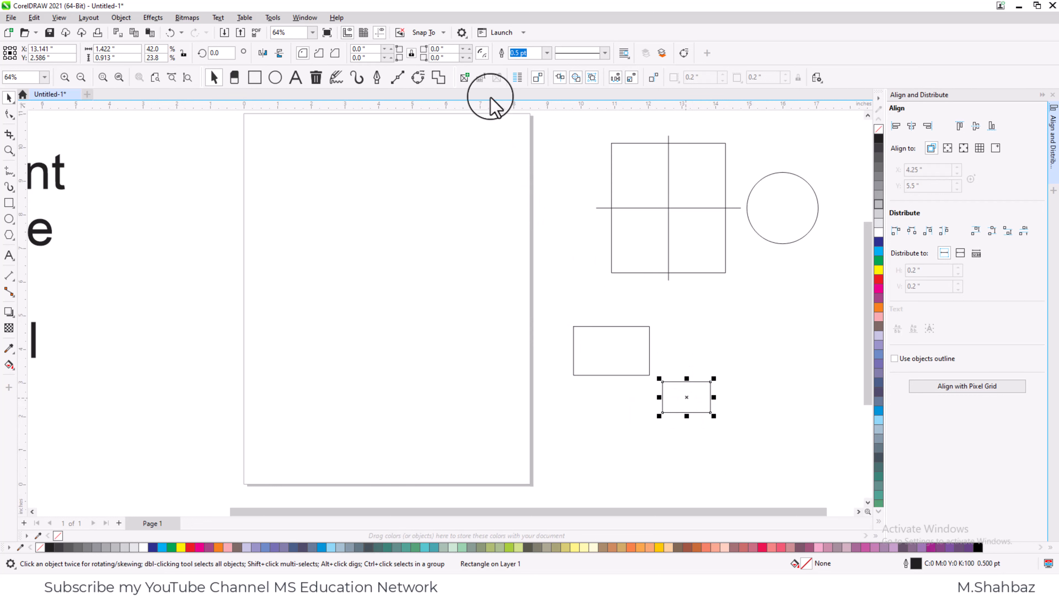
Step: Move the smaller rectangle further away from the larger one, to about X 13.64 in, Y 2.42 in
{"action": "scroll", "coordinate": [601, 359], "scroll_direction": "down", "scroll_amount": 1}
{"action": "key", "text": "F2"}
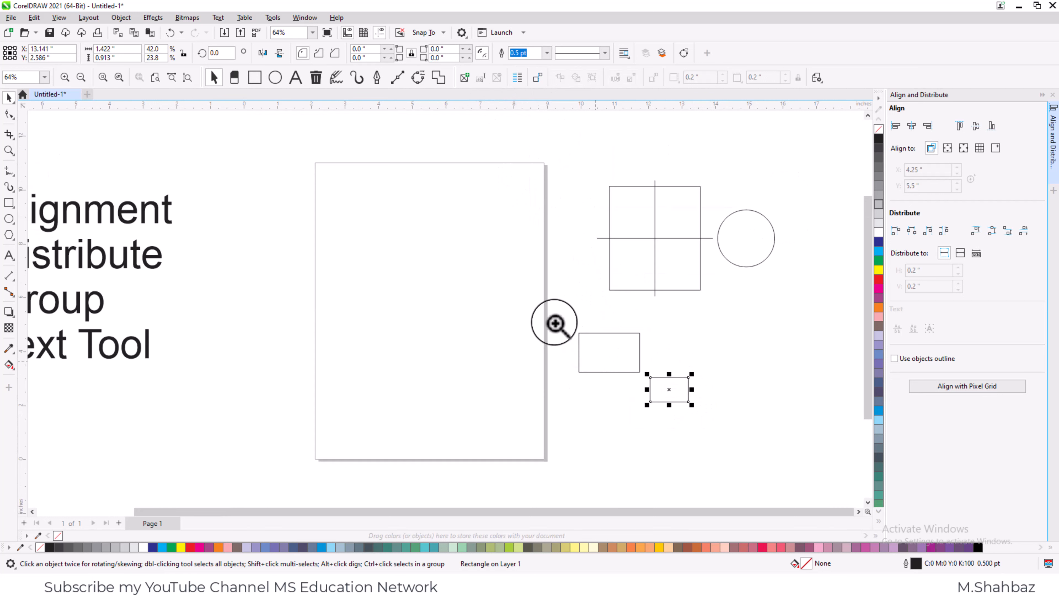
{"action": "left_click_drag", "start_coordinate": [555, 323], "coordinate": [748, 439]}
{"action": "mouse_move", "coordinate": [523, 356]}
{"action": "left_mouse_down"}
{"action": "mouse_move", "coordinate": [537, 347]}
{"action": "mouse_move", "coordinate": [475, 324]}
{"action": "mouse_move", "coordinate": [509, 344]}
{"action": "left_mouse_up"}
{"action": "left_click", "coordinate": [326, 188], "text": "shift"}
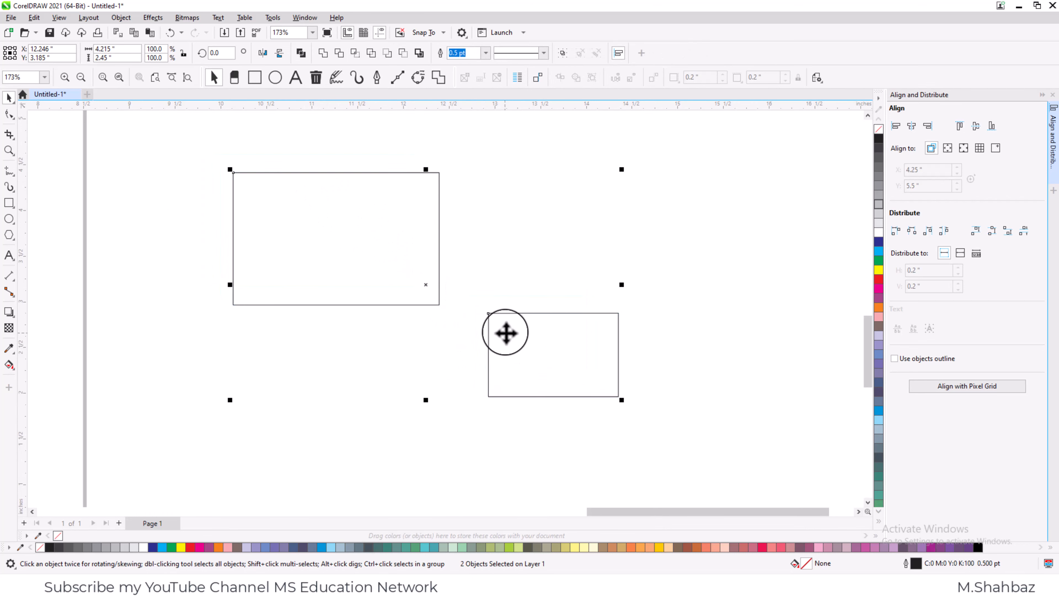
{"action": "left_click", "coordinate": [513, 294]}
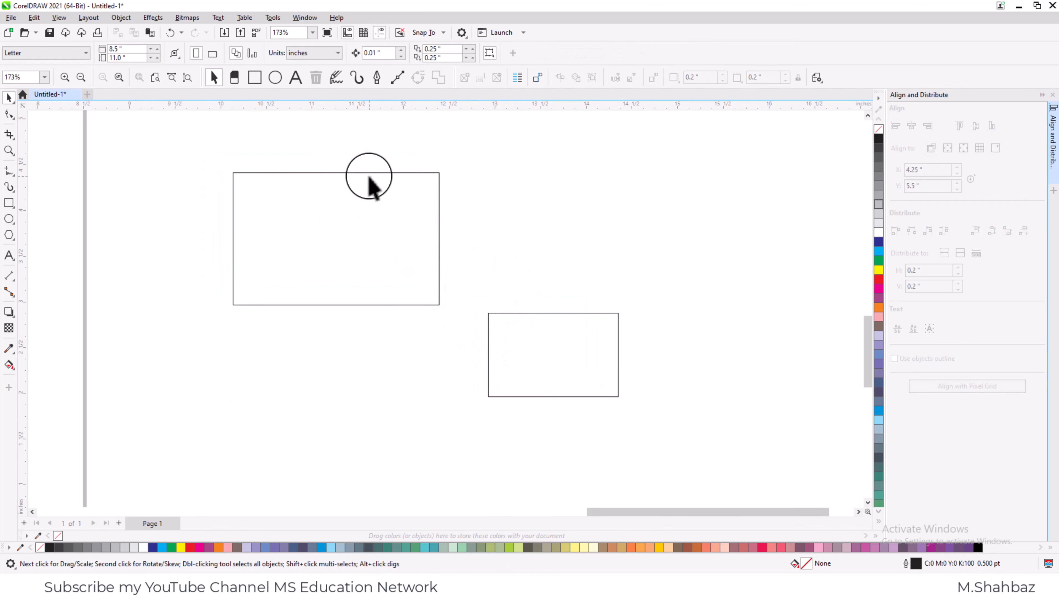
Step: Move the two rectangles together to about X 14.70 in, Y 3.46 in, and align the smaller one's top edge with the larger one's
{"action": "left_click", "coordinate": [526, 314]}
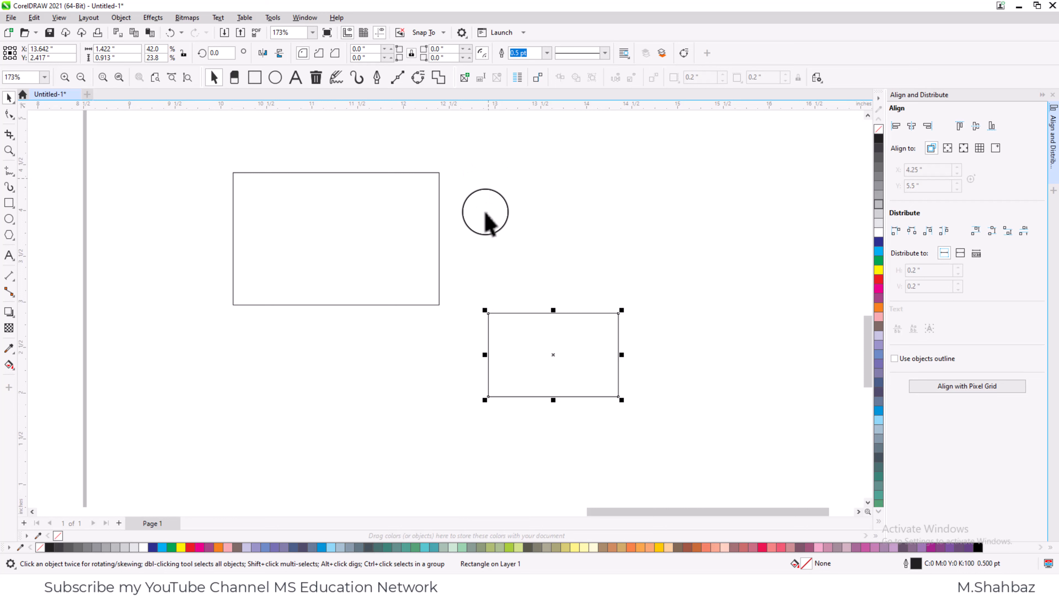
{"action": "left_click", "coordinate": [373, 252], "text": "shift"}
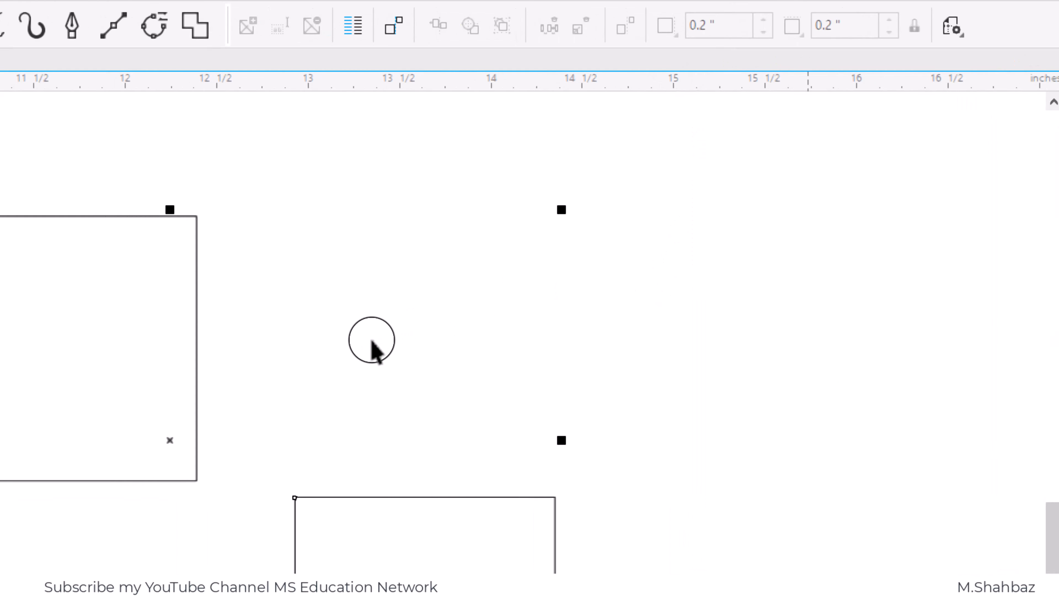
{"action": "left_click_drag", "start_coordinate": [532, 354], "coordinate": [800, 249]}
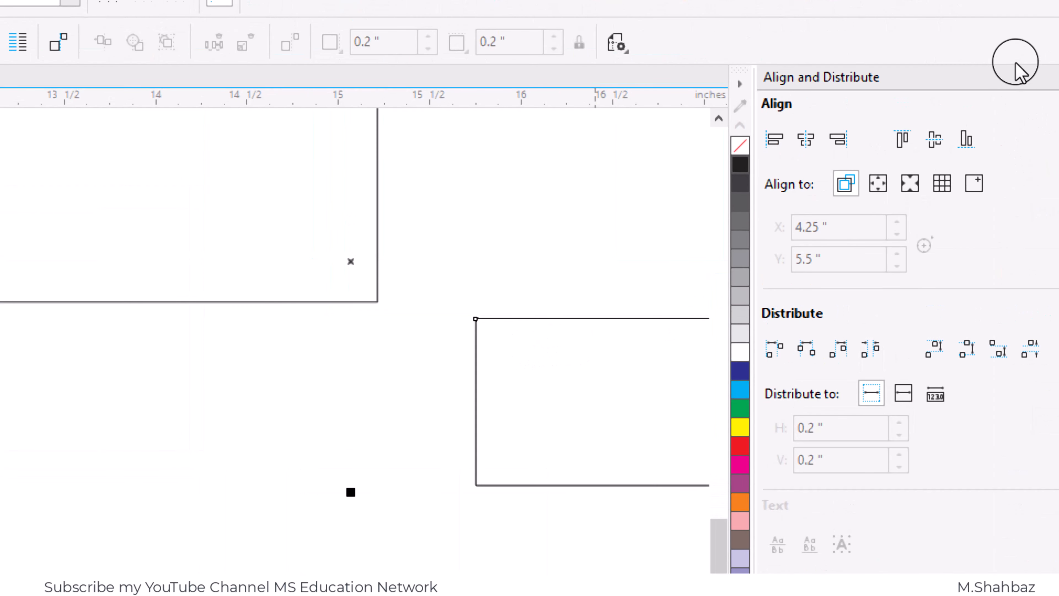
{"action": "left_click", "coordinate": [604, 258]}
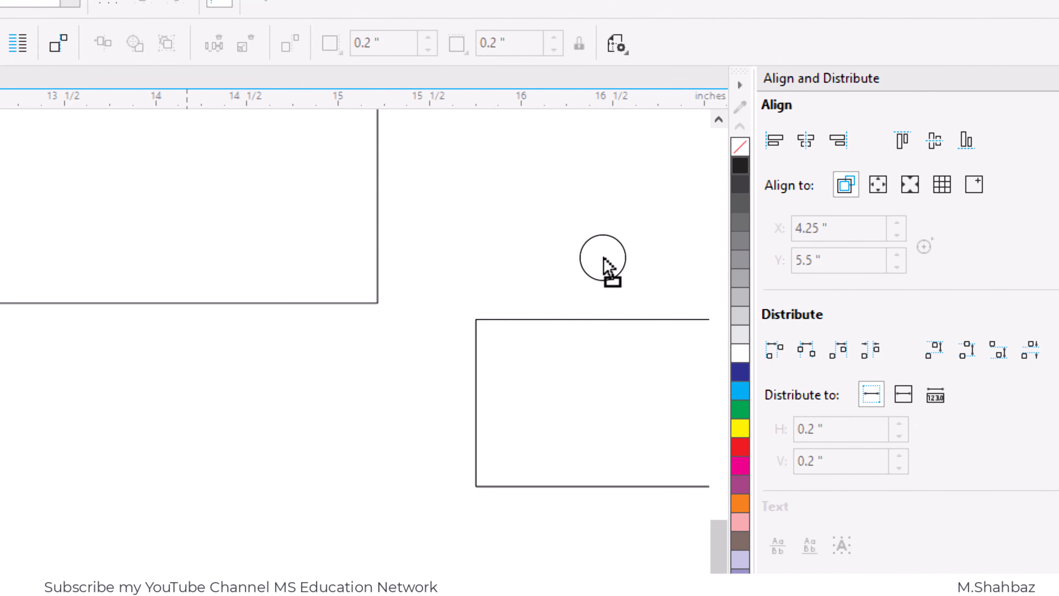
{"action": "left_click_drag", "start_coordinate": [603, 257], "coordinate": [603, 257]}
{"action": "left_click", "coordinate": [712, 213]}
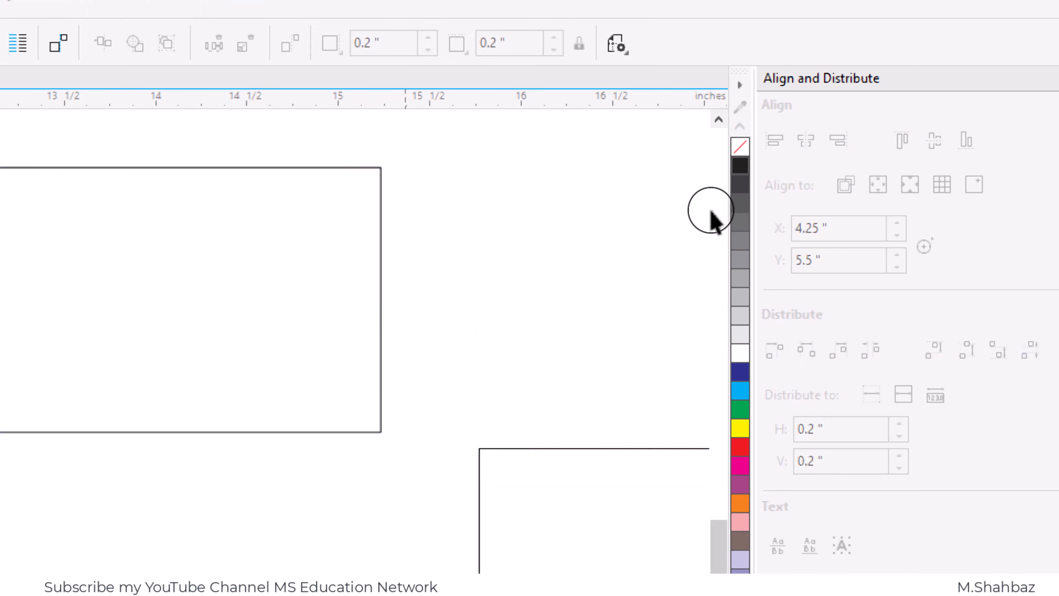
{"action": "left_click", "coordinate": [480, 485]}
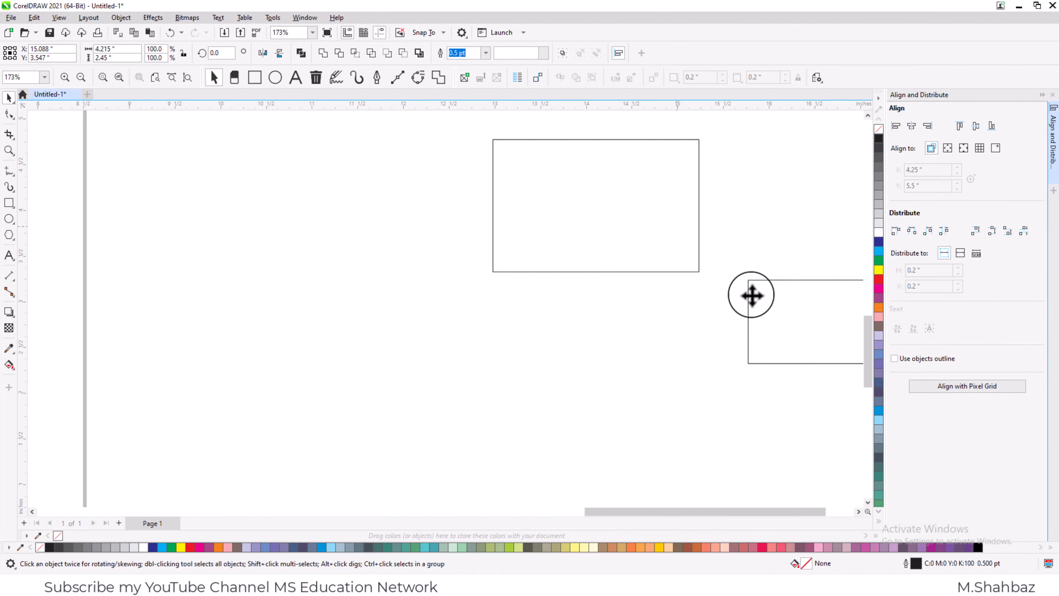
{"action": "left_click_drag", "start_coordinate": [751, 295], "coordinate": [728, 298]}
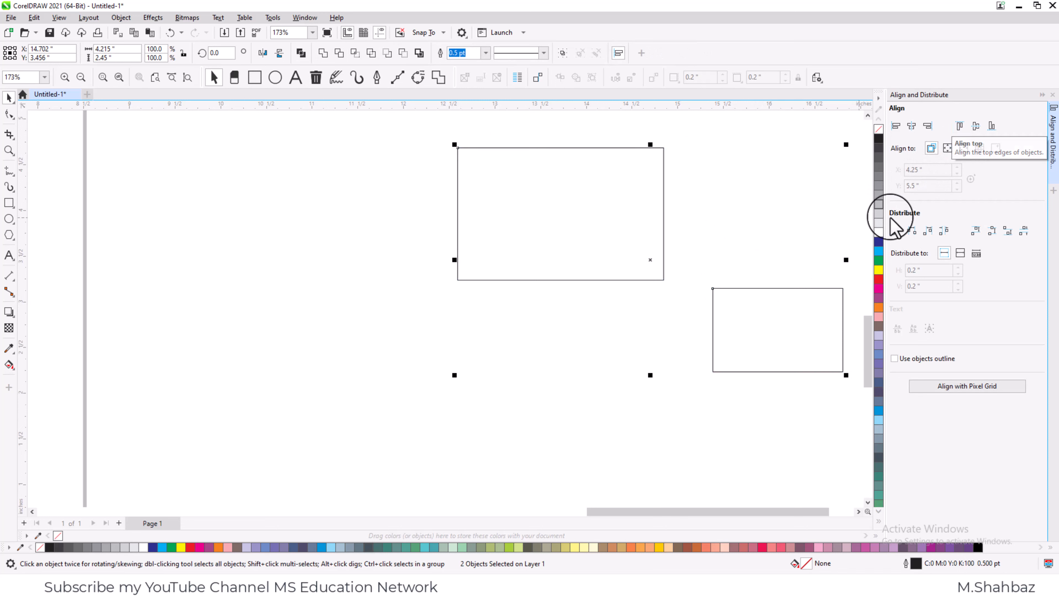
{"action": "left_click", "coordinate": [959, 126]}
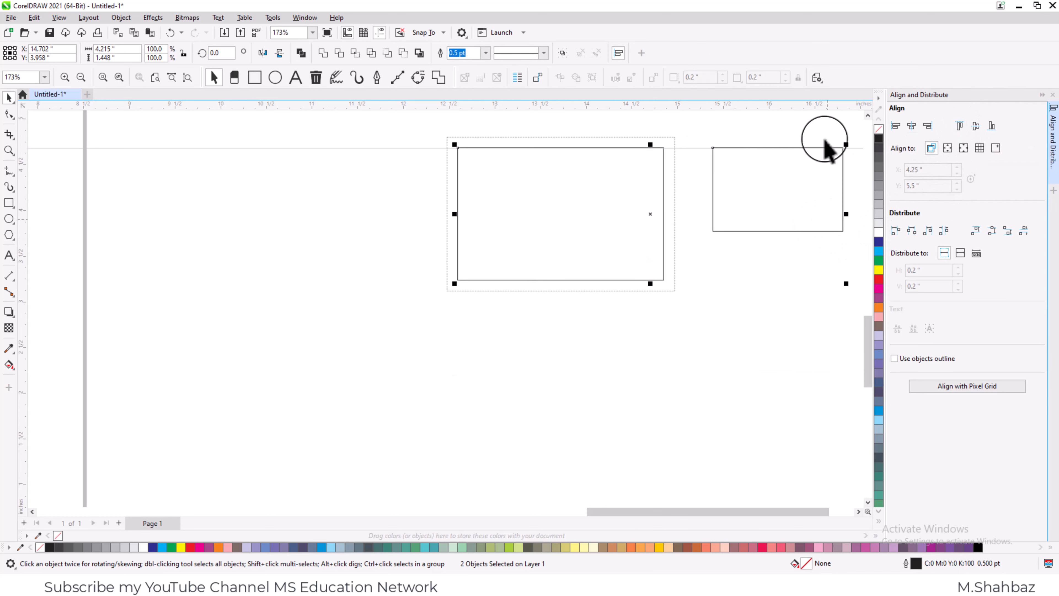
{"action": "left_click", "coordinate": [642, 145]}
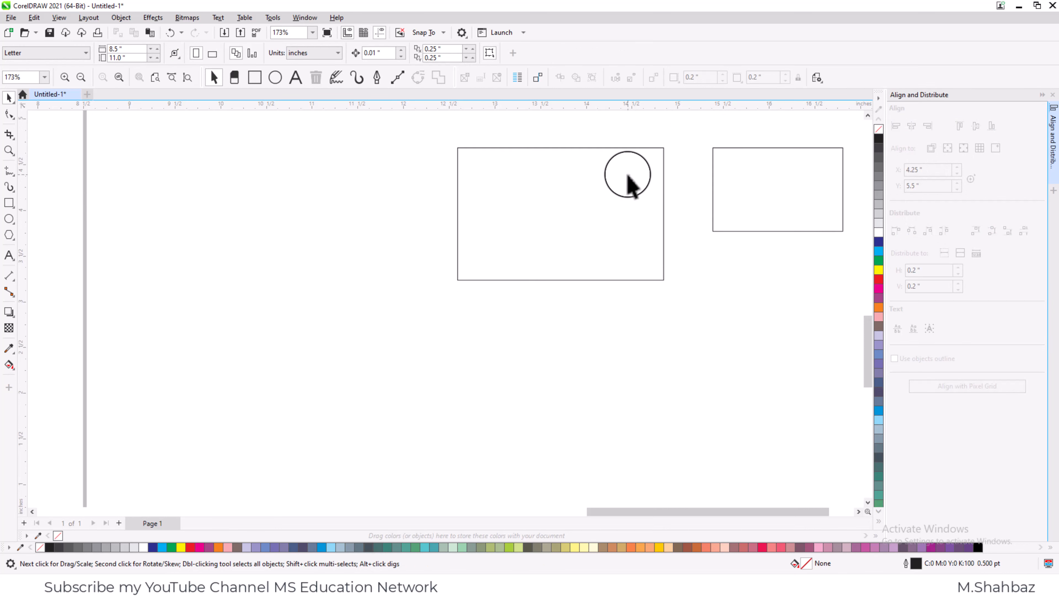
Step: Shift the two rectangles a little to the left and place a copy of the smaller one on the left side of the larger one
{"action": "left_click", "coordinate": [617, 166]}
{"action": "left_click", "coordinate": [731, 184], "text": "shift"}
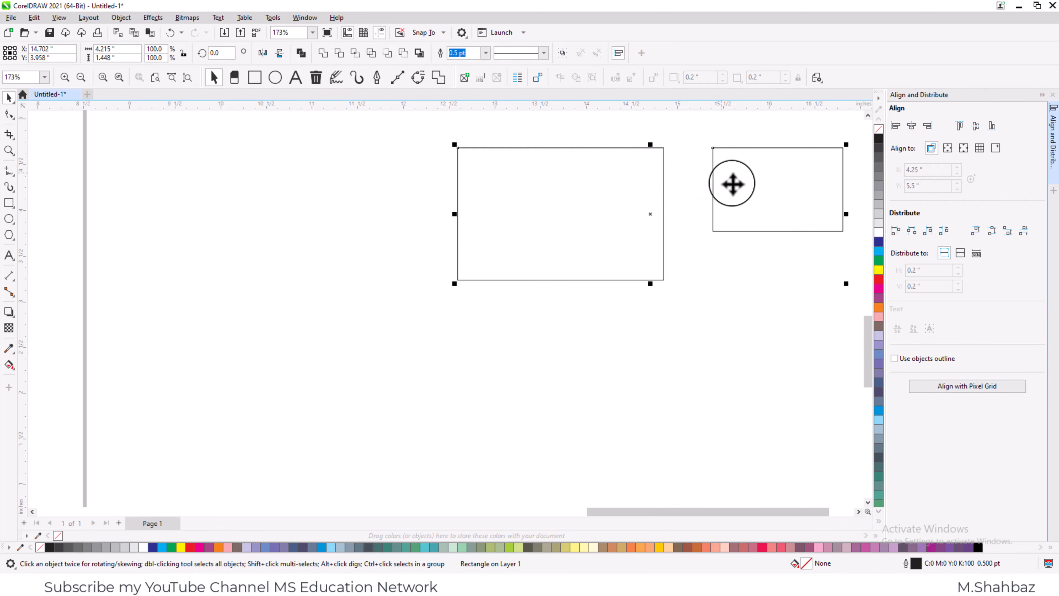
{"action": "left_click_drag", "start_coordinate": [733, 184], "coordinate": [307, 196]}
{"action": "left_click", "coordinate": [638, 269]}
Step: Align the top edge of the left small rectangle with the top edge of the large middle rectangle
{"action": "left_click", "coordinate": [681, 177]}
{"action": "left_click", "coordinate": [432, 213], "text": "shift"}
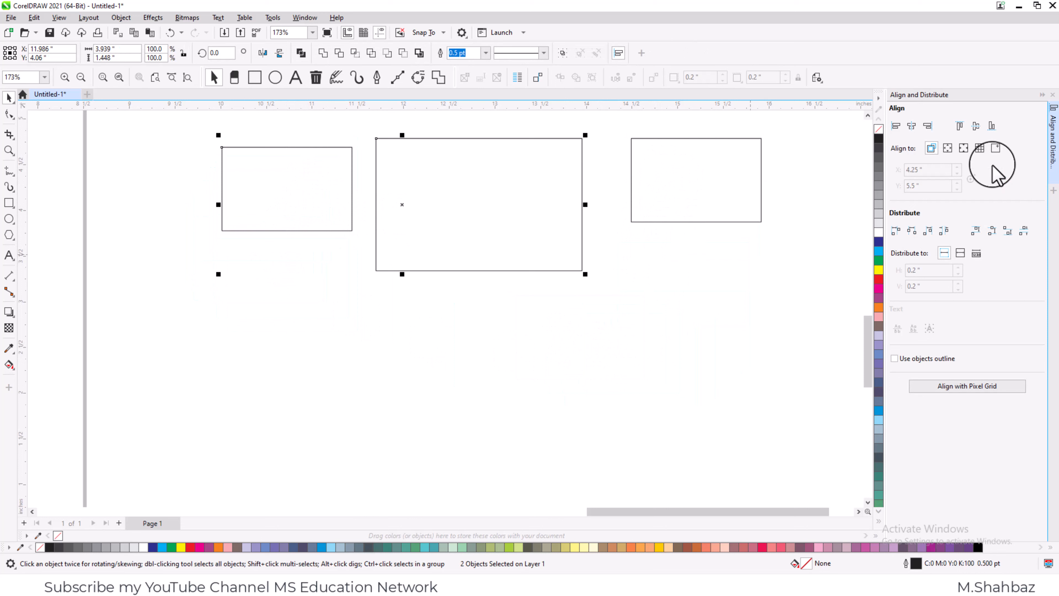
{"action": "left_click", "coordinate": [960, 125]}
{"action": "left_click", "coordinate": [513, 347]}
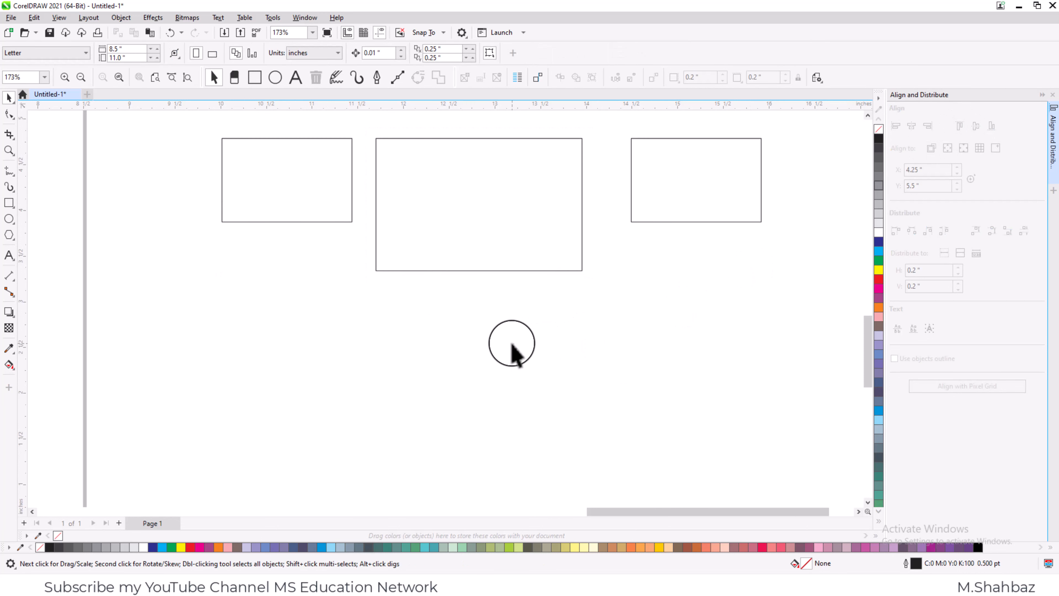
Step: Align the bottom edge of the left small rectangle with the bottom edge of the large middle rectangle
{"action": "left_click", "coordinate": [353, 179]}
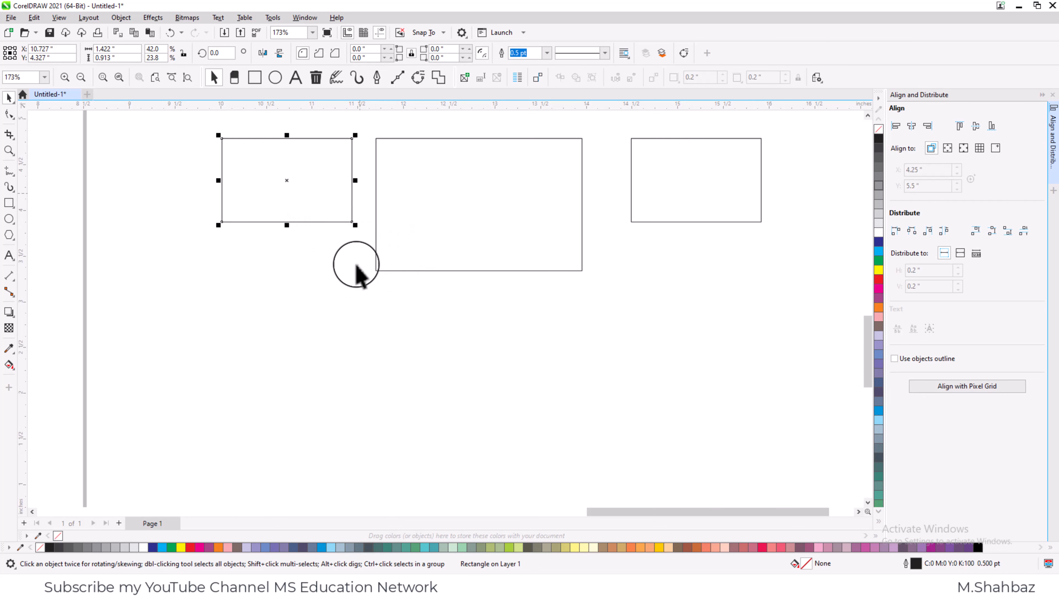
{"action": "left_click", "coordinate": [425, 237], "text": "shift"}
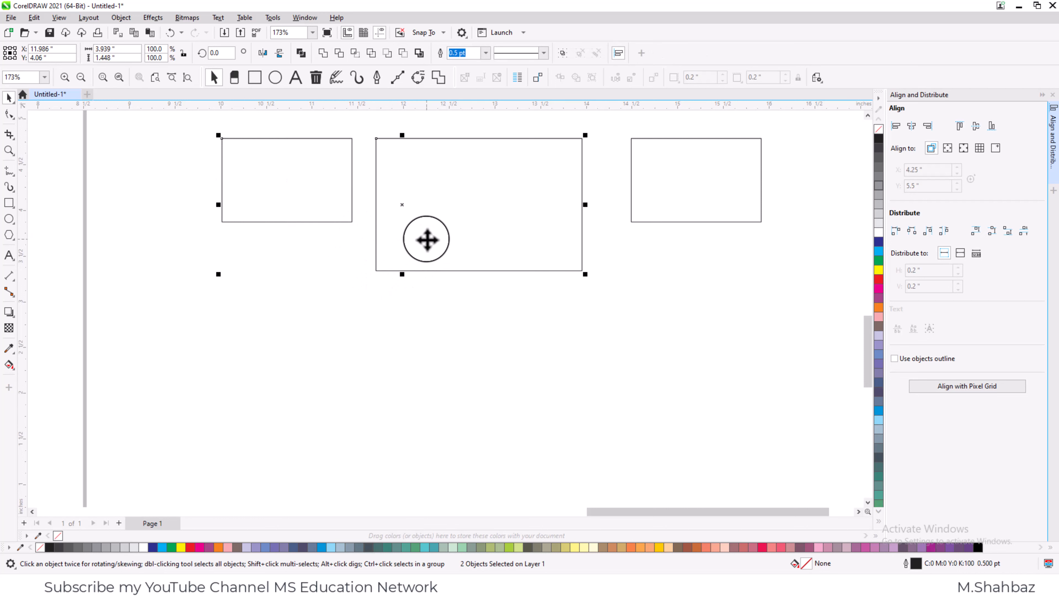
{"action": "left_click", "coordinate": [993, 128]}
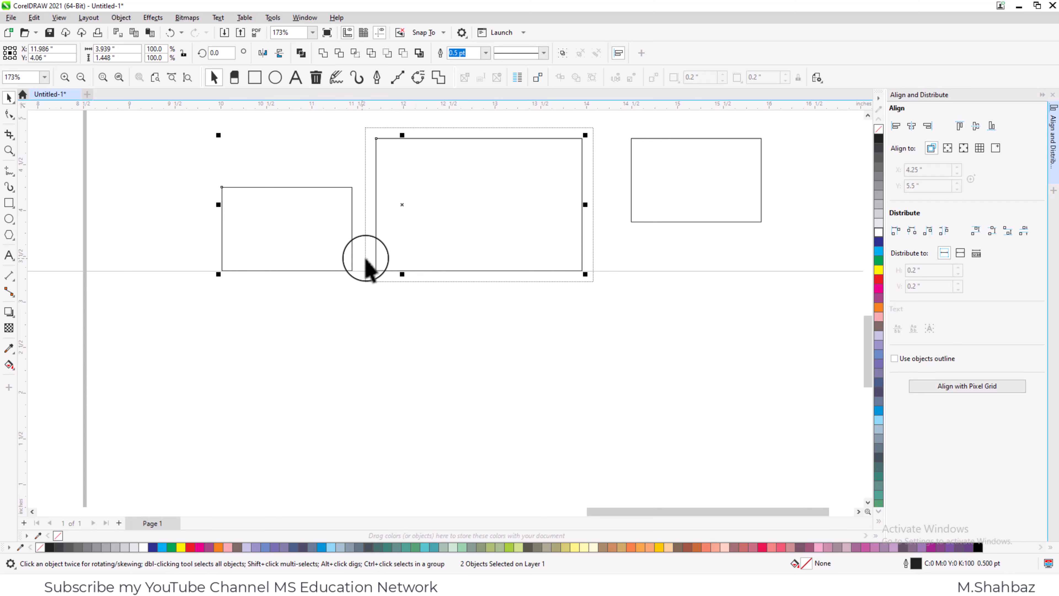
{"action": "left_click", "coordinate": [407, 316]}
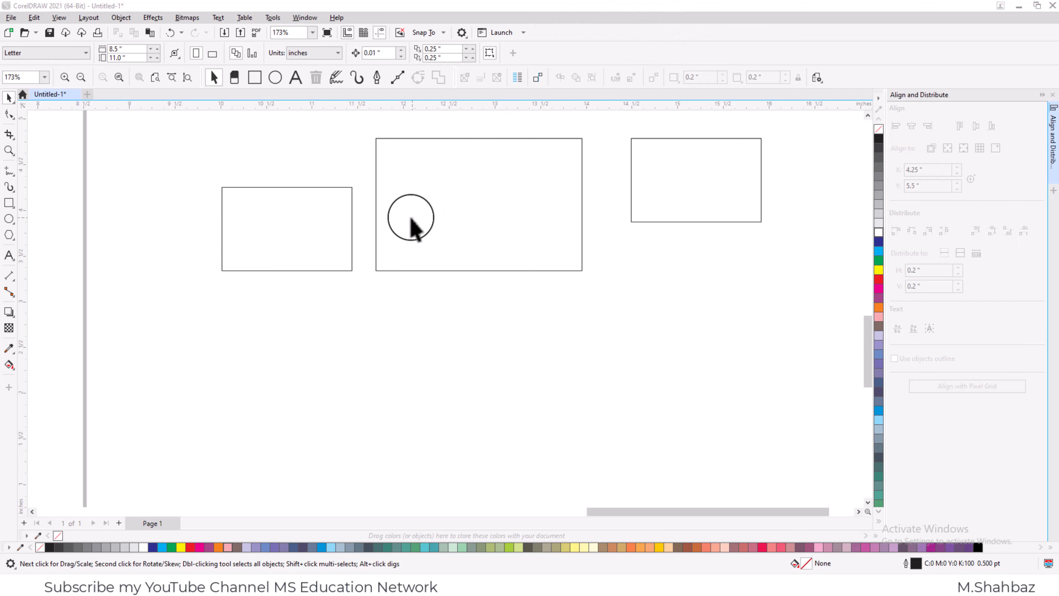
Step: Copy the left small rectangle below the large one, to about X 12.80 in, Y 2.31 in, and align the copy's left edge with the large rectangle's
{"action": "left_click_drag", "start_coordinate": [301, 236], "coordinate": [456, 354]}
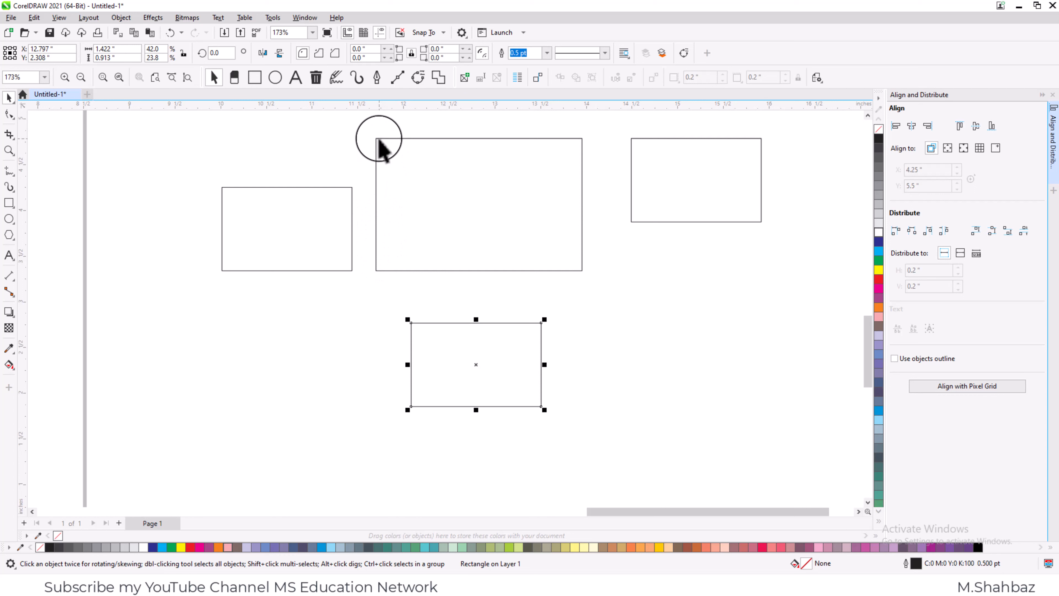
{"action": "left_click", "coordinate": [541, 180]}
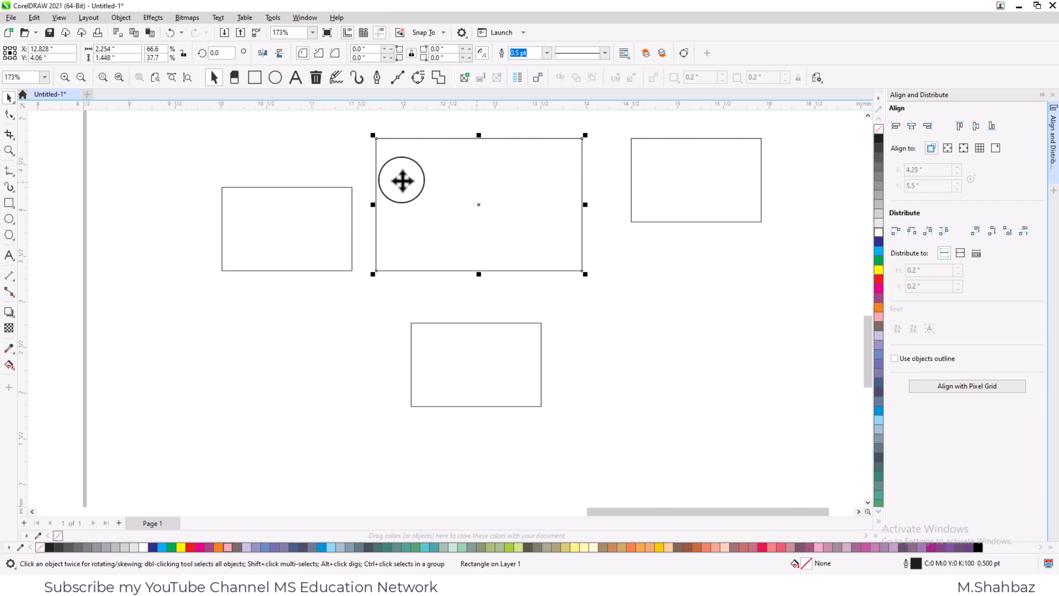
{"action": "left_click", "coordinate": [449, 379]}
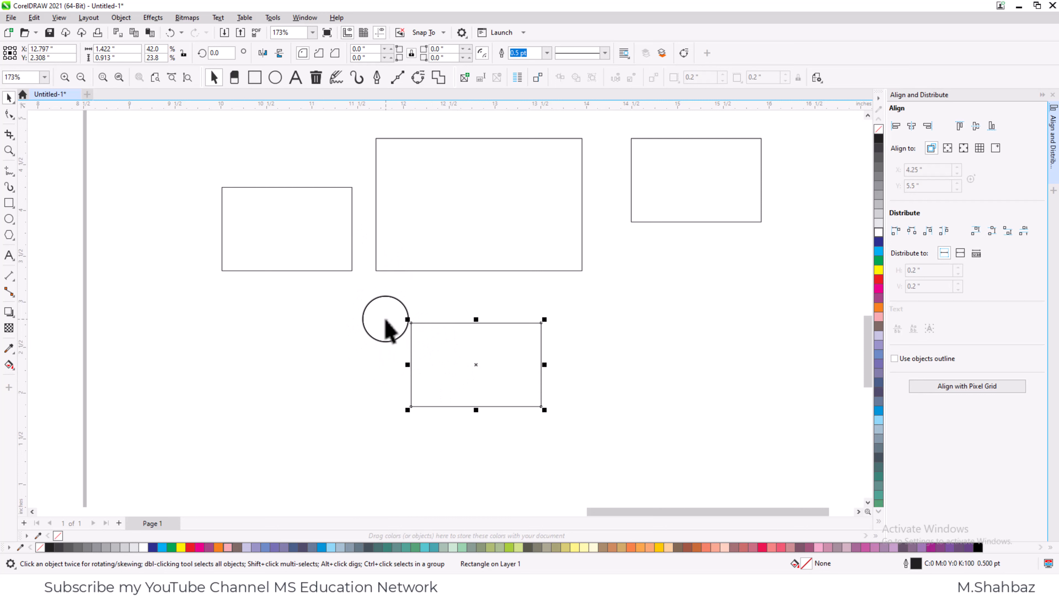
{"action": "left_click", "coordinate": [421, 219], "text": "shift"}
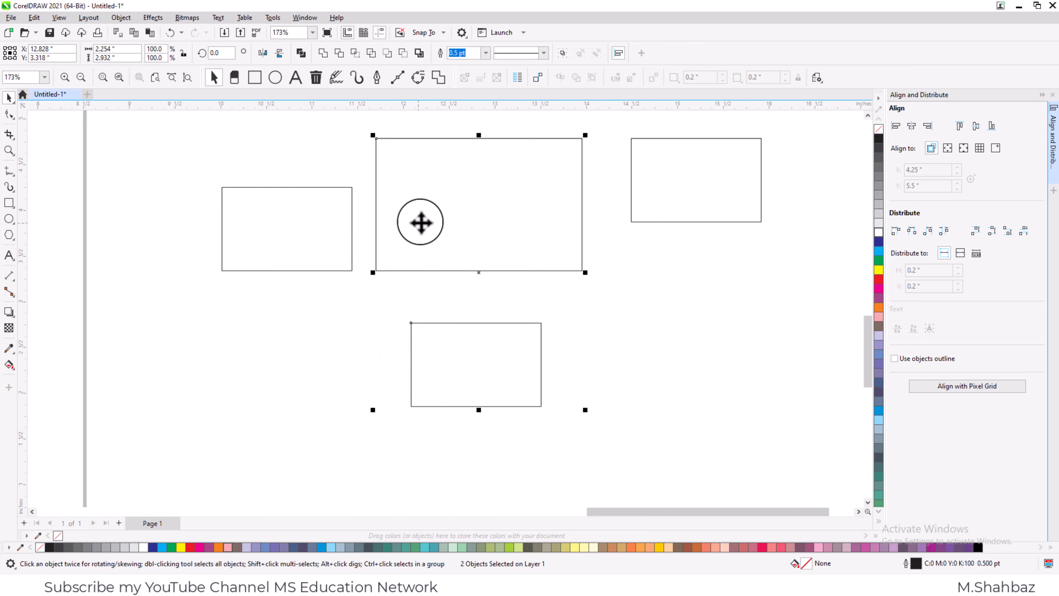
{"action": "left_click", "coordinate": [896, 125]}
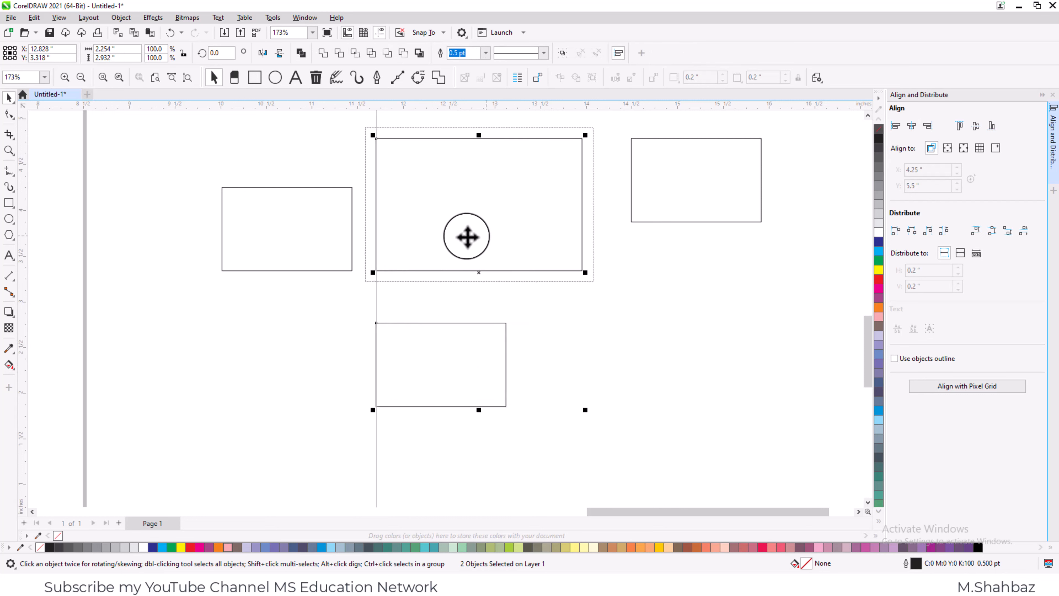
{"action": "left_click", "coordinate": [578, 339]}
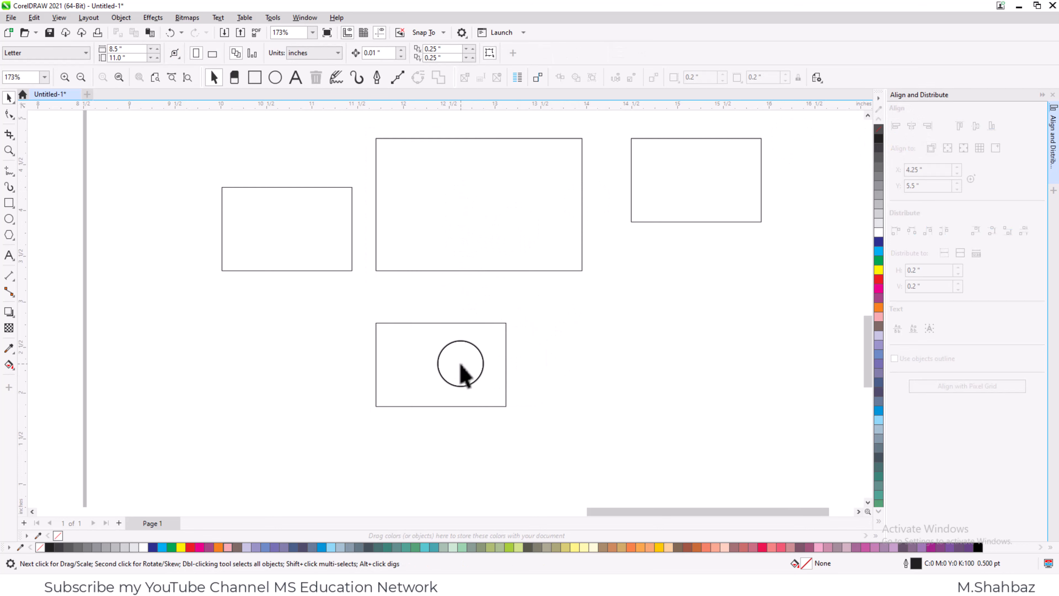
Step: Copy the lower small rectangle to about X 12.88 in, Y 2.71 in, and align the copy's right edge with the large rectangle's
{"action": "left_click_drag", "start_coordinate": [444, 363], "coordinate": [492, 339]}
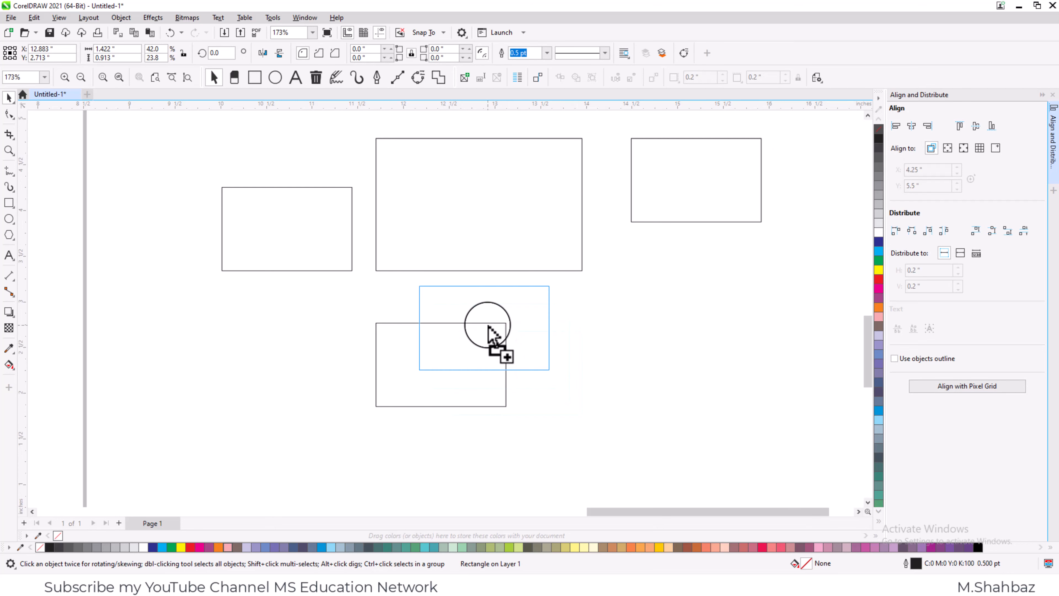
{"action": "left_click", "coordinate": [573, 302]}
{"action": "left_click", "coordinate": [516, 289]}
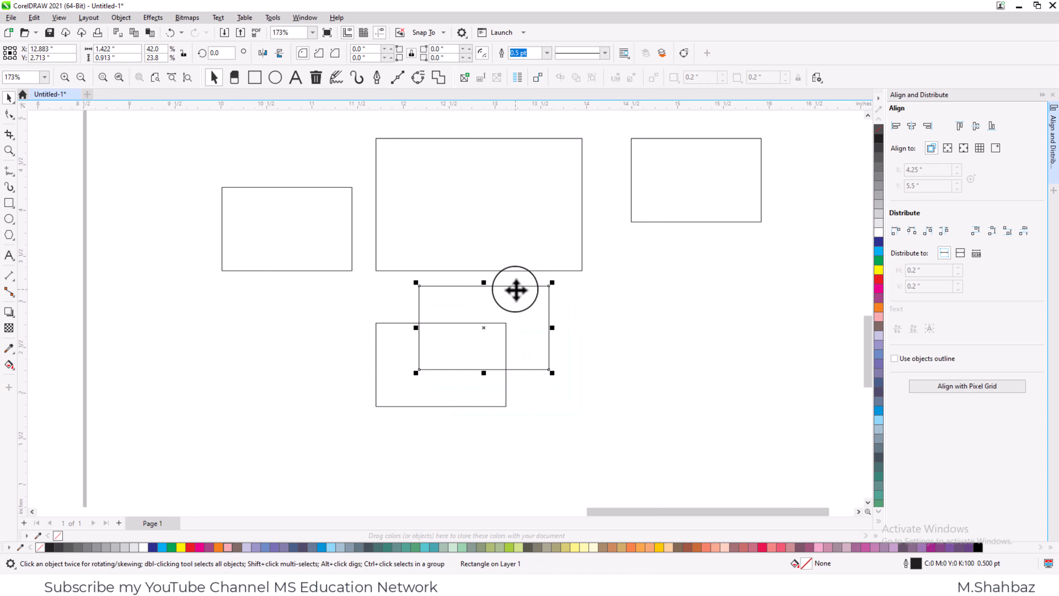
{"action": "left_click", "coordinate": [489, 241], "text": "shift"}
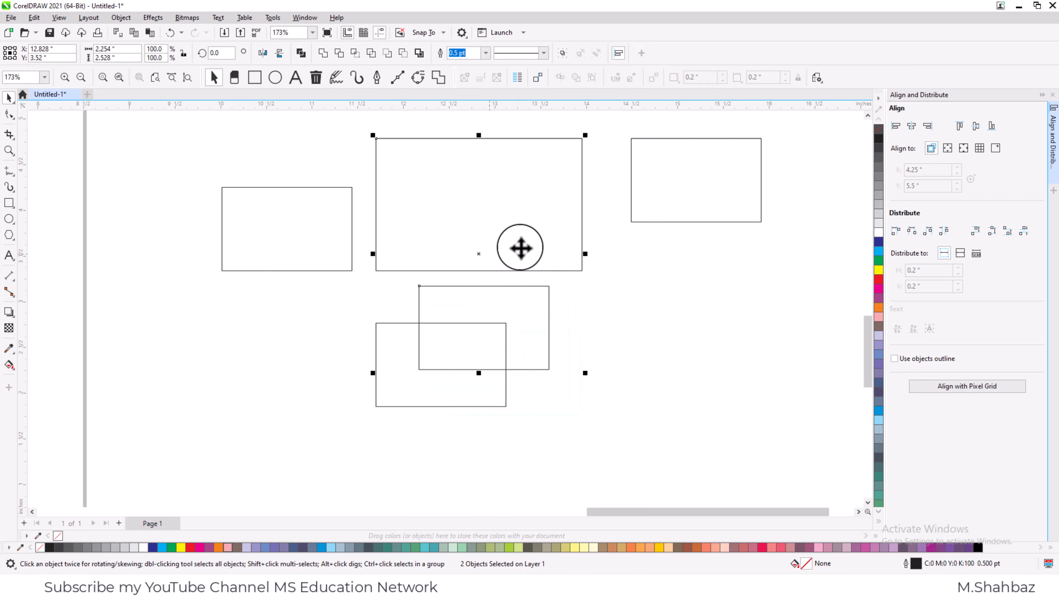
{"action": "left_click", "coordinate": [926, 138]}
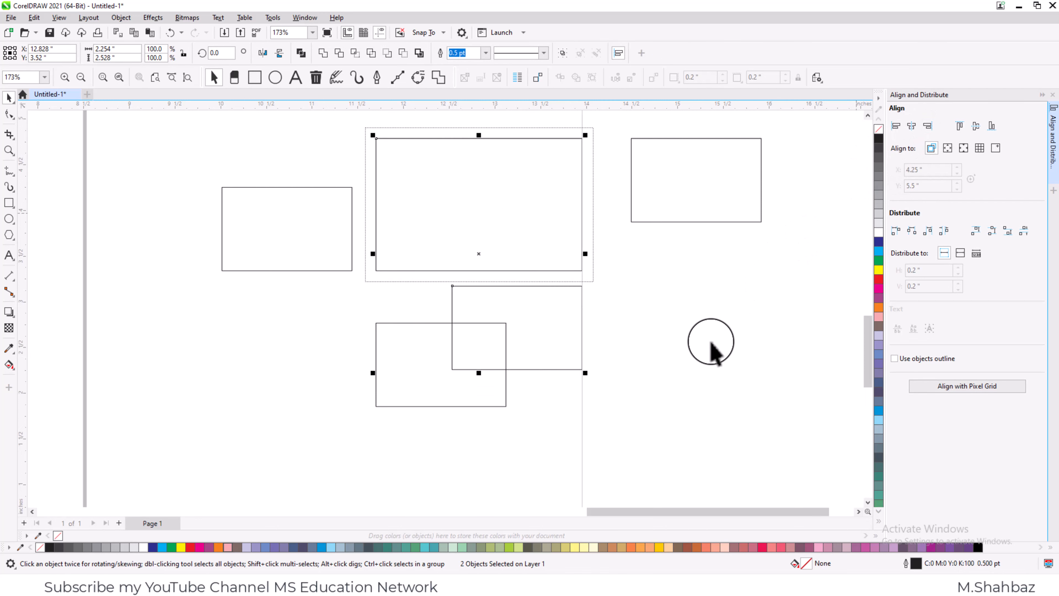
{"action": "left_click", "coordinate": [609, 321]}
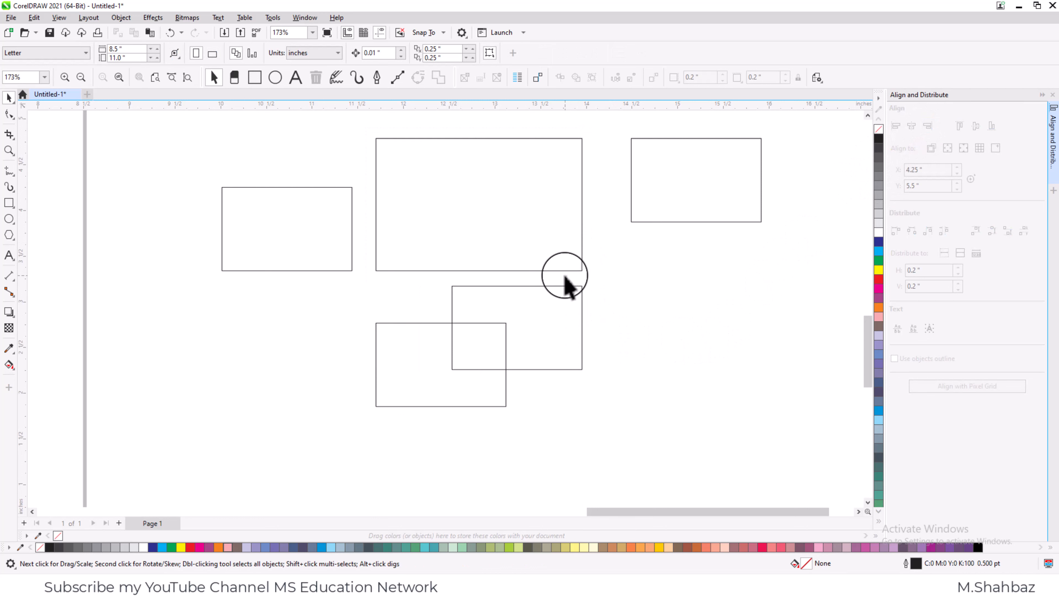
Step: Make another copy of the right-aligned small rectangle and centre it horizontally on the large rectangle
{"action": "left_click", "coordinate": [524, 325]}
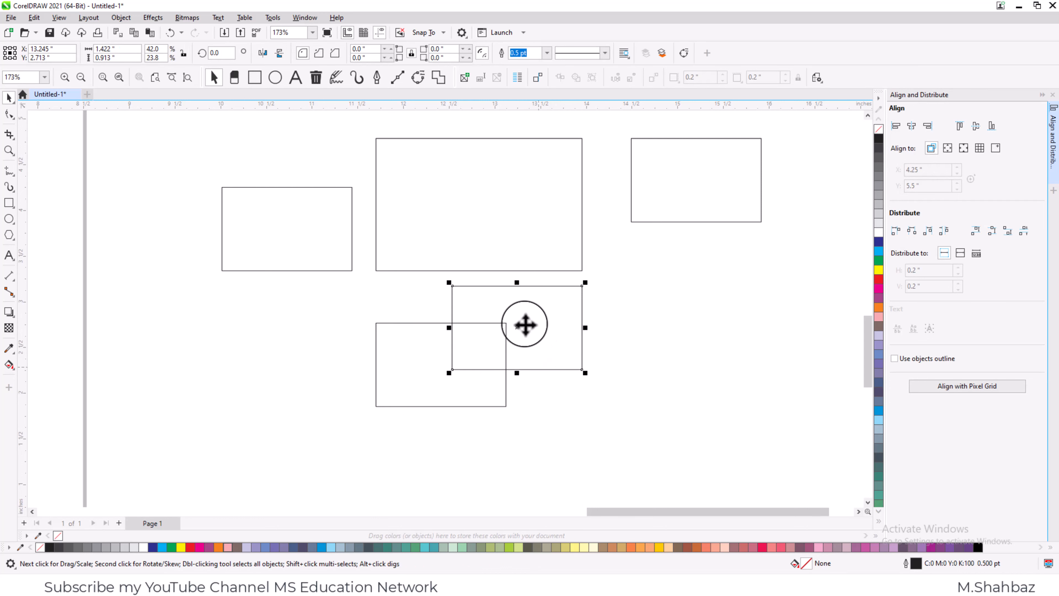
{"action": "left_click_drag", "start_coordinate": [524, 325], "coordinate": [623, 329]}
{"action": "left_click", "coordinate": [492, 217], "text": "shift"}
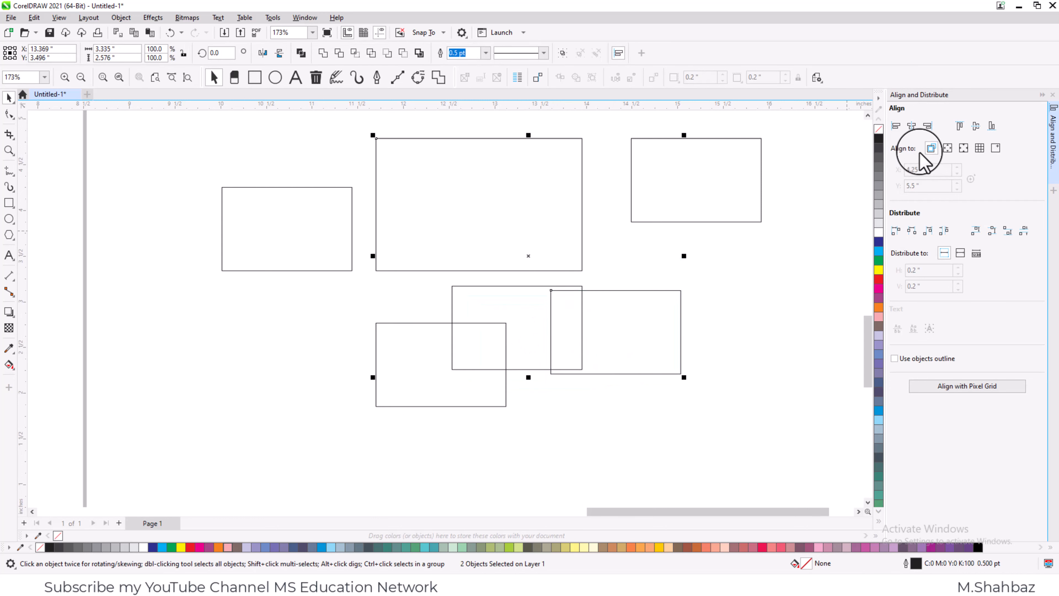
{"action": "left_click", "coordinate": [911, 126]}
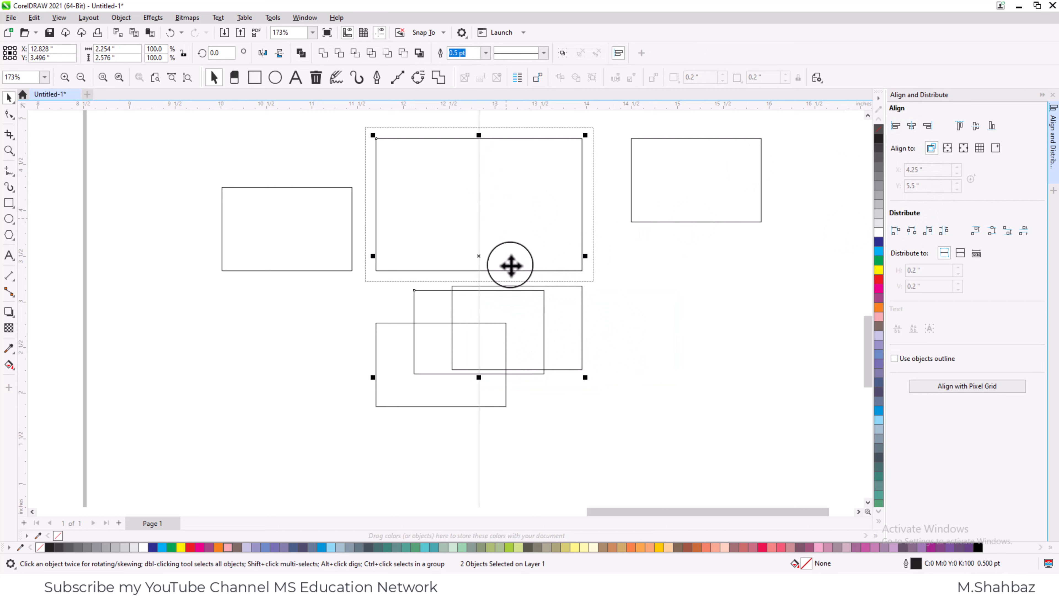
Step: Move the two overlapping small rectangles together to the page's right edge, and the centred copy to about X 13.77 in, Y 2.33 in
{"action": "left_click", "coordinate": [542, 343]}
{"action": "left_click_drag", "start_coordinate": [542, 343], "coordinate": [730, 350]}
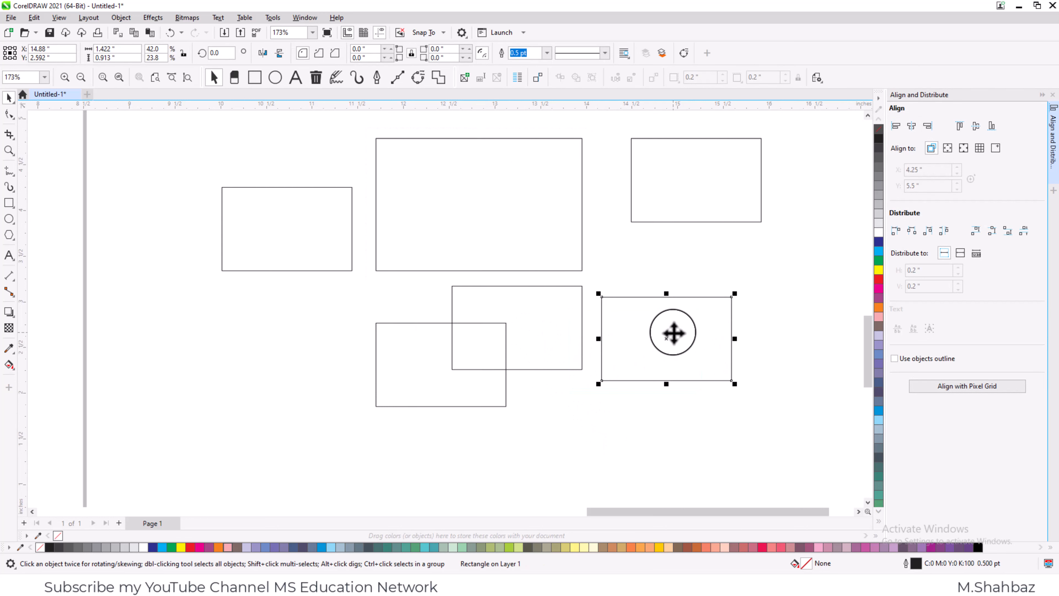
{"action": "key", "text": "F4"}
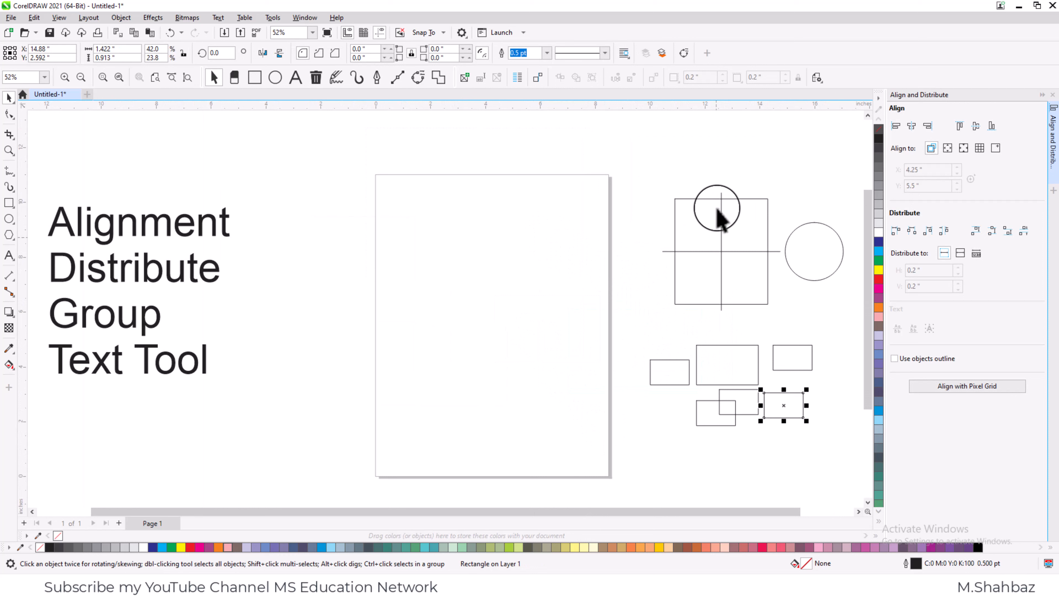
{"action": "left_click_drag", "start_coordinate": [718, 265], "coordinate": [575, 389]}
{"action": "left_click", "coordinate": [705, 410], "text": "shift"}
{"action": "left_click_drag", "start_coordinate": [790, 413], "coordinate": [759, 420]}
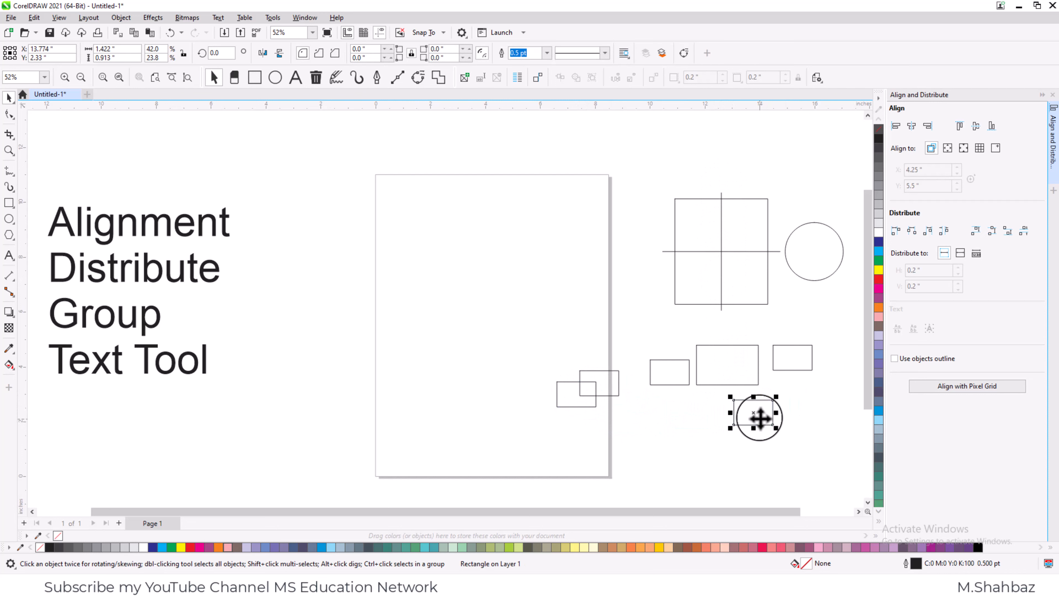
Step: Move the lower small rectangle to about X 17.24 in, Y 1.94 in, and try centring it horizontally on the large rectangle
{"action": "key", "text": "F2"}
{"action": "left_click_drag", "start_coordinate": [681, 316], "coordinate": [785, 454]}
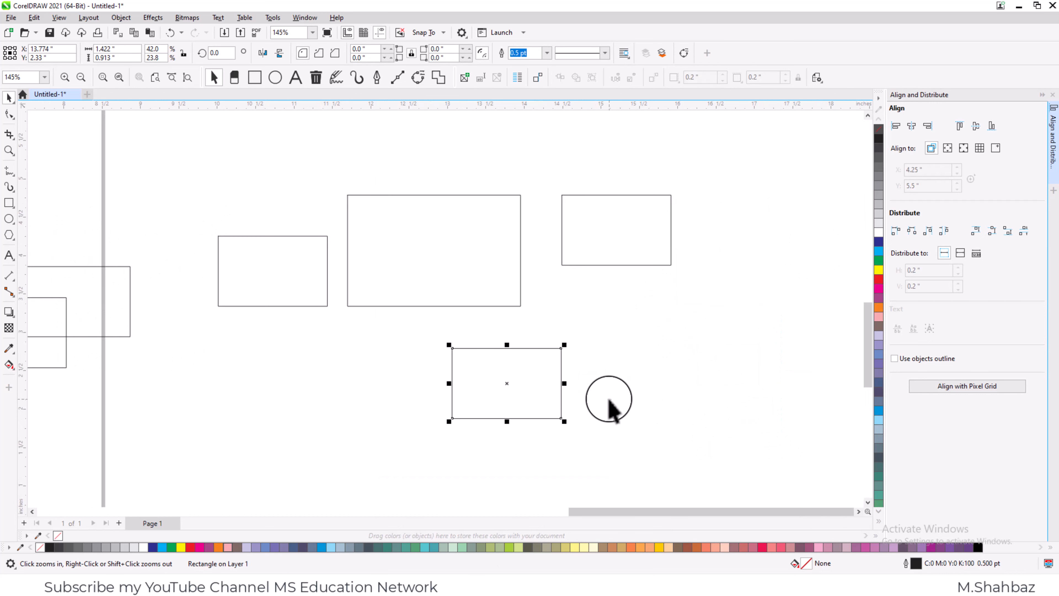
{"action": "left_click_drag", "start_coordinate": [546, 397], "coordinate": [799, 428]}
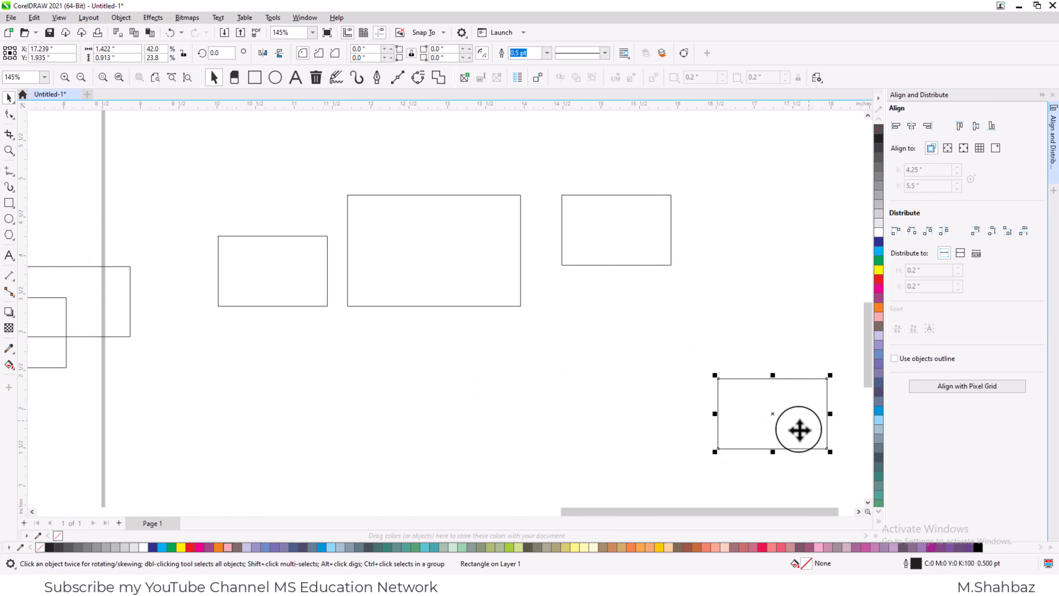
{"action": "left_click", "coordinate": [481, 286], "text": "shift"}
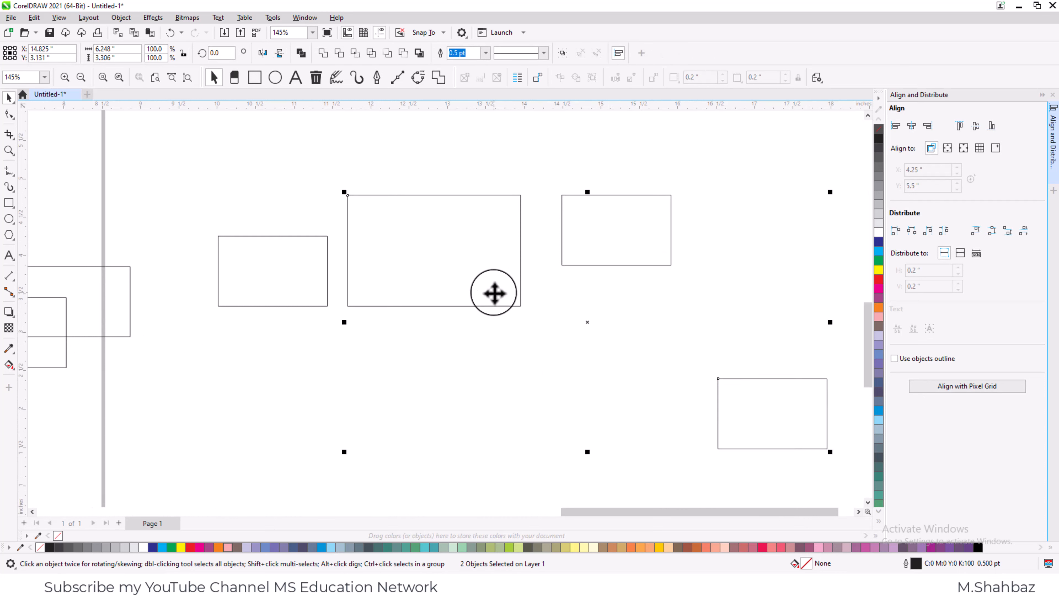
{"action": "left_click", "coordinate": [911, 130]}
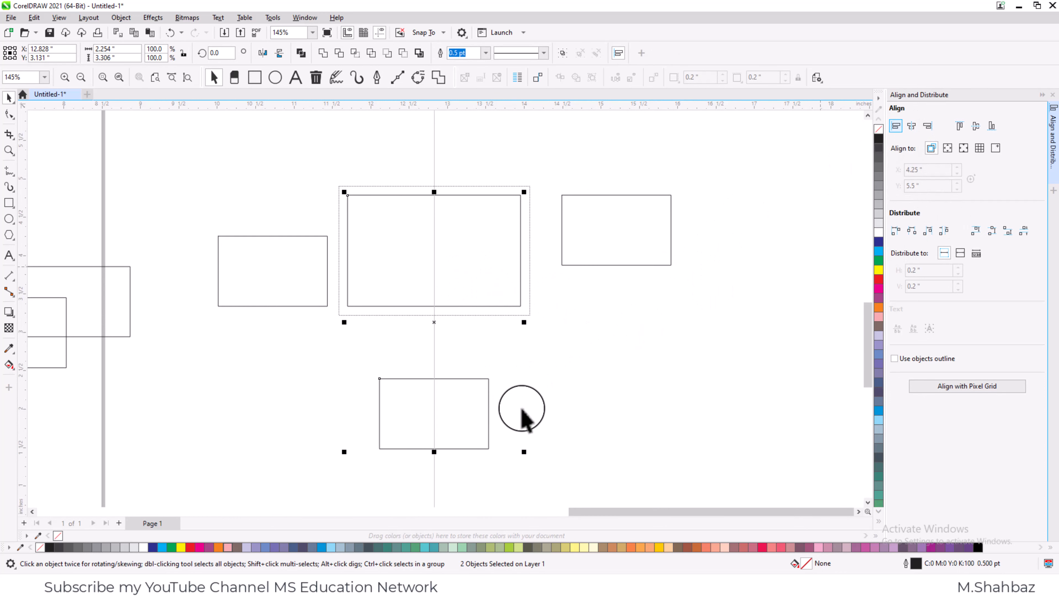
{"action": "key", "text": "ctrl+z"}
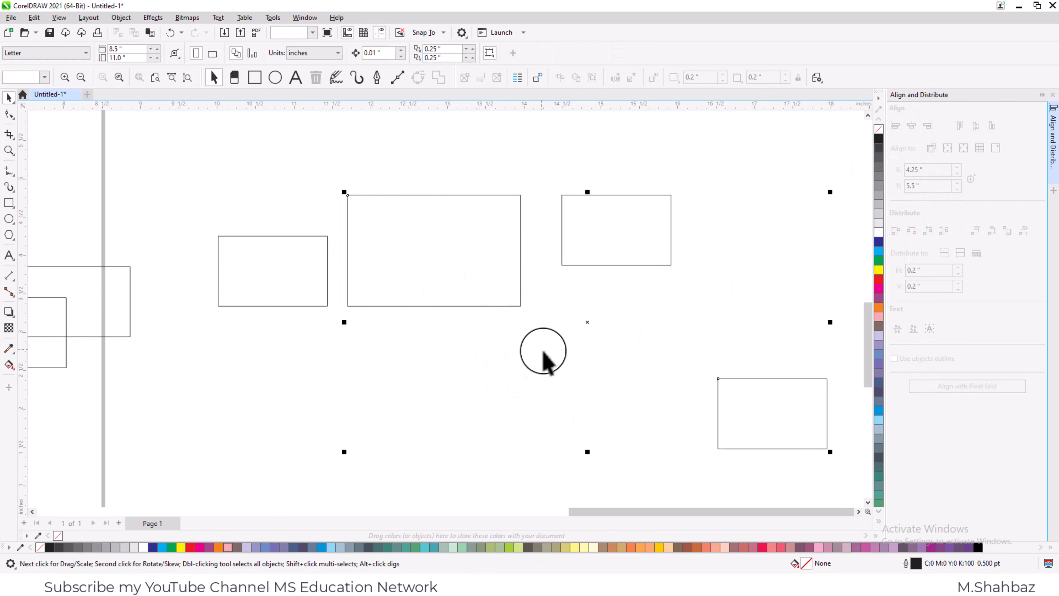
Step: Move the lower small rectangle closer to the large one, to about X 15.82 in, Y 2.14 in
{"action": "left_click", "coordinate": [740, 442]}
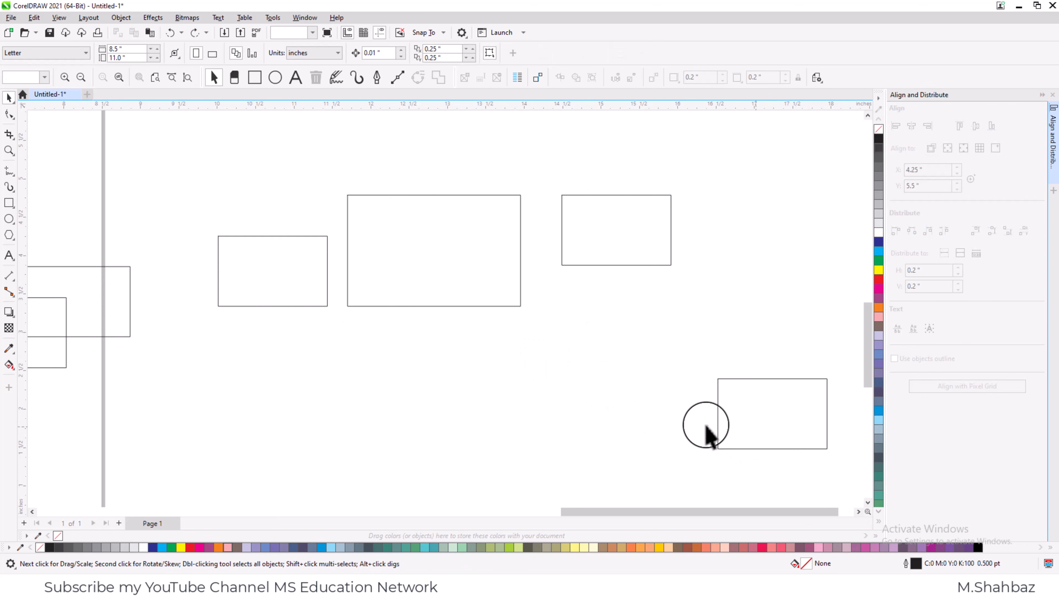
{"action": "left_click_drag", "start_coordinate": [717, 428], "coordinate": [609, 411]}
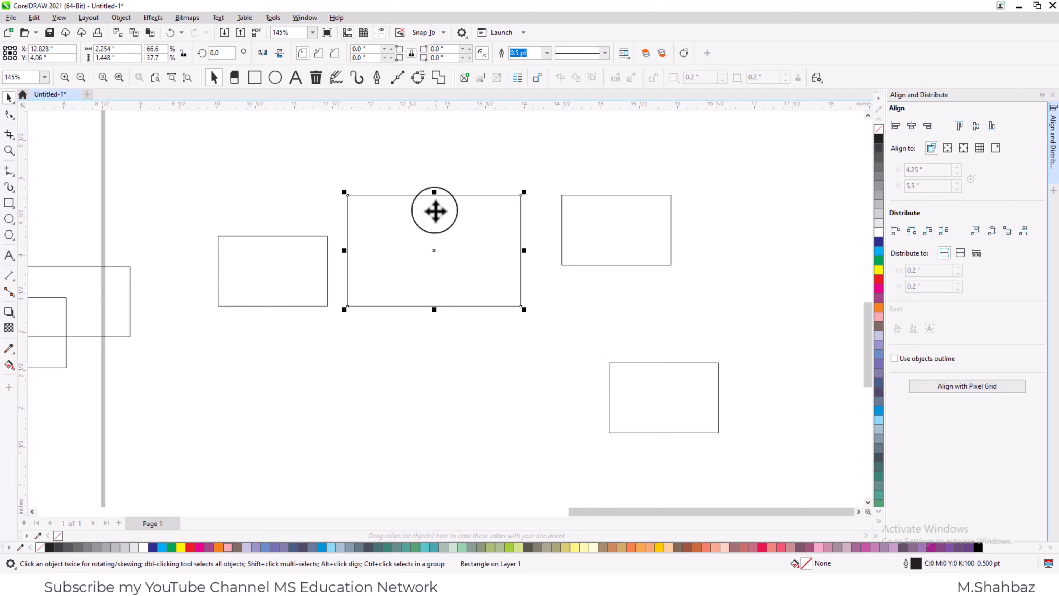
{"action": "left_click", "coordinate": [684, 434]}
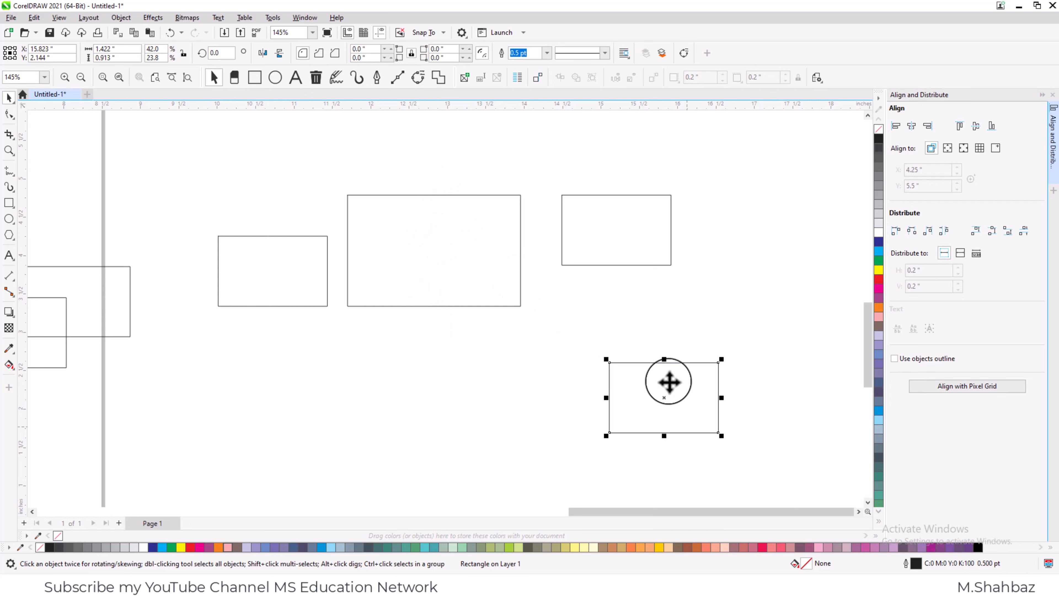
{"action": "left_click", "coordinate": [432, 195]}
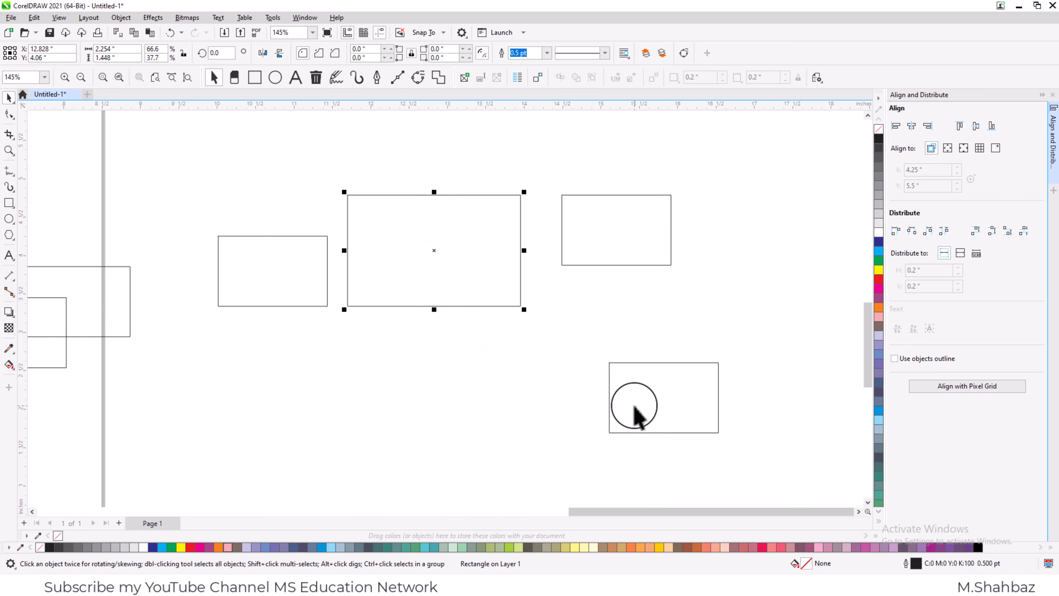
{"action": "left_click", "coordinate": [634, 406], "text": "shift"}
{"action": "left_click", "coordinate": [554, 390]}
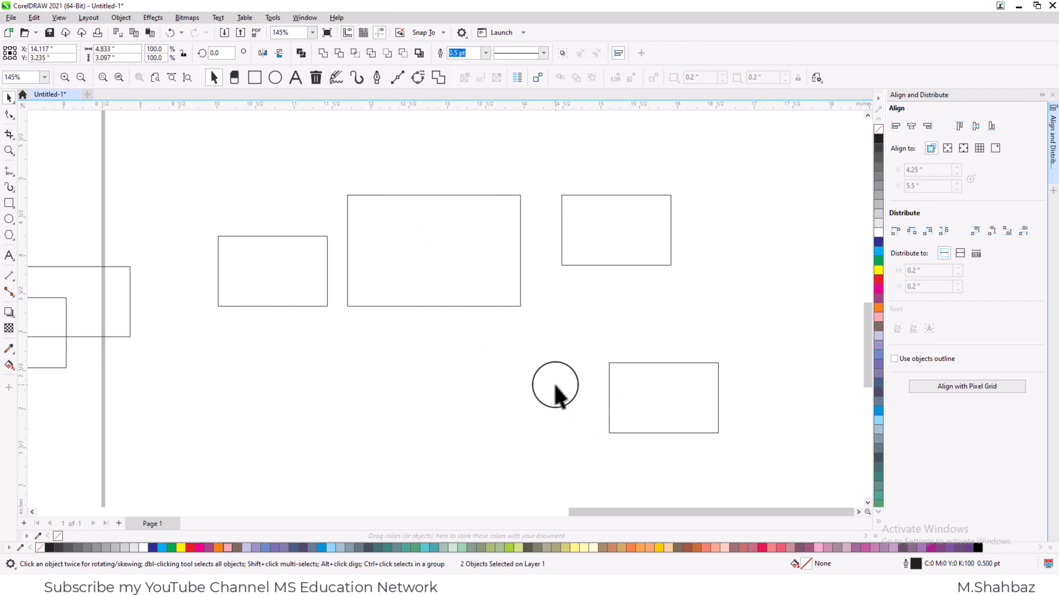
Step: Centre the lower small rectangle horizontally on the large rectangle, using the large one as the alignment reference
{"action": "left_click", "coordinate": [652, 432]}
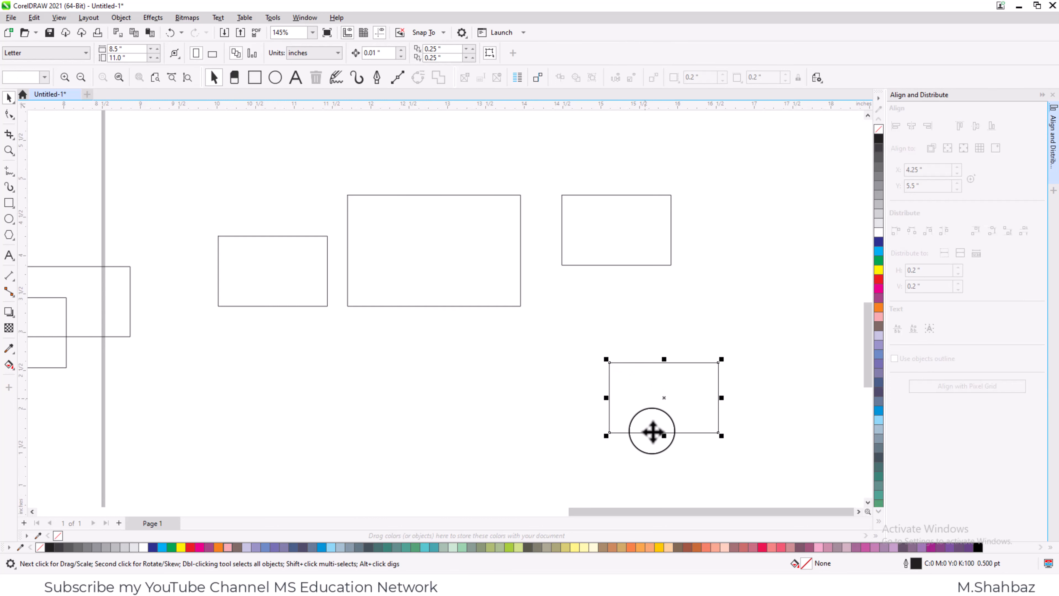
{"action": "left_click", "coordinate": [419, 236], "text": "shift"}
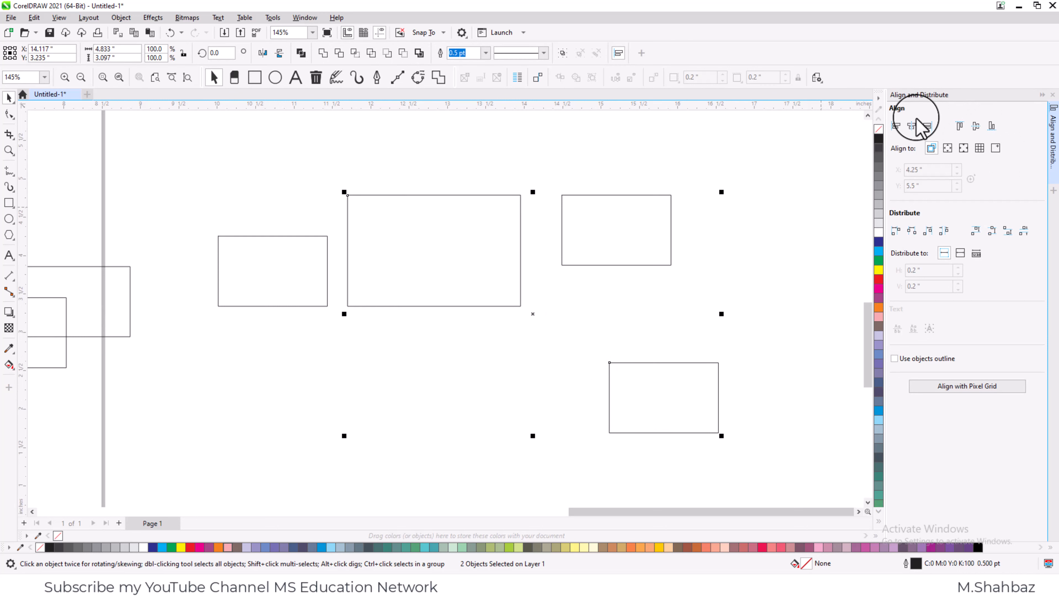
{"action": "left_click", "coordinate": [912, 126]}
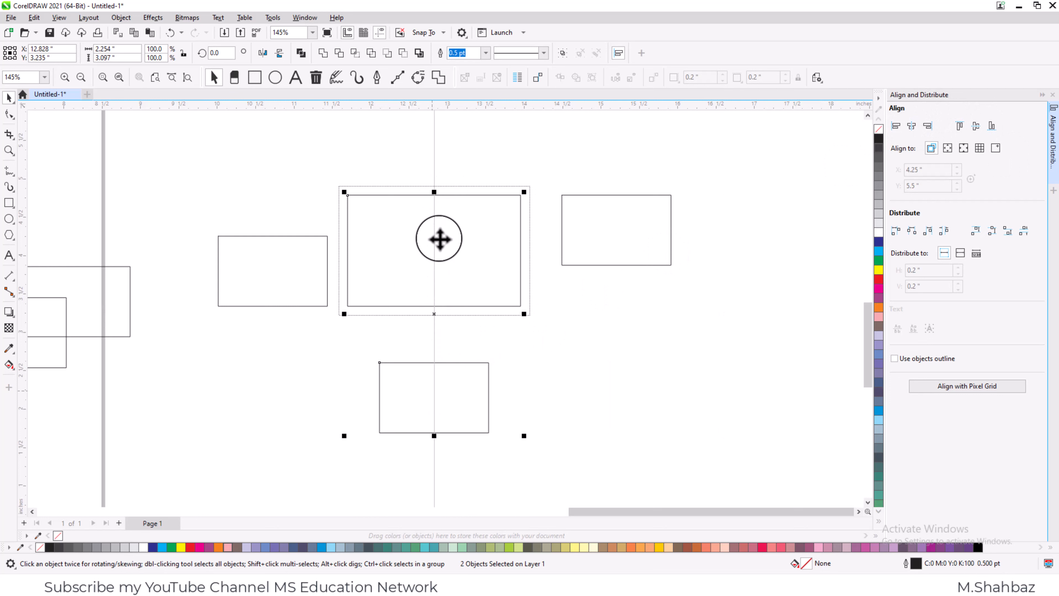
{"action": "left_click", "coordinate": [507, 454]}
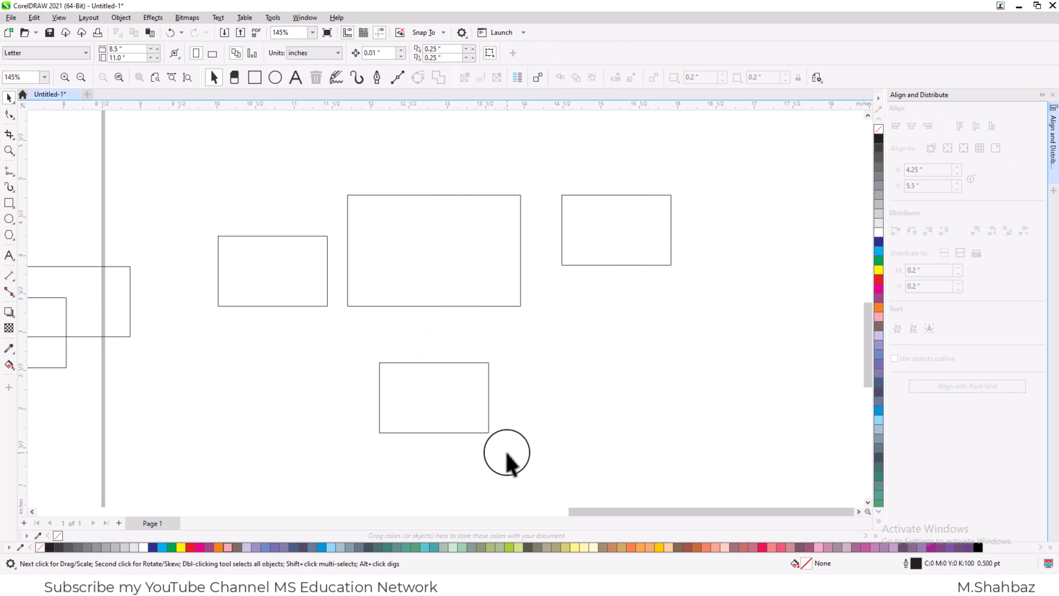
Step: Centre the lower small rectangle vertically on the large rectangle, using the large one as the alignment reference
{"action": "left_click", "coordinate": [415, 416]}
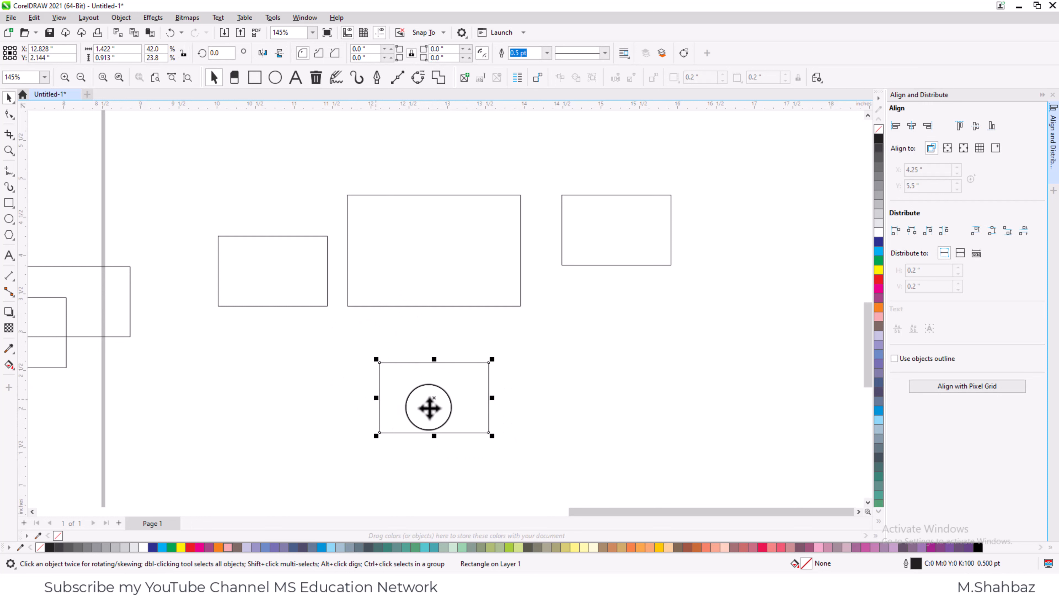
{"action": "left_click", "coordinate": [432, 287]}
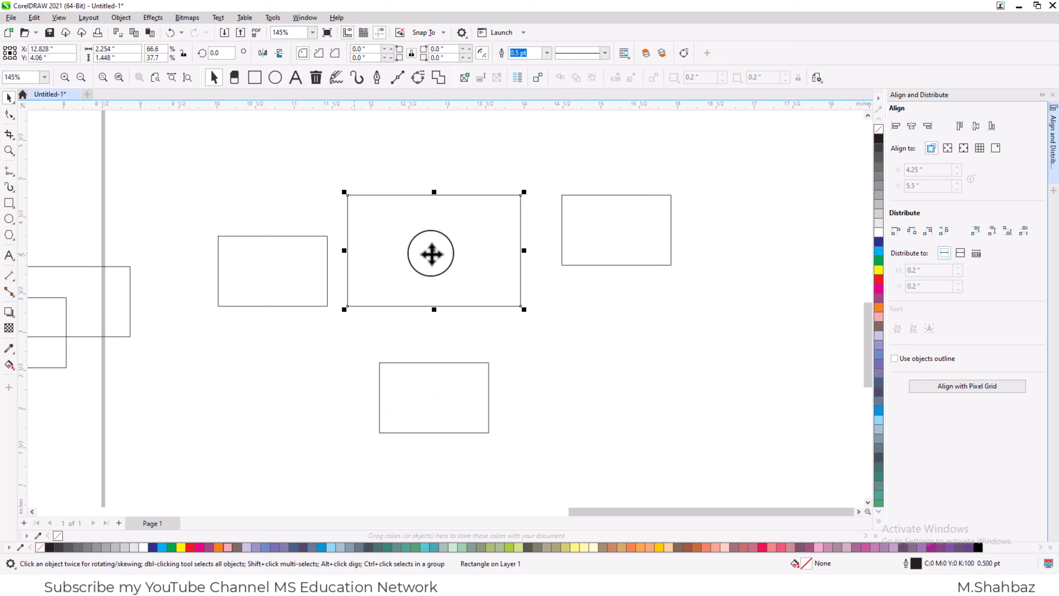
{"action": "left_click", "coordinate": [449, 414]}
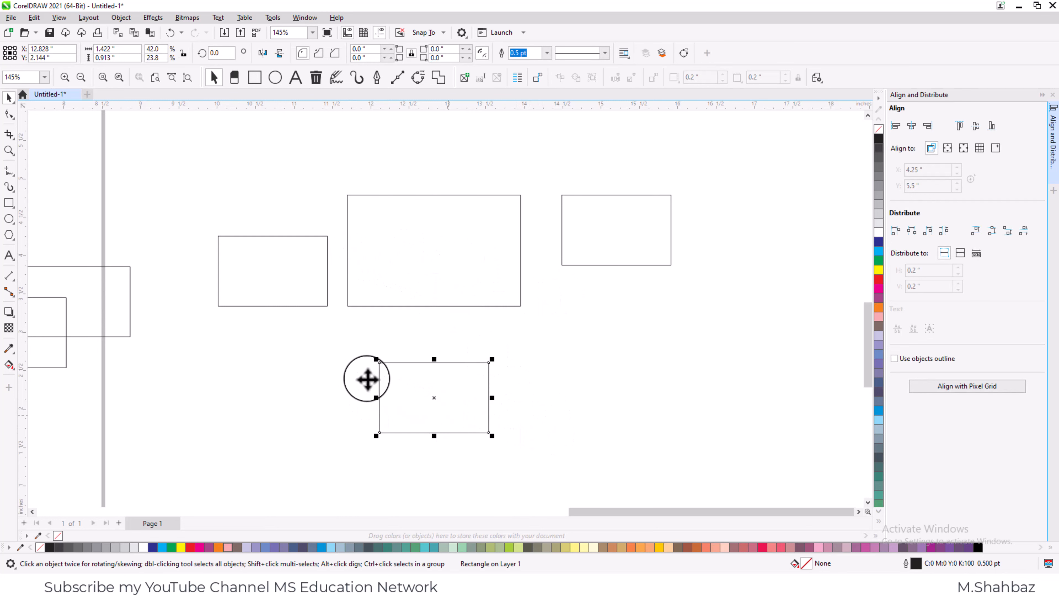
{"action": "left_click", "coordinate": [400, 289], "text": "shift"}
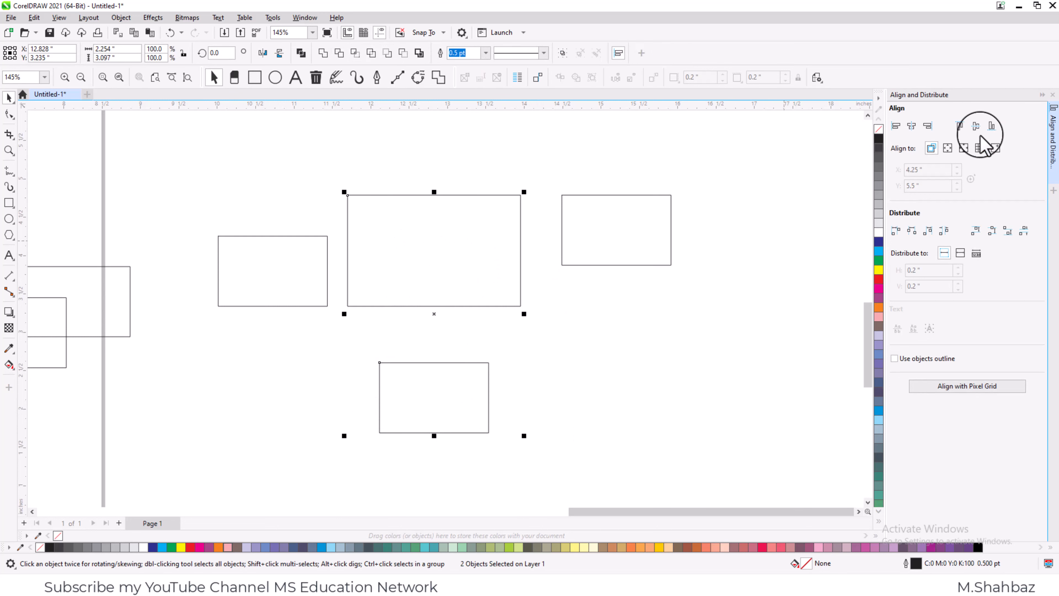
{"action": "left_click", "coordinate": [976, 126]}
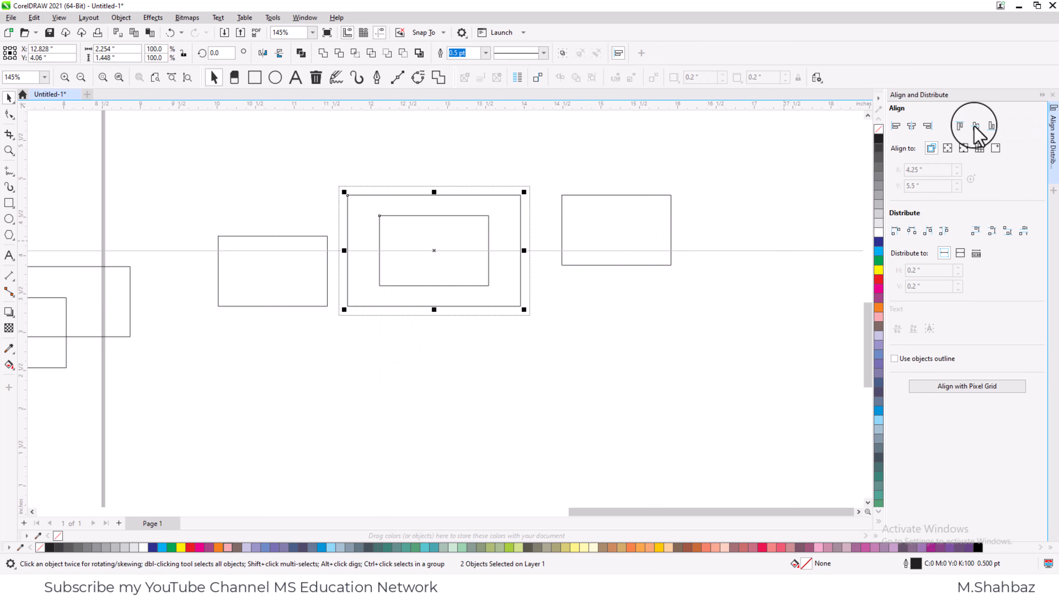
{"action": "left_click", "coordinate": [502, 340]}
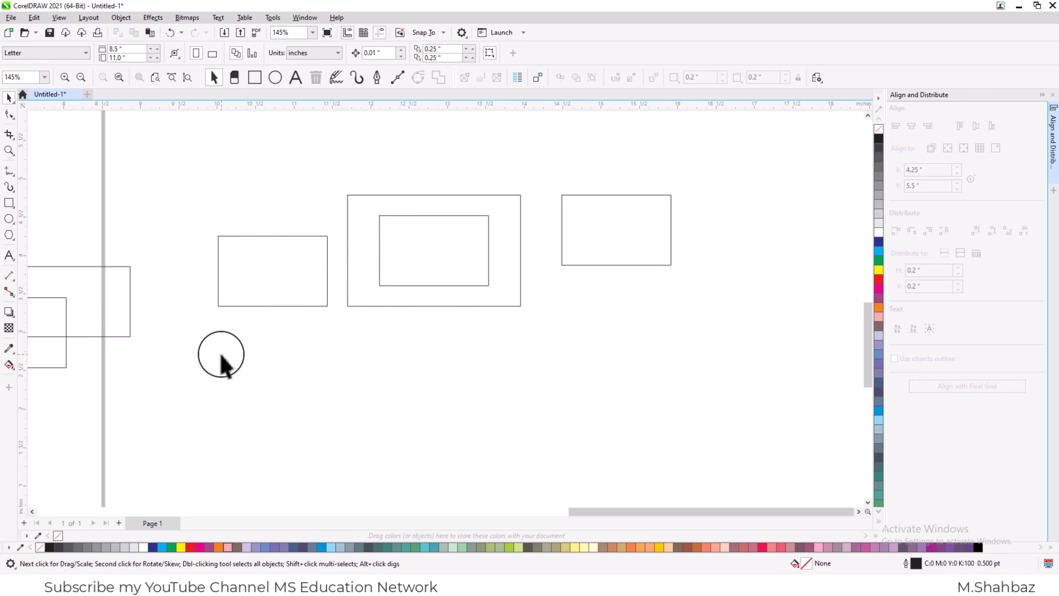
Step: Delete the large rectangle and all the small practice rectangles around it
{"action": "left_click", "coordinate": [291, 306]}
{"action": "scroll", "coordinate": [328, 322], "scroll_direction": "down", "scroll_amount": 1}
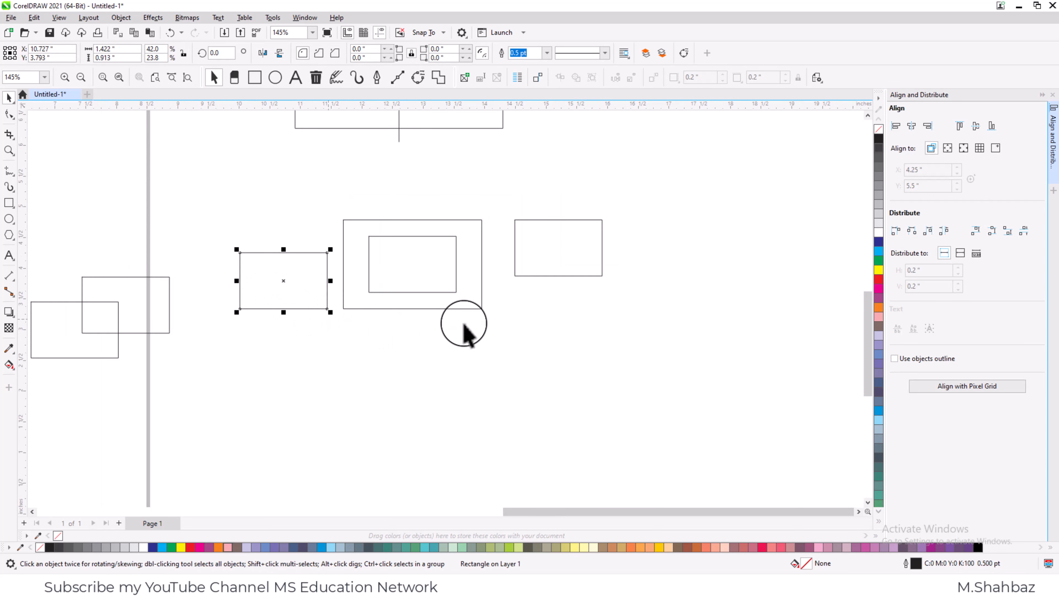
{"action": "left_click_drag", "start_coordinate": [625, 204], "coordinate": [78, 433]}
{"action": "key", "text": "Delete"}
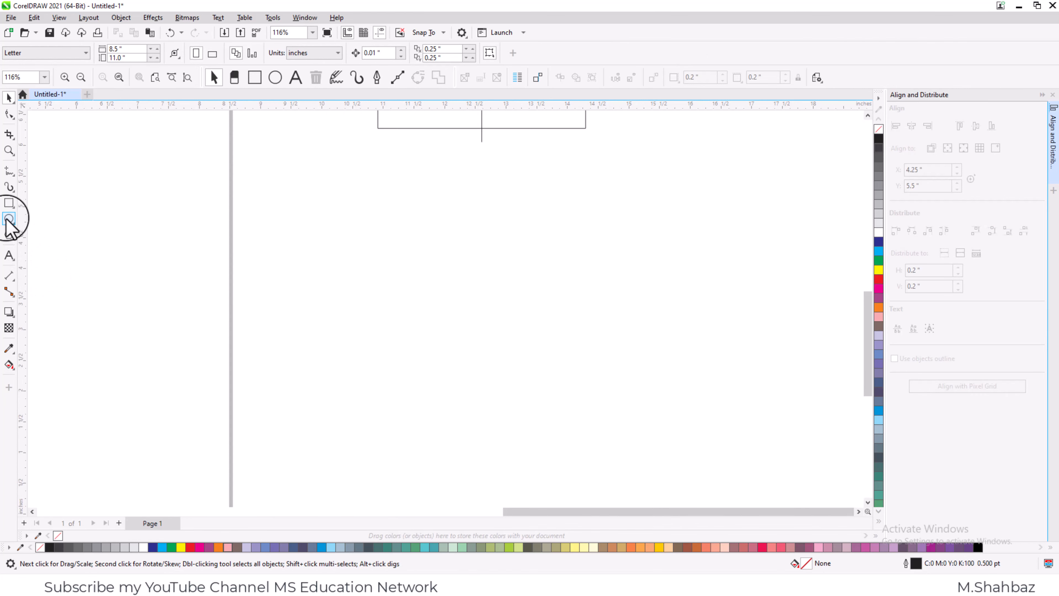
Step: Draw a square about 2.37 in wide and a circle about 1.51 in across, moving the circle to about X 9.68 in, Y 1.89 in
{"action": "left_click", "coordinate": [9, 204]}
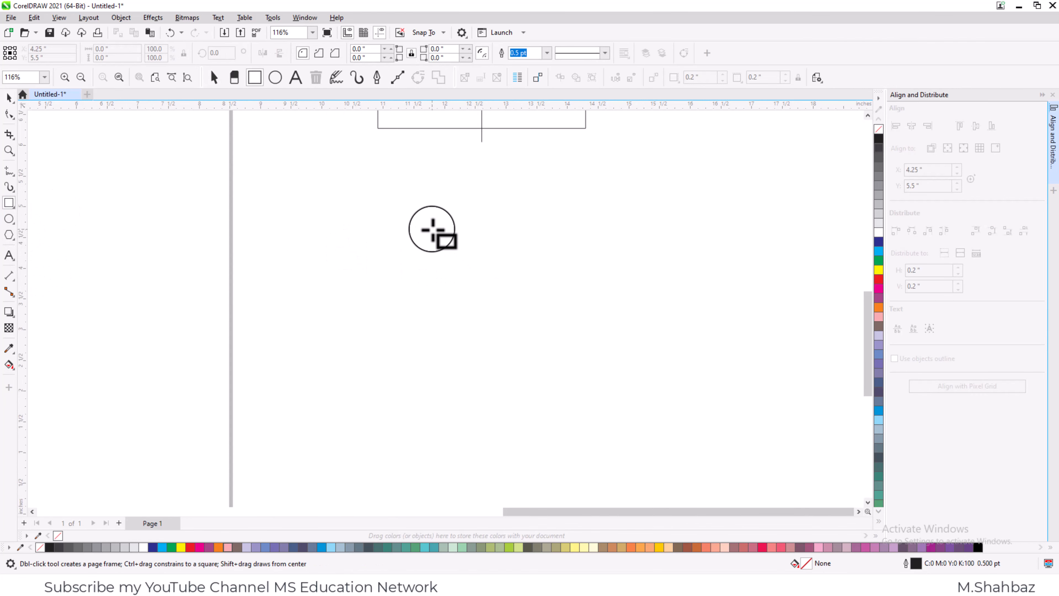
{"action": "left_click_drag", "start_coordinate": [433, 229], "coordinate": [578, 374]}
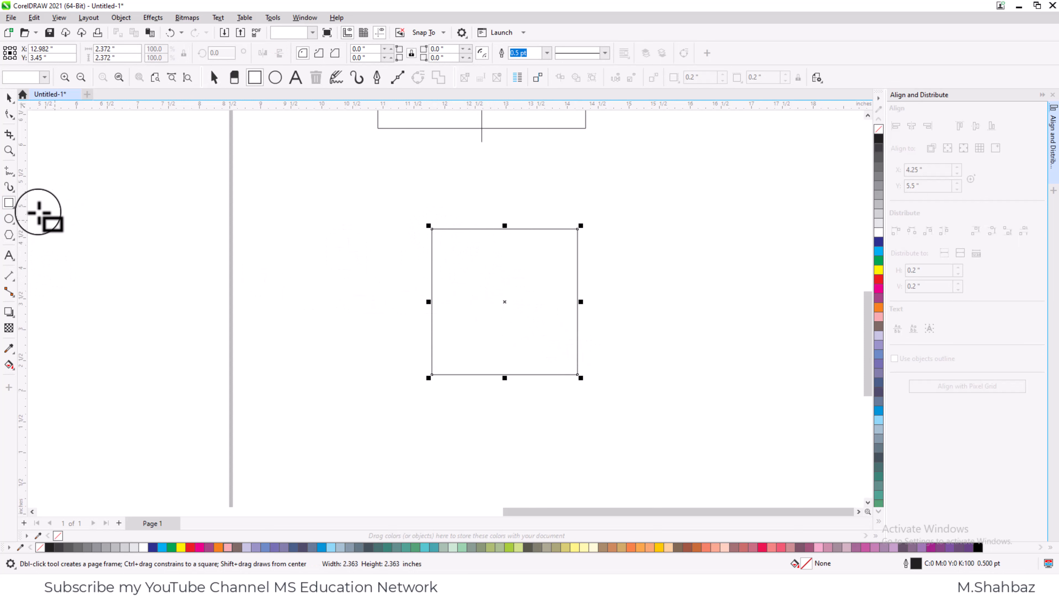
{"action": "left_click", "coordinate": [8, 219]}
{"action": "left_click_drag", "start_coordinate": [263, 286], "coordinate": [364, 385]}
{"action": "left_click", "coordinate": [9, 97]}
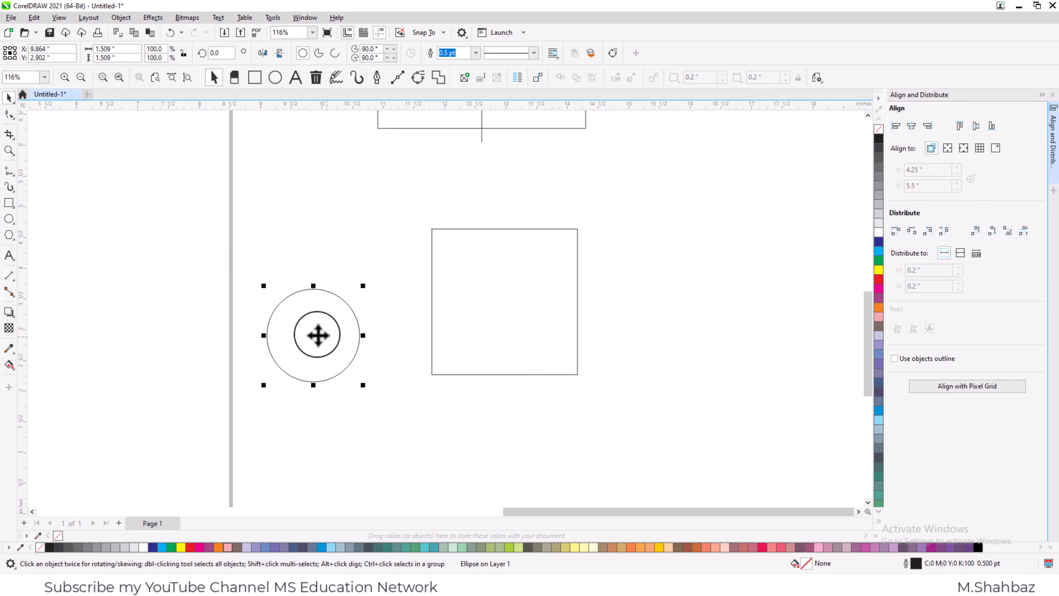
{"action": "left_click_drag", "start_coordinate": [317, 335], "coordinate": [311, 398]}
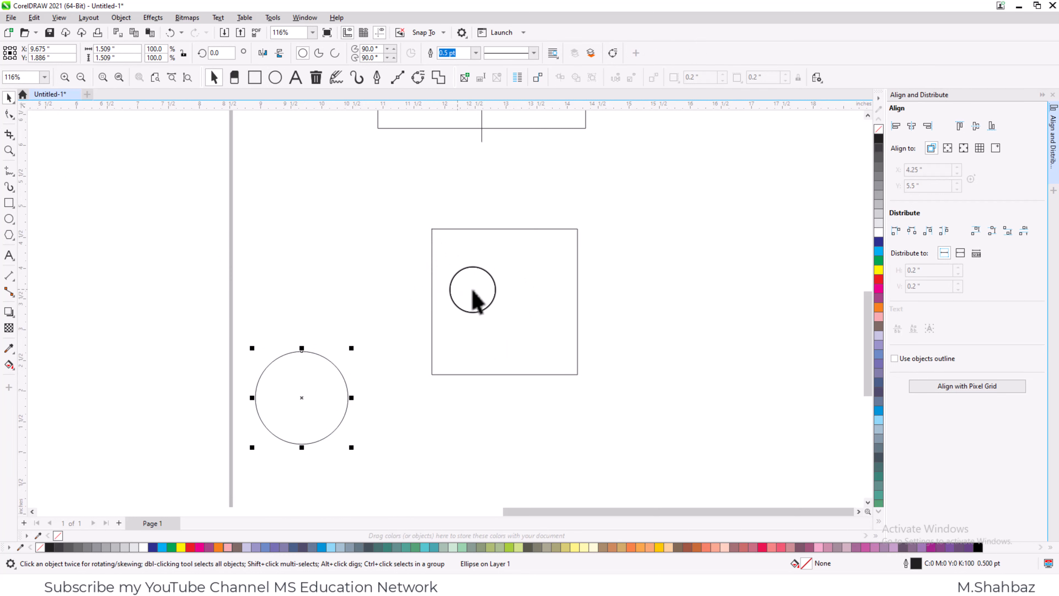
Step: Centre the circle horizontally and vertically inside the square, using the square as the alignment reference
{"action": "left_click", "coordinate": [465, 305], "text": "shift"}
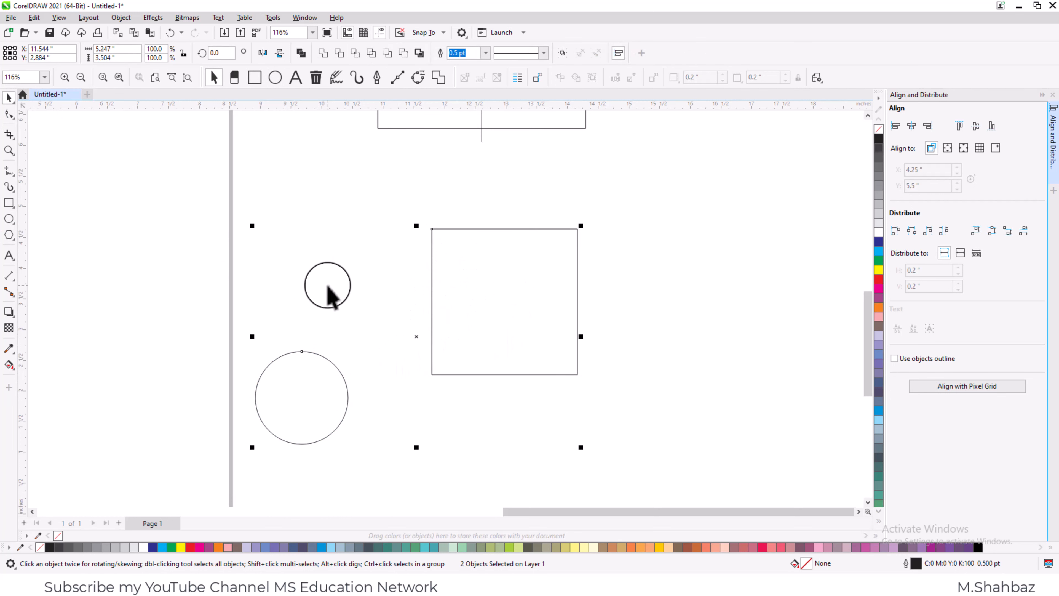
{"action": "left_click", "coordinate": [914, 127]}
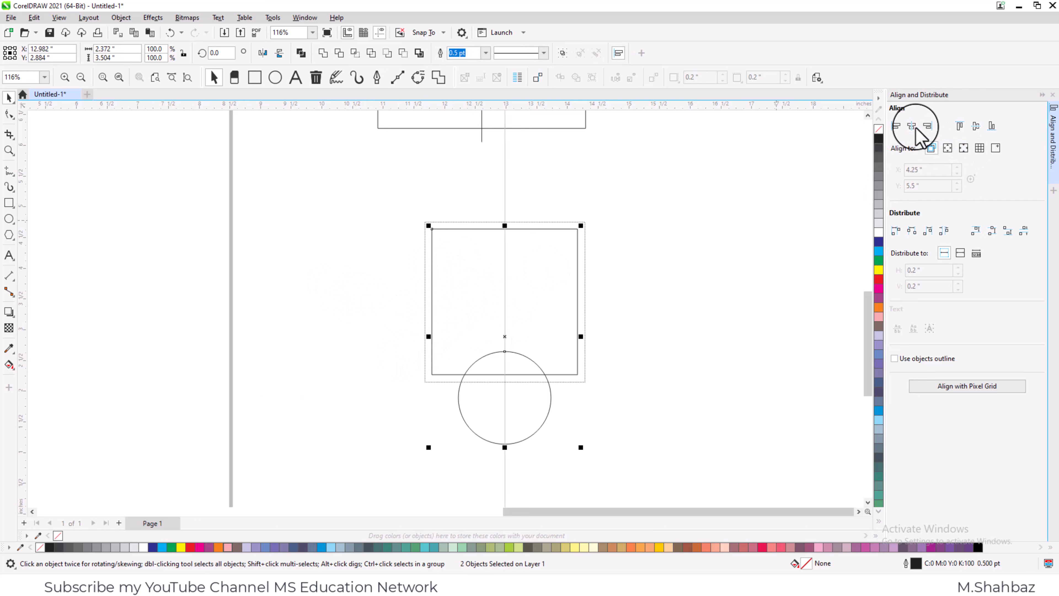
{"action": "left_click", "coordinate": [975, 126]}
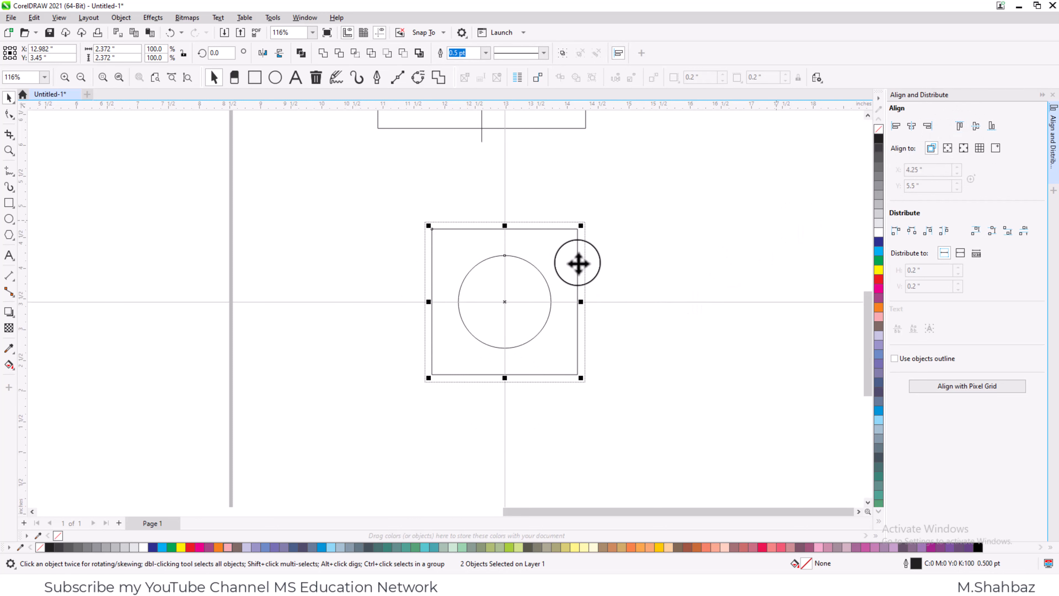
{"action": "left_click", "coordinate": [519, 210]}
{"action": "left_click_drag", "start_coordinate": [642, 207], "coordinate": [358, 450]}
{"action": "left_click", "coordinate": [476, 293]}
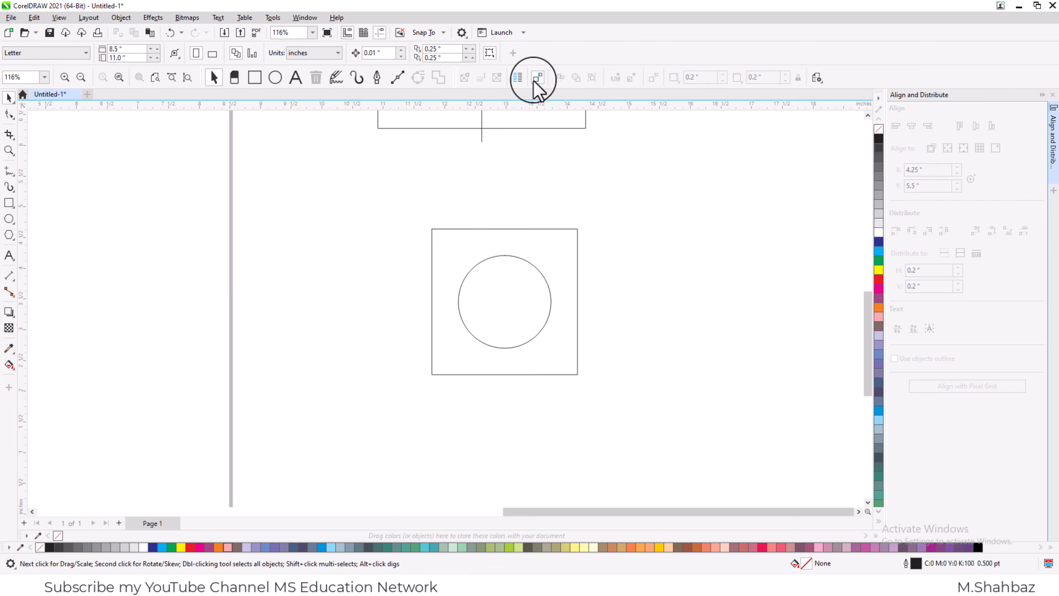
{"action": "left_click", "coordinate": [534, 82]}
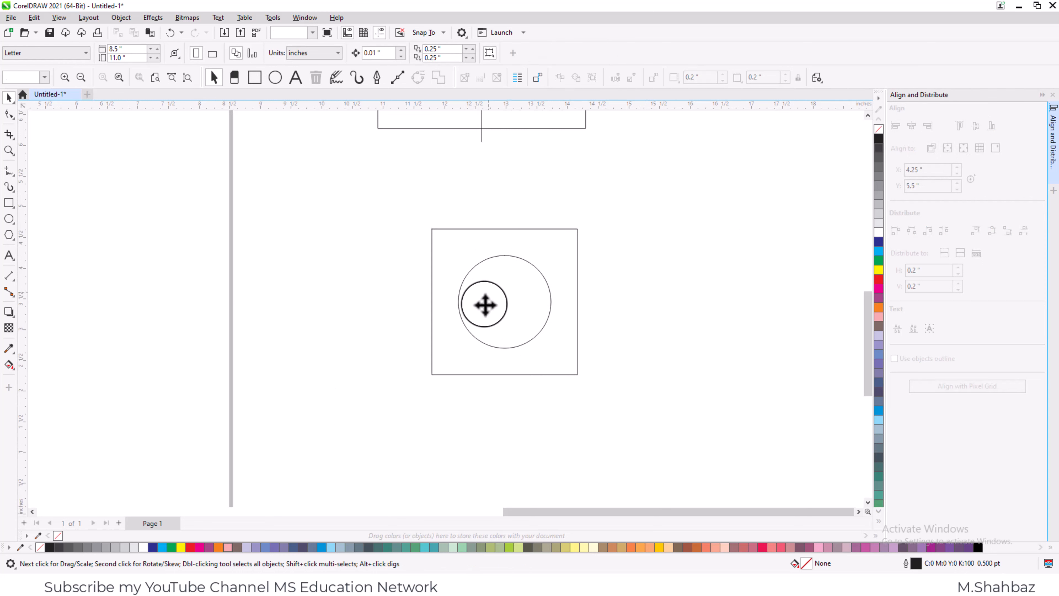
Step: Move the circle out beyond the square's lower-right corner and centre it vertically and horizontally on the square again
{"action": "left_click_drag", "start_coordinate": [484, 303], "coordinate": [609, 355]}
{"action": "left_click", "coordinate": [511, 287], "text": "shift"}
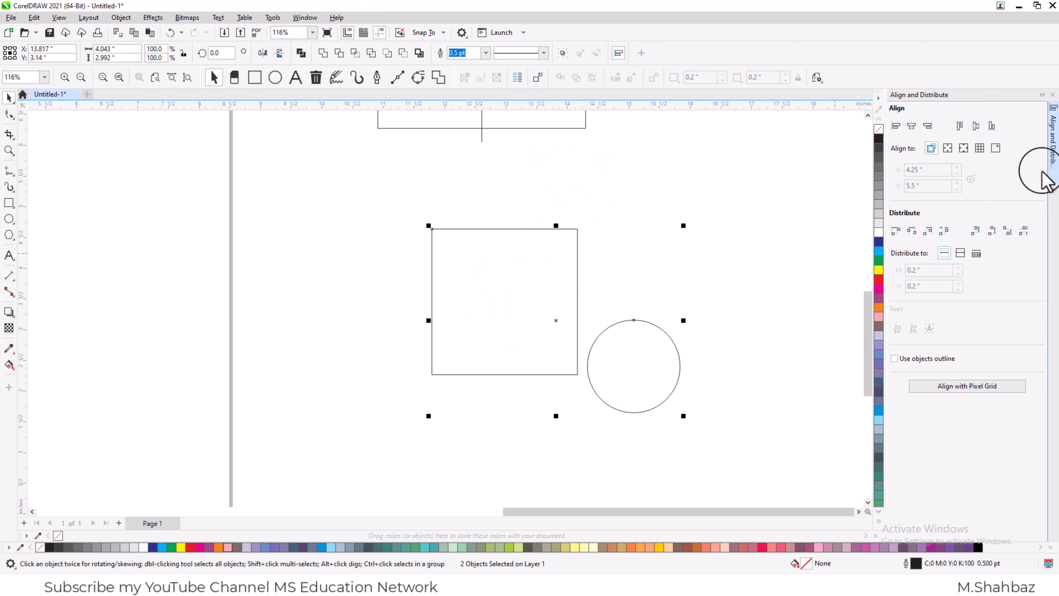
{"action": "left_click", "coordinate": [976, 126]}
{"action": "left_click", "coordinate": [912, 125]}
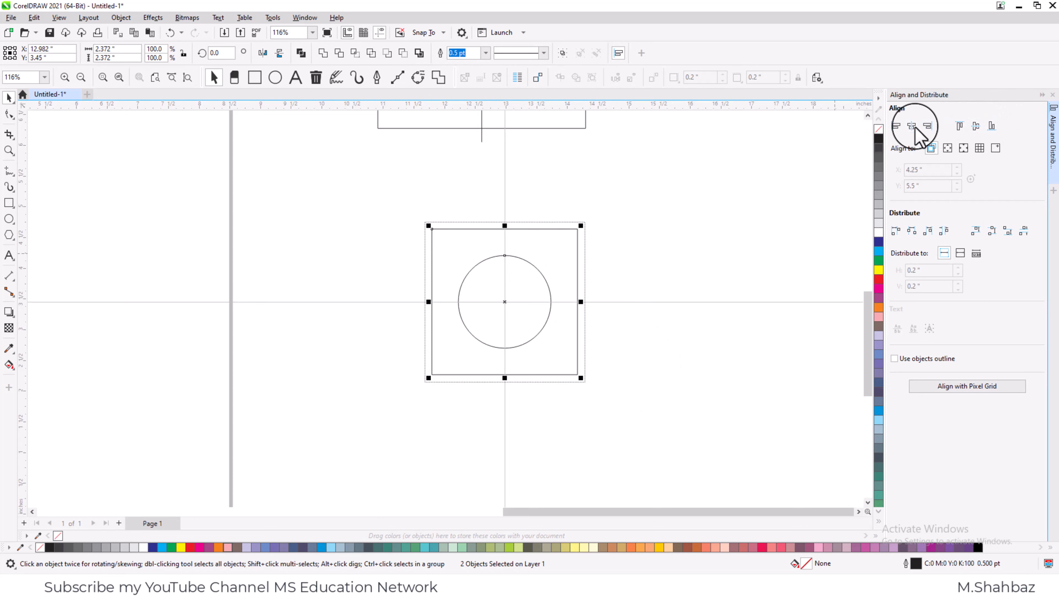
{"action": "left_click", "coordinate": [616, 229]}
Step: Move the square and its centred circle together to about X 15.97 in, Y 5.02 in
{"action": "left_click_drag", "start_coordinate": [612, 211], "coordinate": [289, 467]}
{"action": "left_click_drag", "start_coordinate": [494, 305], "coordinate": [676, 209]}
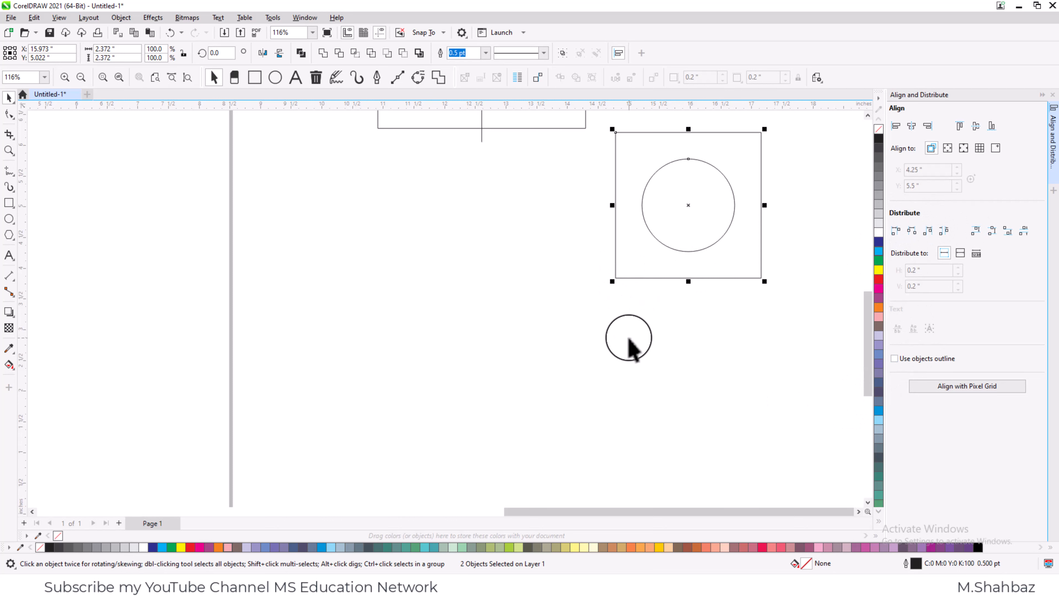
{"action": "left_click", "coordinate": [687, 375]}
{"action": "scroll", "coordinate": [721, 341], "scroll_direction": "down", "scroll_amount": 3}
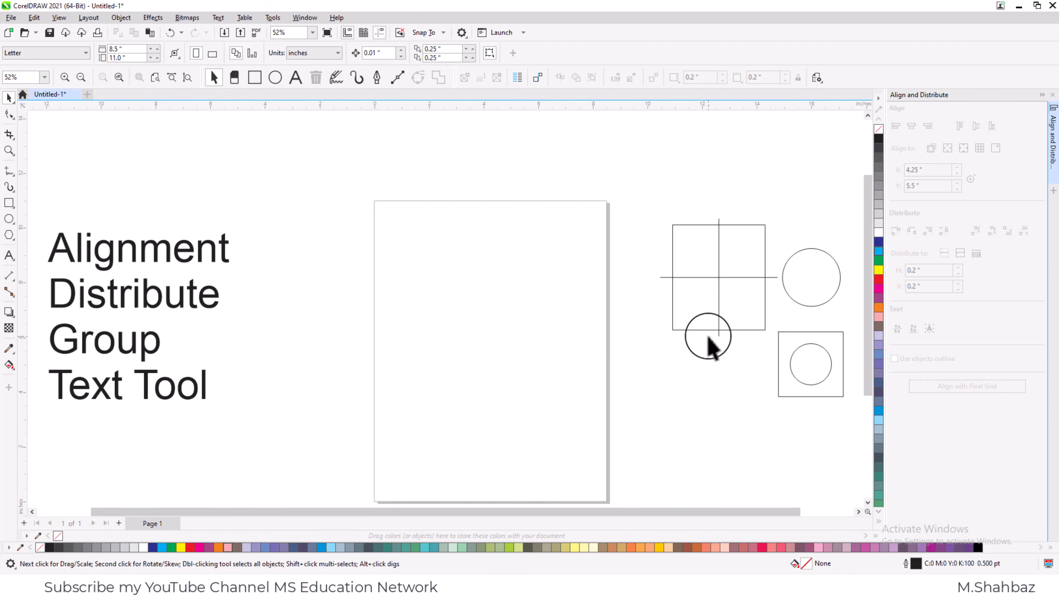
Step: Move the circle below the square to about X 15.17 in, Y 2.82 in, and place a copy of the square at about X 16.23 in, Y 0.69 in
{"action": "left_click_drag", "start_coordinate": [782, 358], "coordinate": [781, 394]}
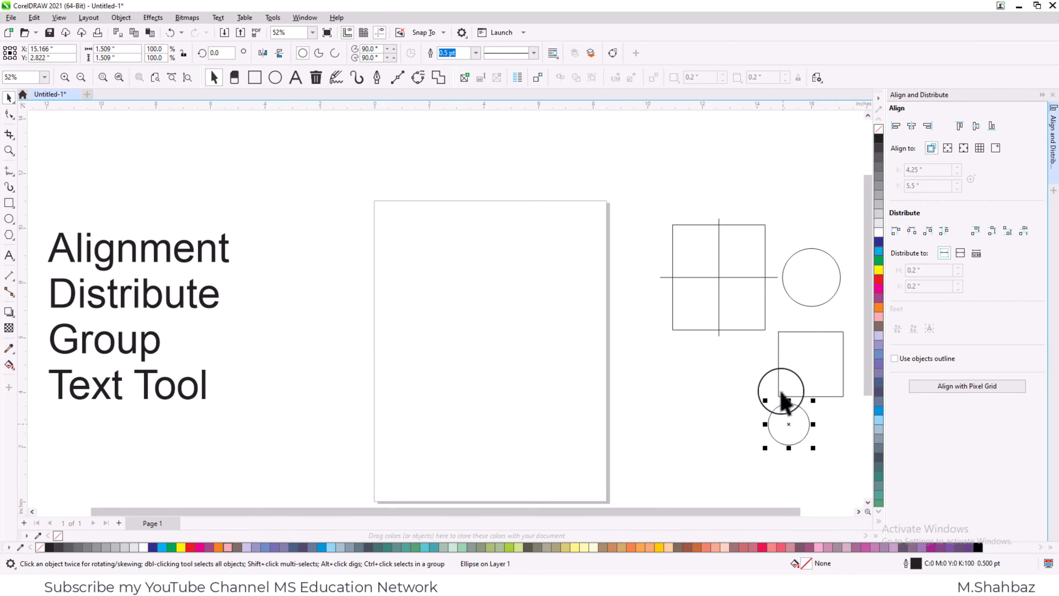
{"action": "key", "text": "F2"}
{"action": "left_click_drag", "start_coordinate": [726, 325], "coordinate": [864, 485]}
{"action": "left_click_drag", "start_coordinate": [380, 208], "coordinate": [394, 429]}
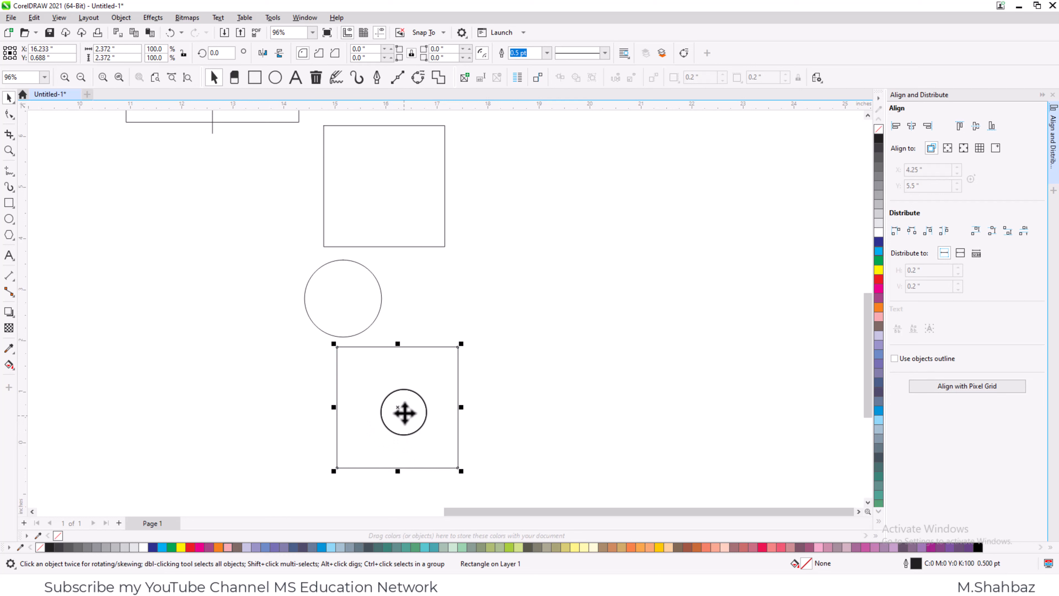
{"action": "left_click", "coordinate": [367, 293], "text": "shift"}
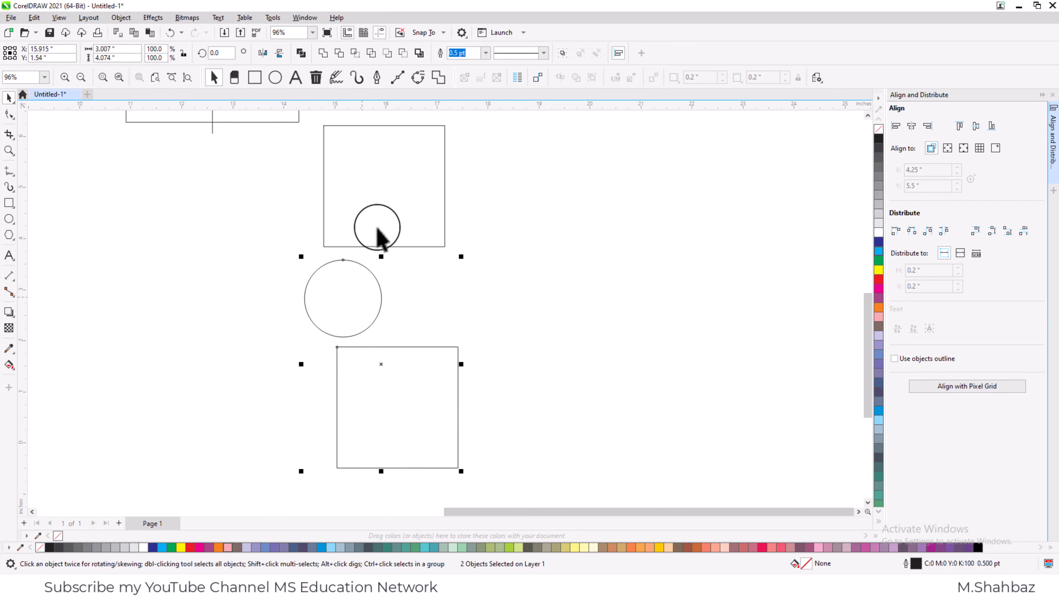
{"action": "left_click", "coordinate": [379, 226], "text": "shift"}
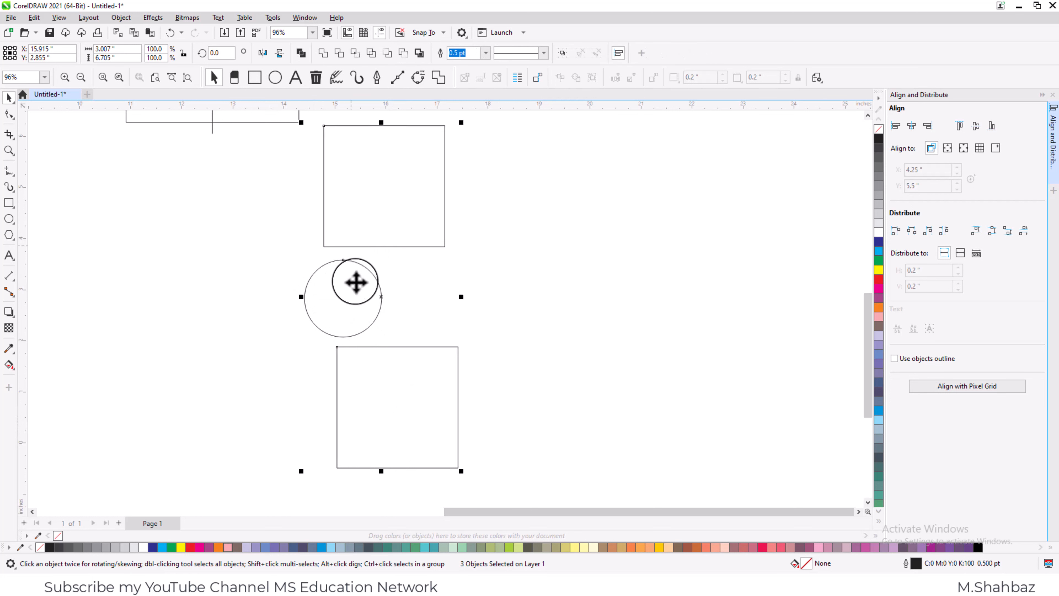
{"action": "left_click", "coordinate": [498, 277]}
Step: Move the upper square slightly up, and shift both squares and the circle together to about X 18.81 in, Y 2.88 in
{"action": "left_click_drag", "start_coordinate": [407, 209], "coordinate": [410, 195]}
{"action": "left_click", "coordinate": [331, 310], "text": "shift"}
{"action": "left_click", "coordinate": [359, 386], "text": "shift"}
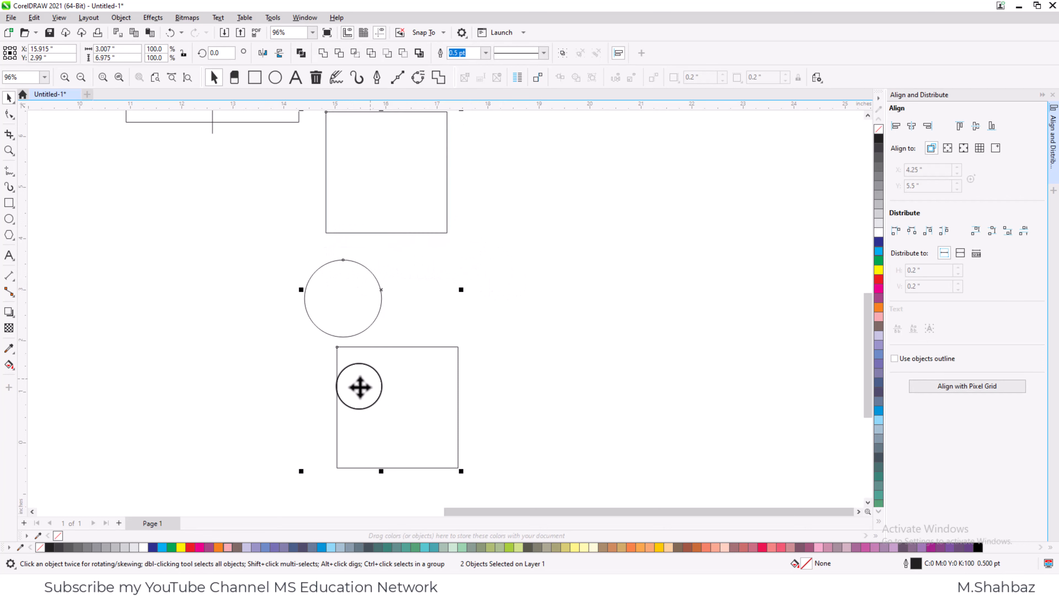
{"action": "left_click_drag", "start_coordinate": [360, 387], "coordinate": [508, 393]}
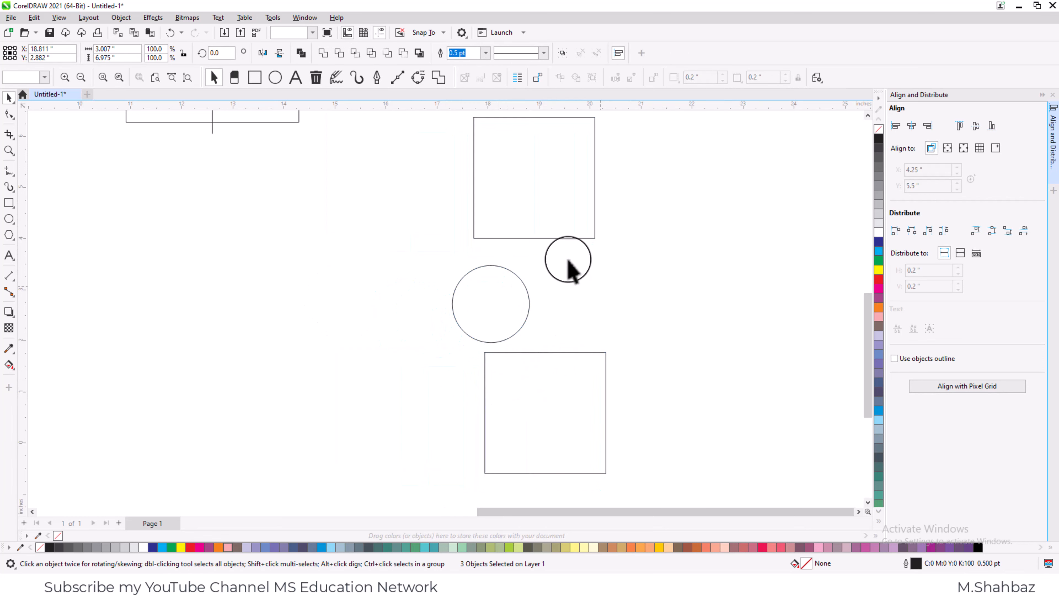
{"action": "left_click", "coordinate": [570, 269]}
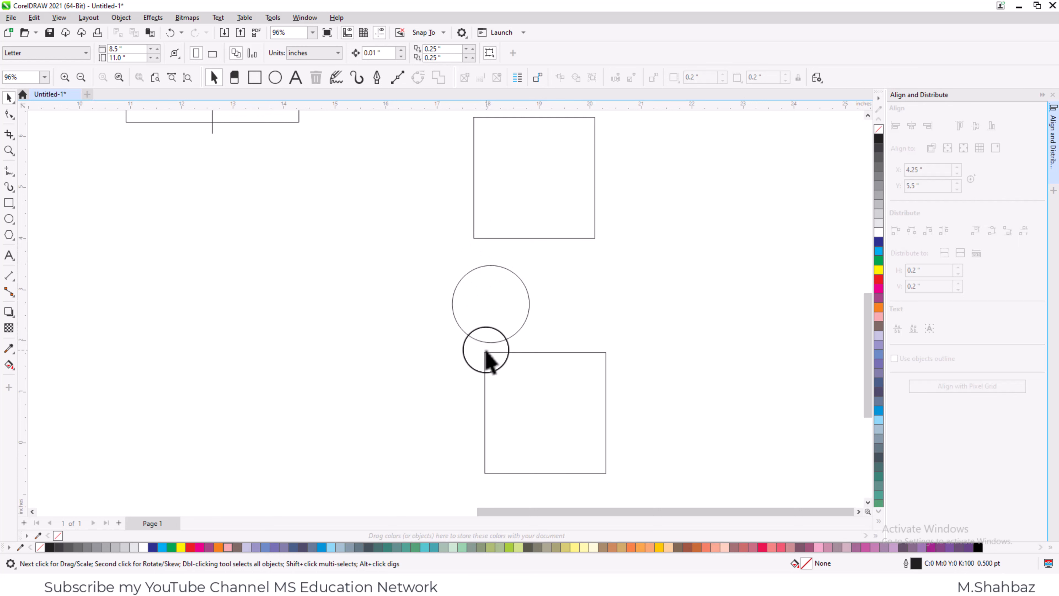
Step: Distribute the lower square, circle and upper square evenly by their vertical centres, and centre them horizontally on the upper square
{"action": "left_click", "coordinate": [492, 332]}
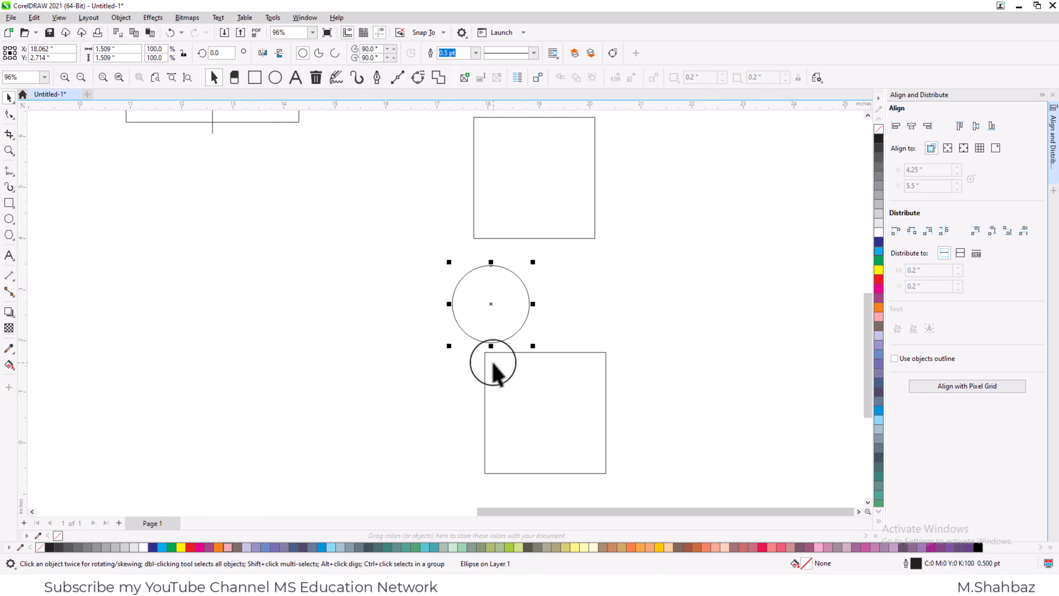
{"action": "left_click", "coordinate": [493, 374]}
{"action": "left_click", "coordinate": [483, 340], "text": "shift"}
{"action": "left_click", "coordinate": [523, 238], "text": "shift"}
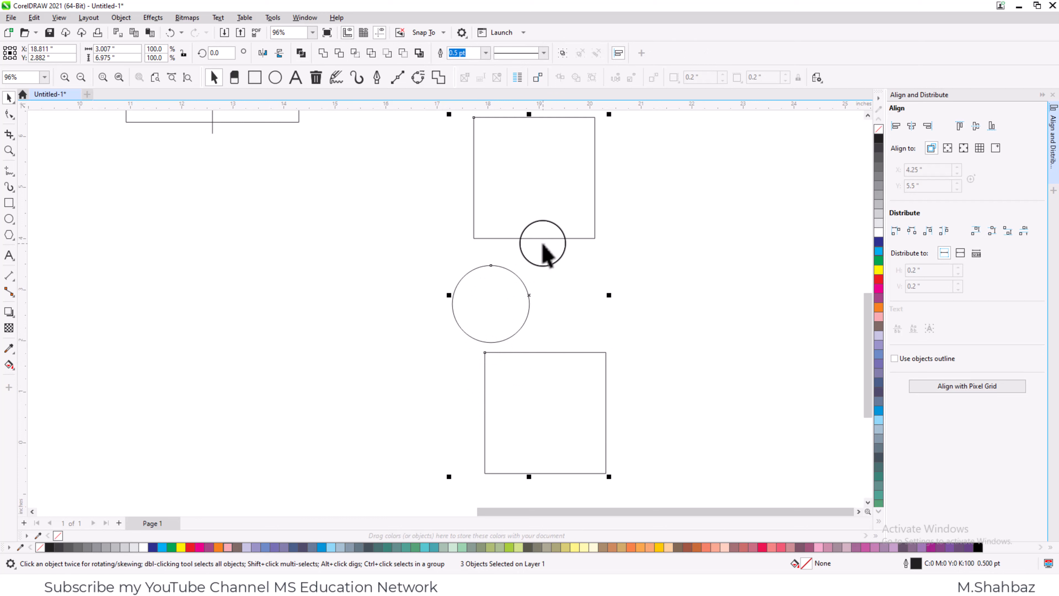
{"action": "left_click", "coordinate": [990, 235]}
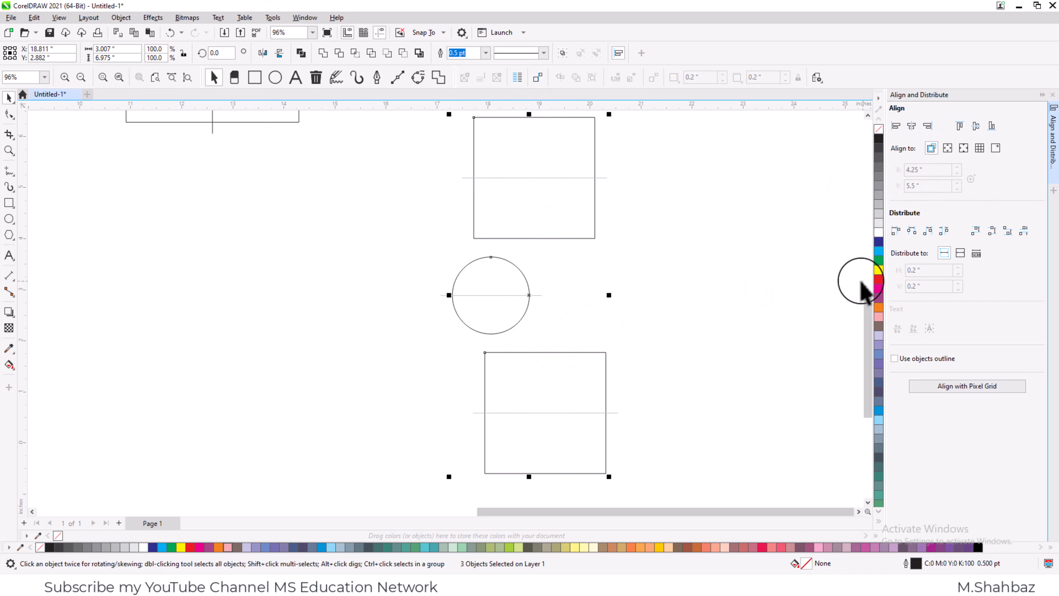
{"action": "left_click", "coordinate": [911, 126]}
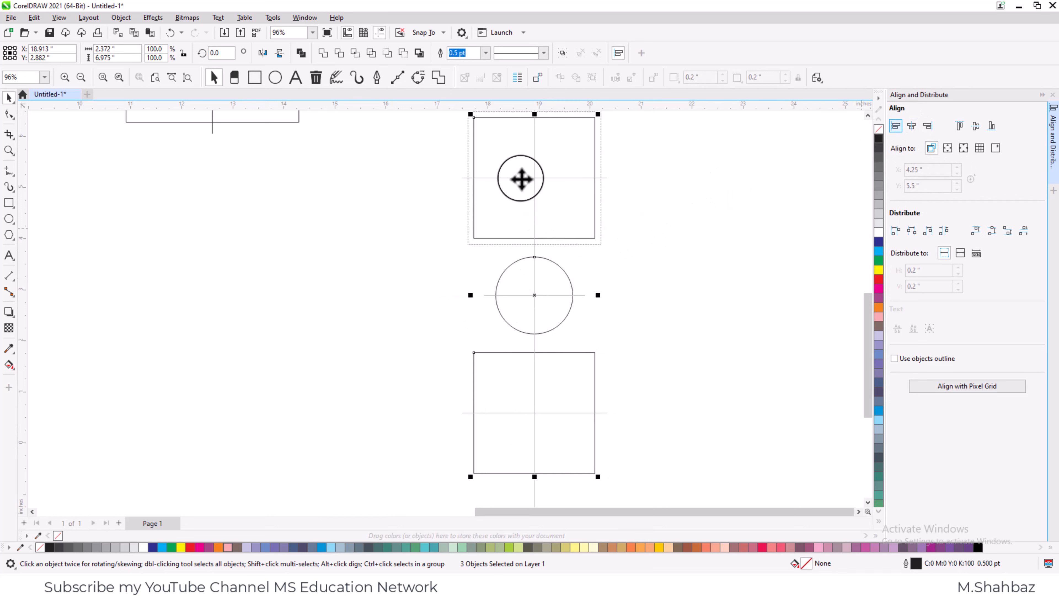
{"action": "left_click", "coordinate": [662, 269]}
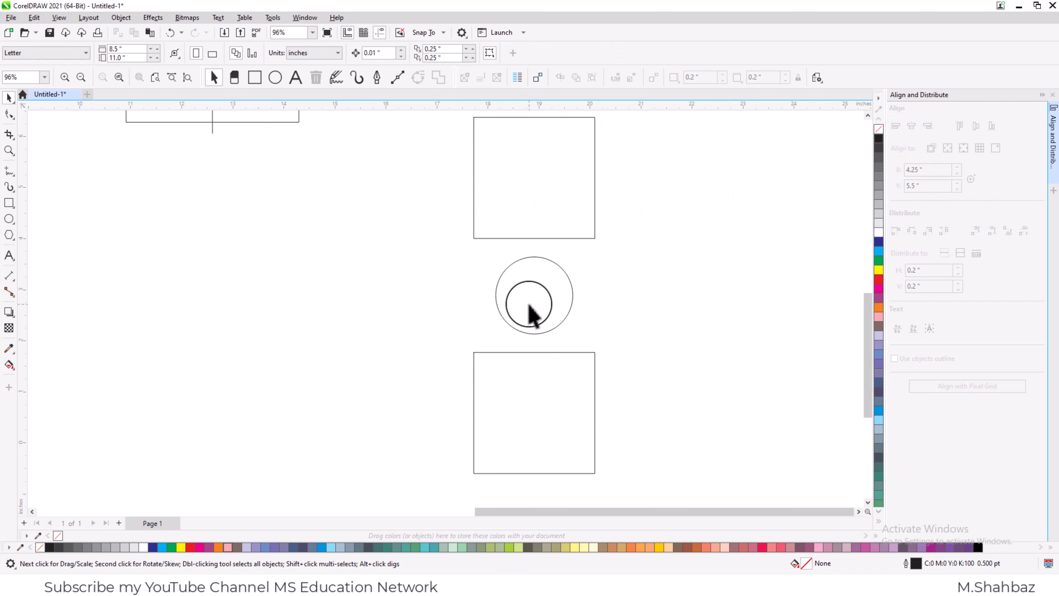
Step: Place two copies of the circle beside the upper square, the outer at about X 22.52 in, Y 5.10 in, and a square copy at about X 24.93 in, Y 5.14 in
{"action": "left_click_drag", "start_coordinate": [560, 287], "coordinate": [512, 308]}
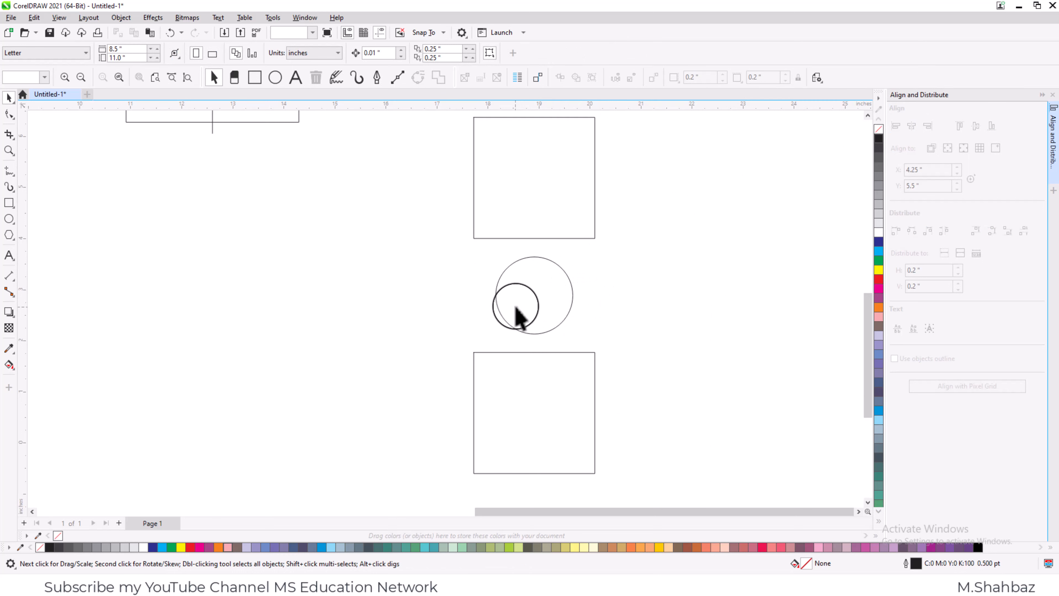
{"action": "left_click", "coordinate": [498, 308]}
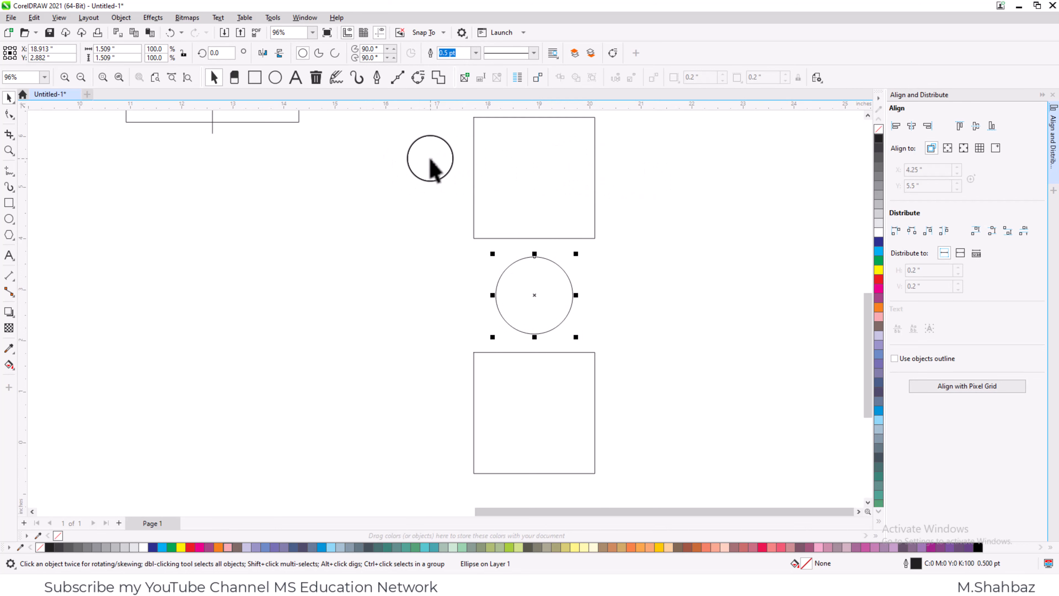
{"action": "left_click", "coordinate": [867, 117]}
{"action": "left_click", "coordinate": [868, 117]}
{"action": "left_click", "coordinate": [690, 338]}
{"action": "left_click_drag", "start_coordinate": [531, 369], "coordinate": [697, 255]}
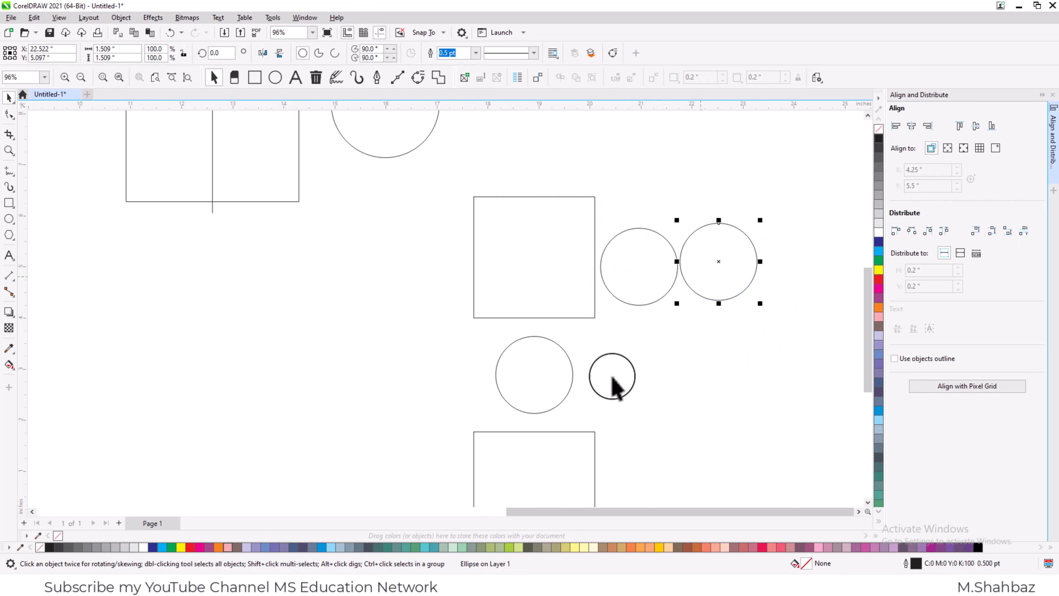
{"action": "left_click_drag", "start_coordinate": [569, 434], "coordinate": [831, 229]}
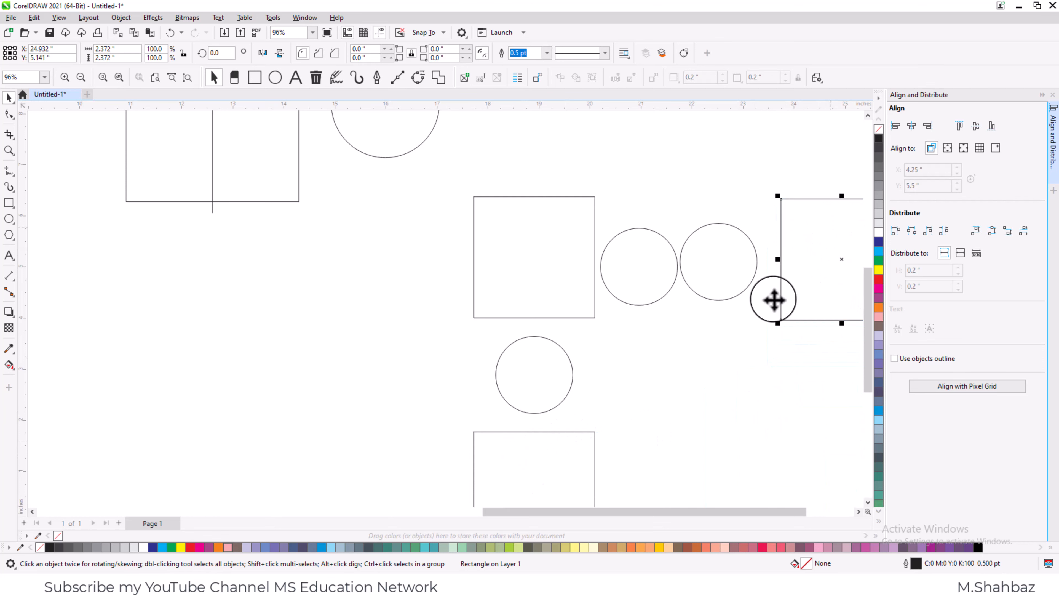
Step: Align the horizontal row of two squares and two circles by their vertical centres, and distribute them with equal horizontal spacing between objects
{"action": "left_click", "coordinate": [858, 512]}
{"action": "left_click", "coordinate": [858, 511]}
{"action": "left_click_drag", "start_coordinate": [684, 137], "coordinate": [163, 349]}
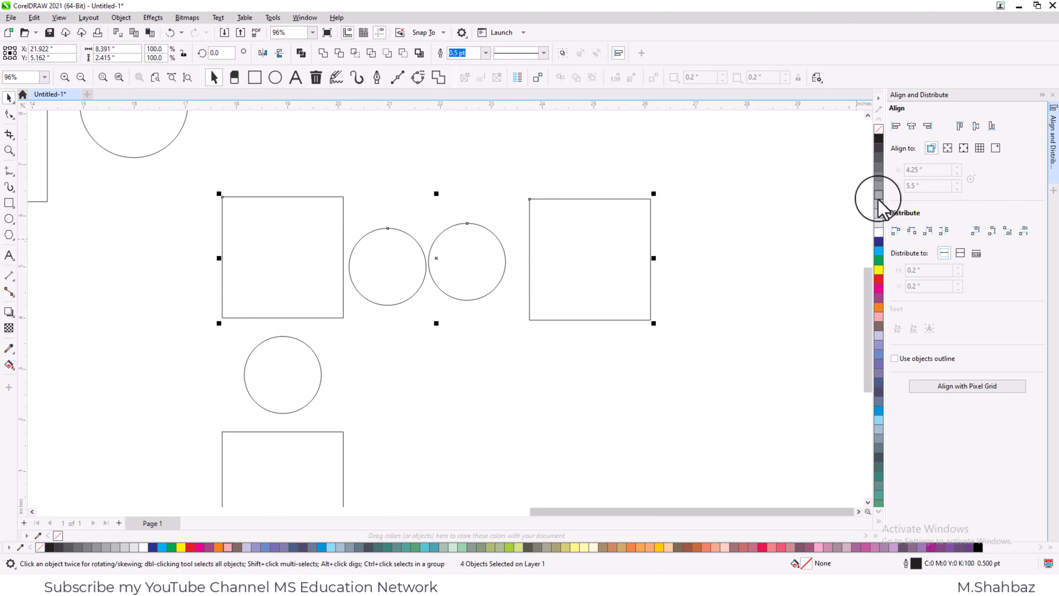
{"action": "left_click", "coordinate": [976, 126]}
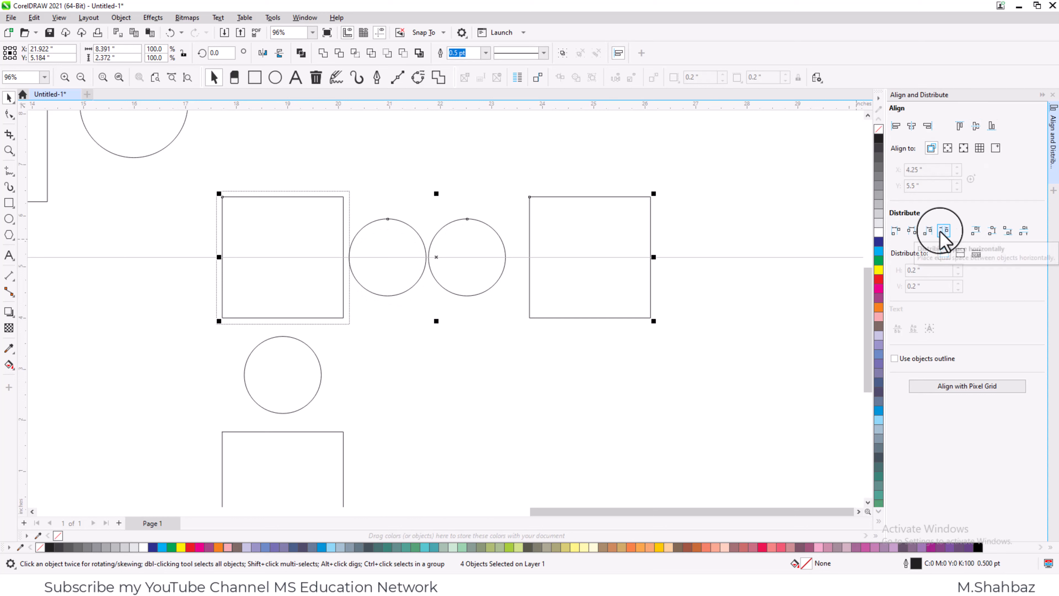
{"action": "left_click", "coordinate": [933, 231]}
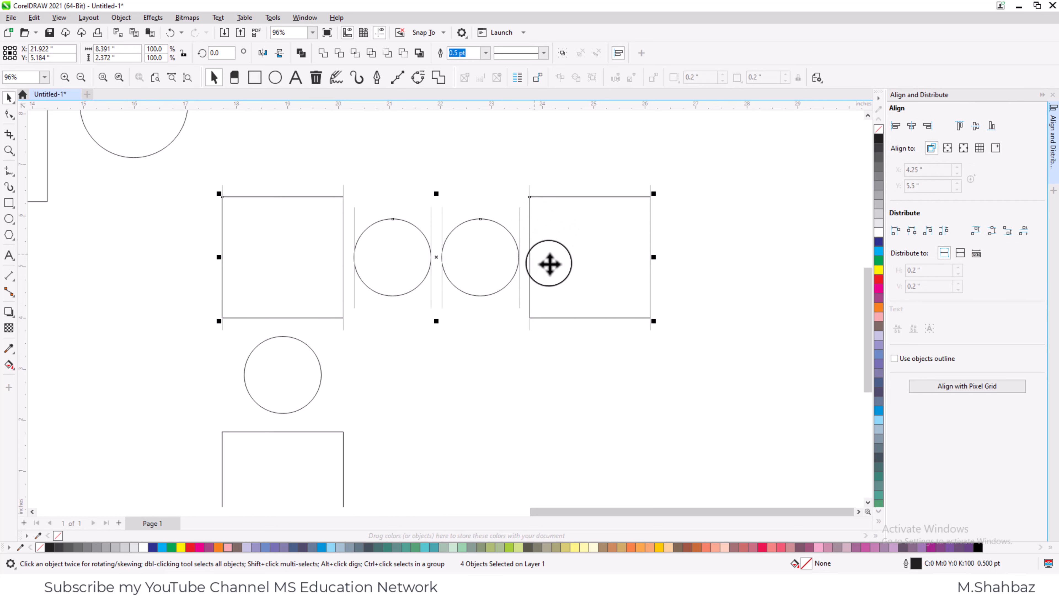
{"action": "left_click", "coordinate": [539, 350]}
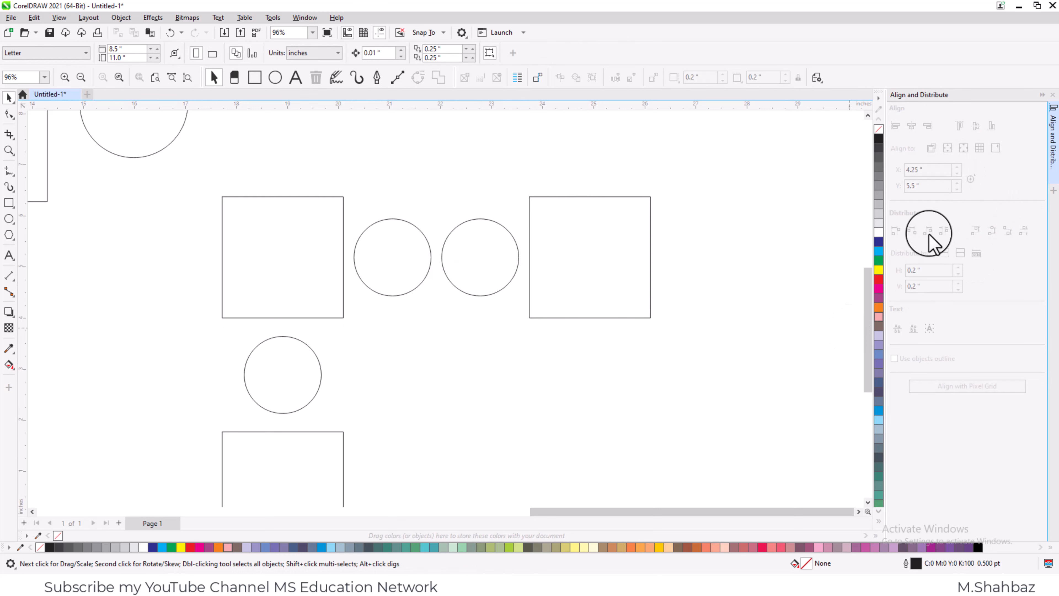
Step: Move the topic list text farther up and away from the page, and review the alignment short key list beneath it
{"action": "key", "text": "F4"}
{"action": "scroll", "coordinate": [626, 276], "scroll_direction": "down", "scroll_amount": 1}
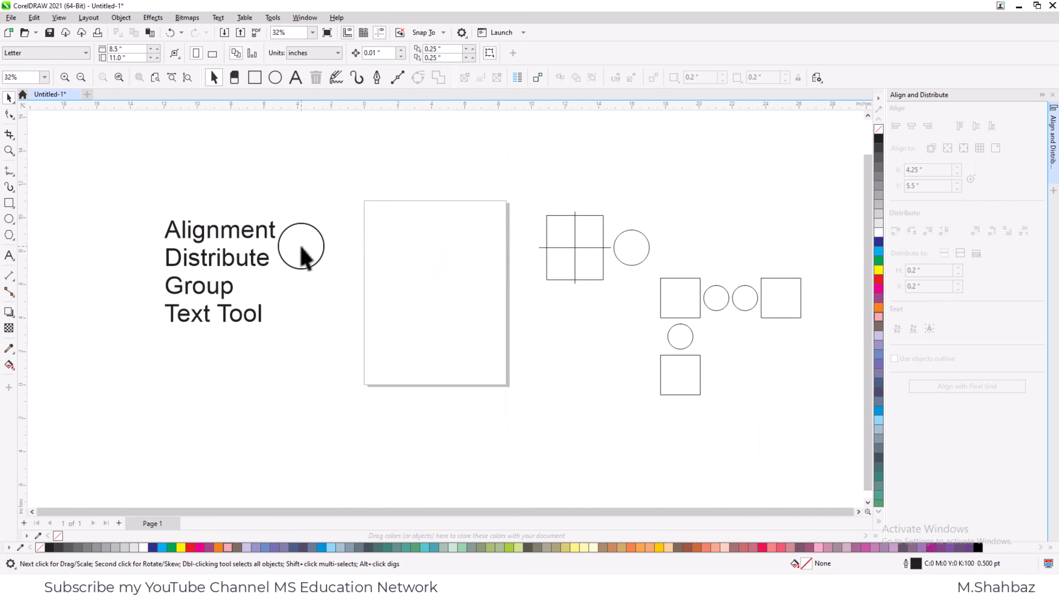
{"action": "left_click", "coordinate": [248, 265]}
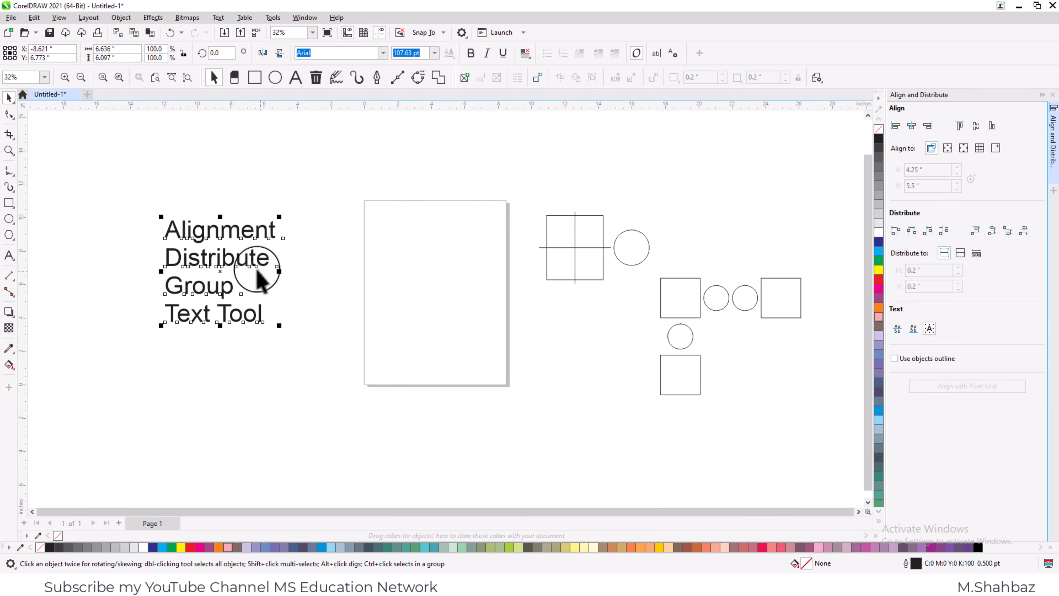
{"action": "left_click_drag", "start_coordinate": [242, 258], "coordinate": [148, 193]}
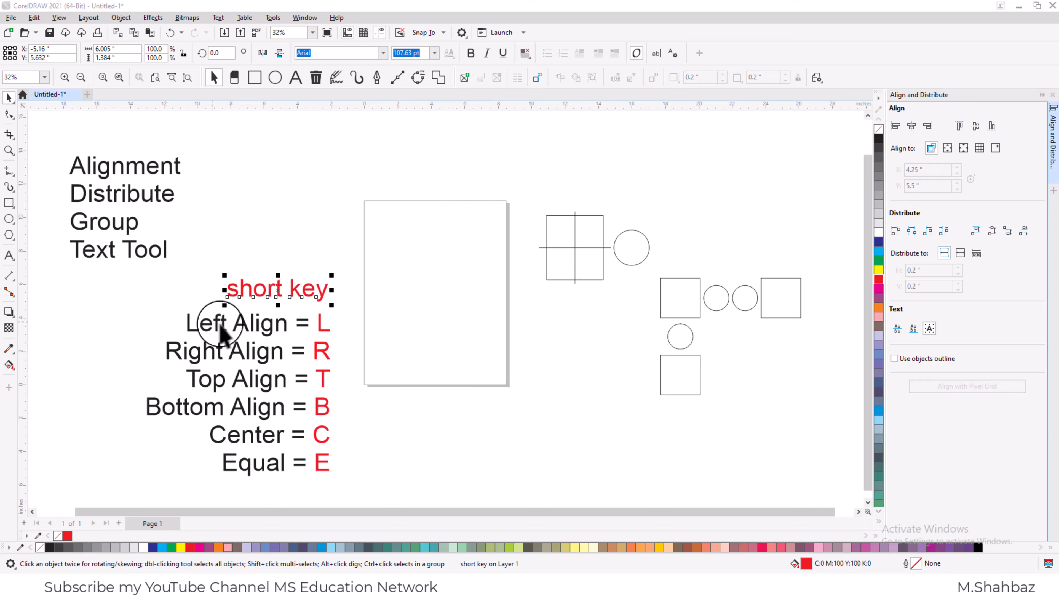
{"action": "left_click", "coordinate": [246, 336]}
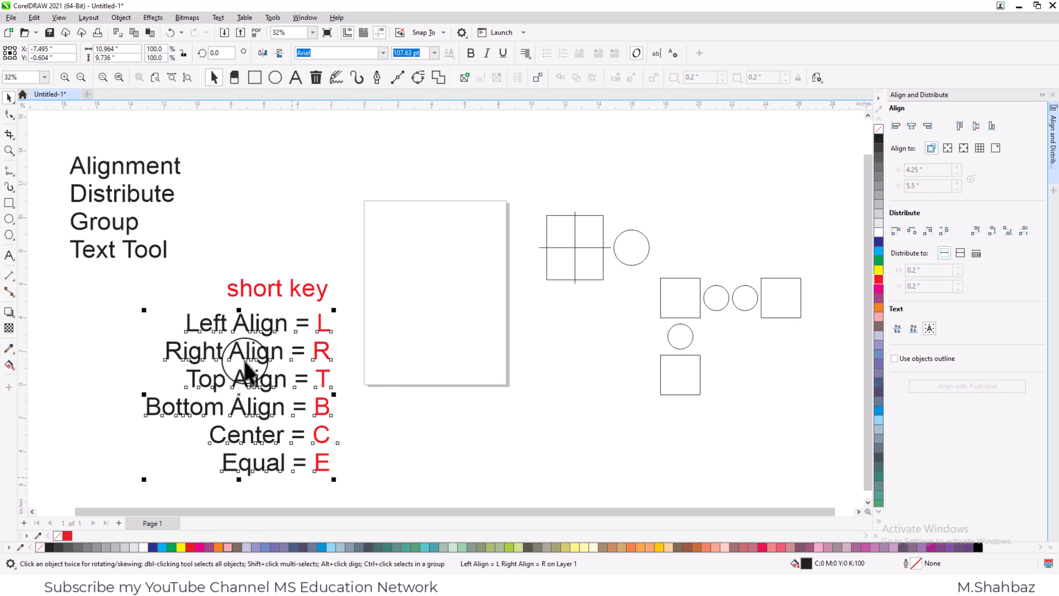
{"action": "left_click", "coordinate": [182, 313]}
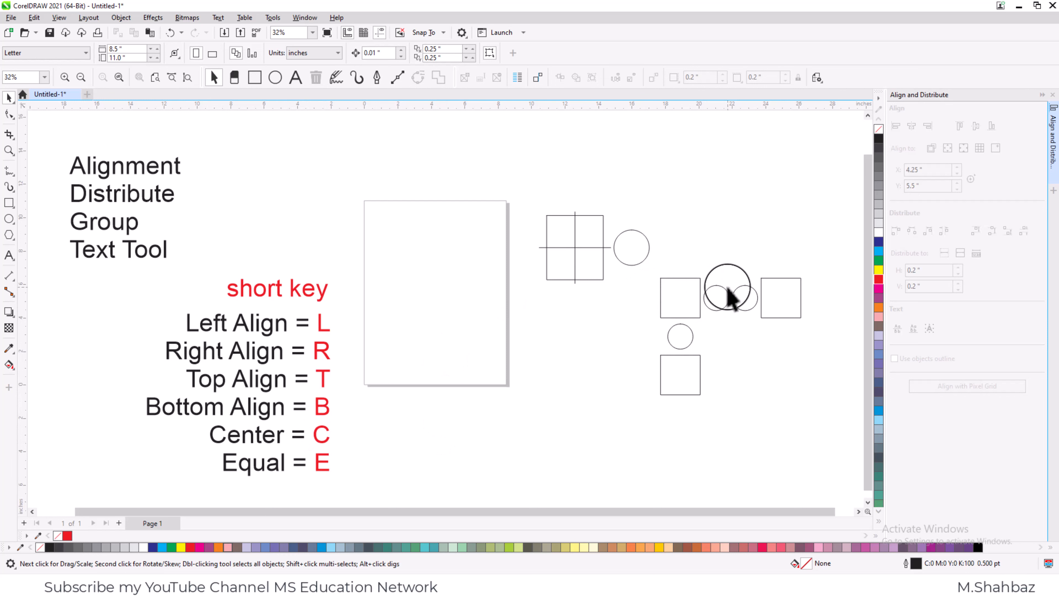
Step: Move the column of two squares and a circle closer to the page, and separate them, placing the lower square at about X 11.53 in, Y -1.35 in
{"action": "left_click_drag", "start_coordinate": [643, 278], "coordinate": [707, 418]}
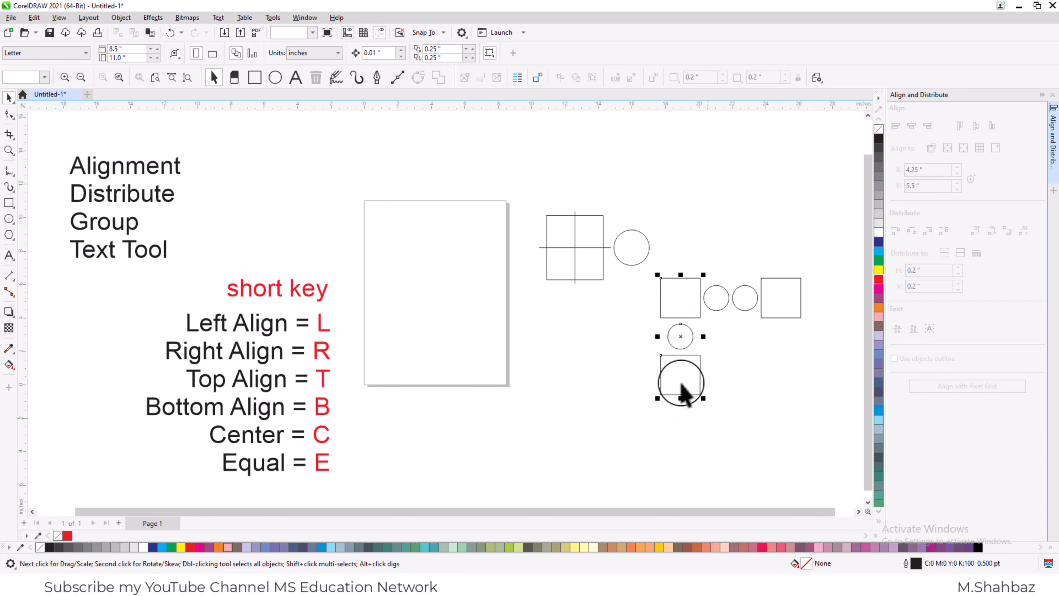
{"action": "left_click_drag", "start_coordinate": [682, 384], "coordinate": [584, 386]}
{"action": "key", "text": "z"}
{"action": "left_click_drag", "start_coordinate": [511, 290], "coordinate": [645, 438]}
{"action": "key", "text": "space"}
{"action": "left_click", "coordinate": [458, 310]}
{"action": "left_click_drag", "start_coordinate": [458, 310], "coordinate": [593, 368]}
{"action": "left_click_drag", "start_coordinate": [442, 380], "coordinate": [390, 358]}
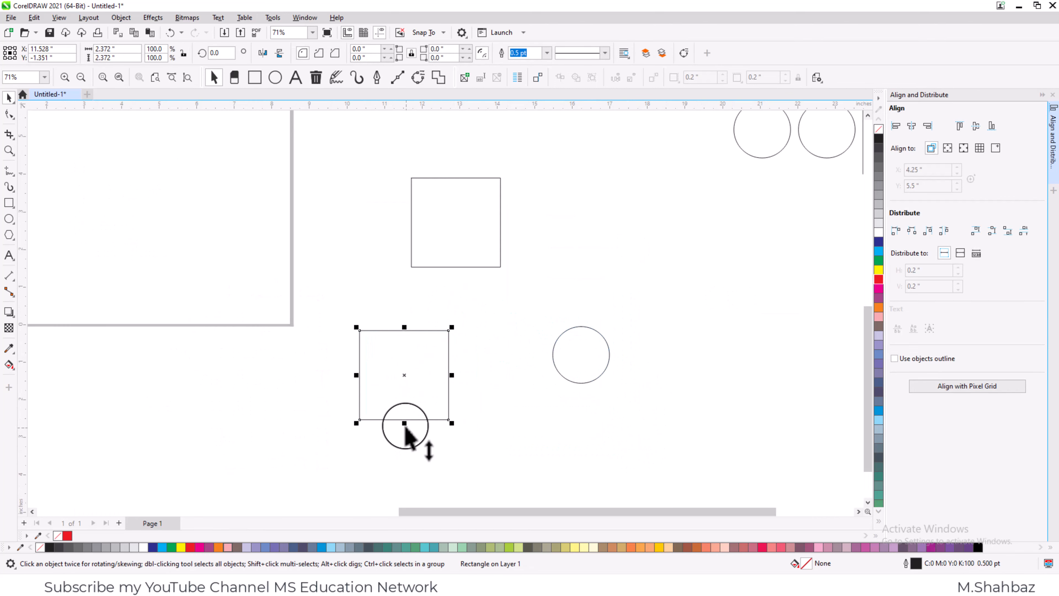
Step: Reduce the lower square's height to about 1.39 in and place the resulting rectangle at about X 11.57 in, Y -0.38 in
{"action": "left_click_drag", "start_coordinate": [405, 426], "coordinate": [407, 348]}
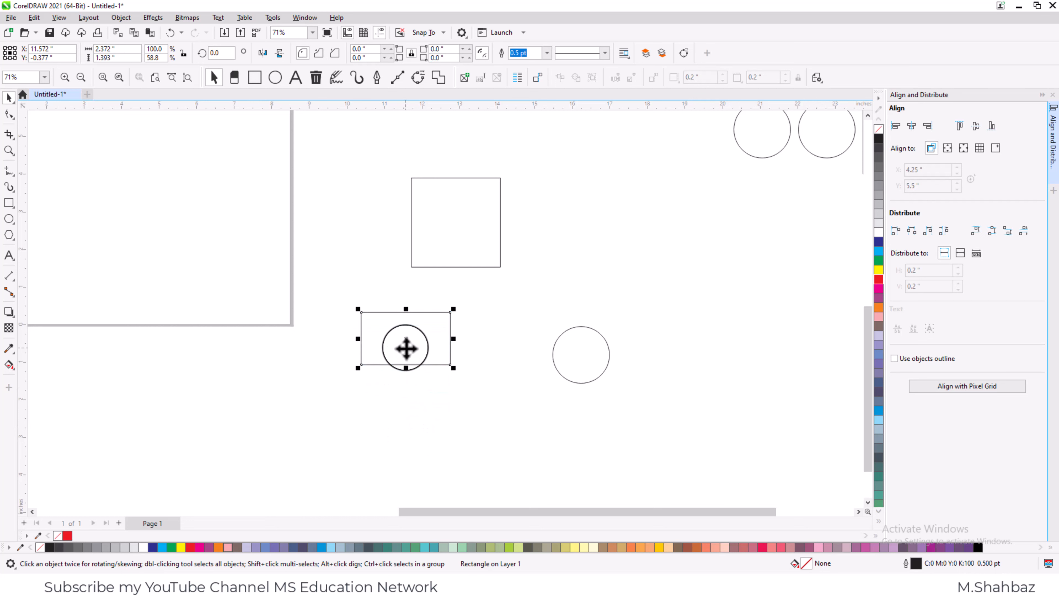
{"action": "key", "text": "F2"}
{"action": "left_click_drag", "start_coordinate": [460, 306], "coordinate": [337, 412]}
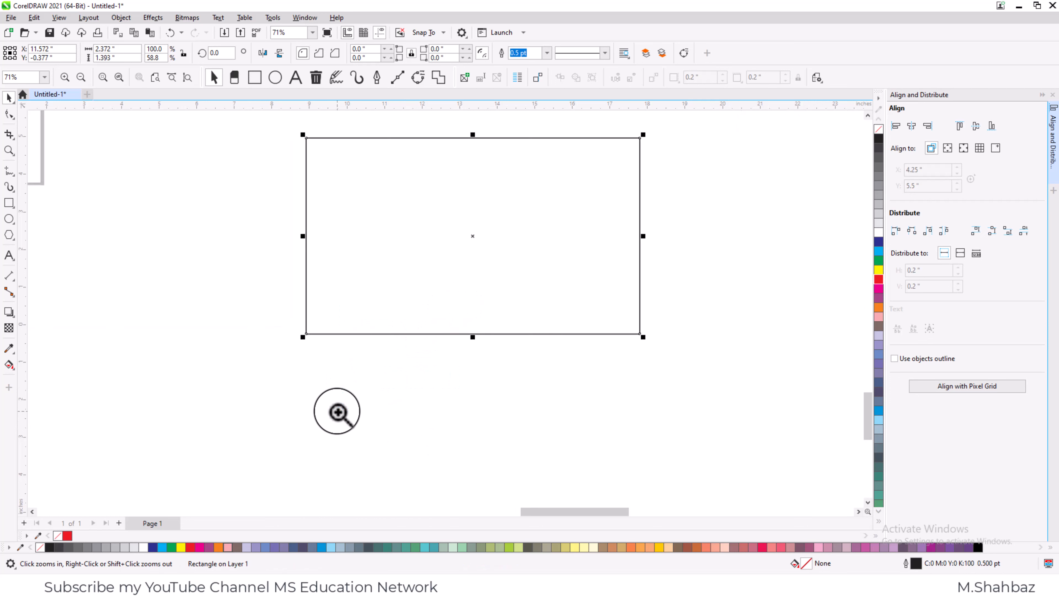
Step: Place a copy of the rectangle narrowed to about 0.76 in wide at about X 13.38 in, Y -1.20 in, and convert it to curves
{"action": "left_click_drag", "start_coordinate": [519, 239], "coordinate": [569, 398]}
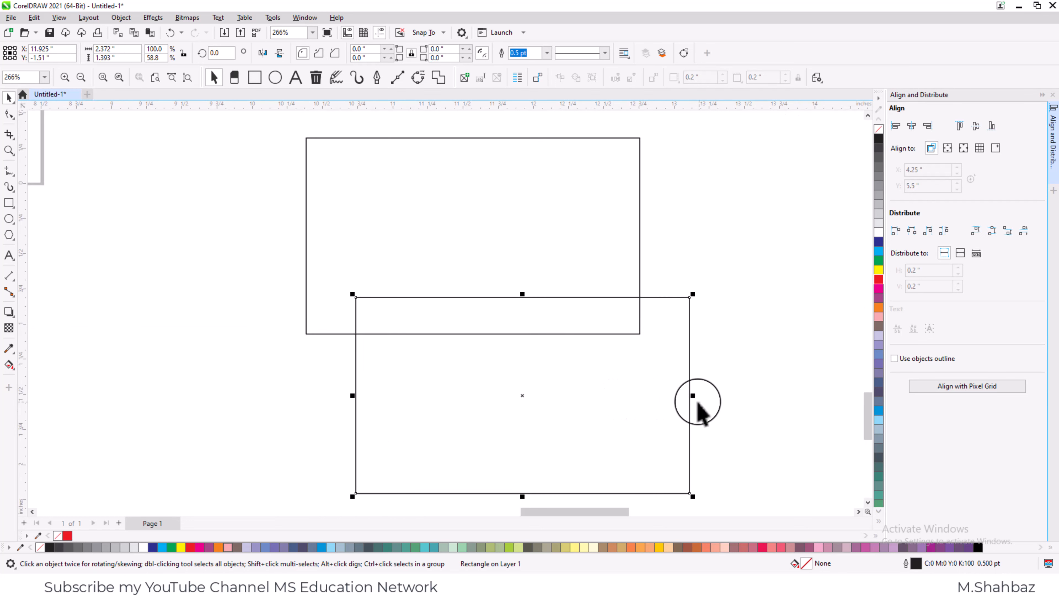
{"action": "left_click_drag", "start_coordinate": [692, 395], "coordinate": [464, 394]}
{"action": "left_click_drag", "start_coordinate": [399, 405], "coordinate": [708, 350]}
{"action": "key", "text": "ctrl+q"}
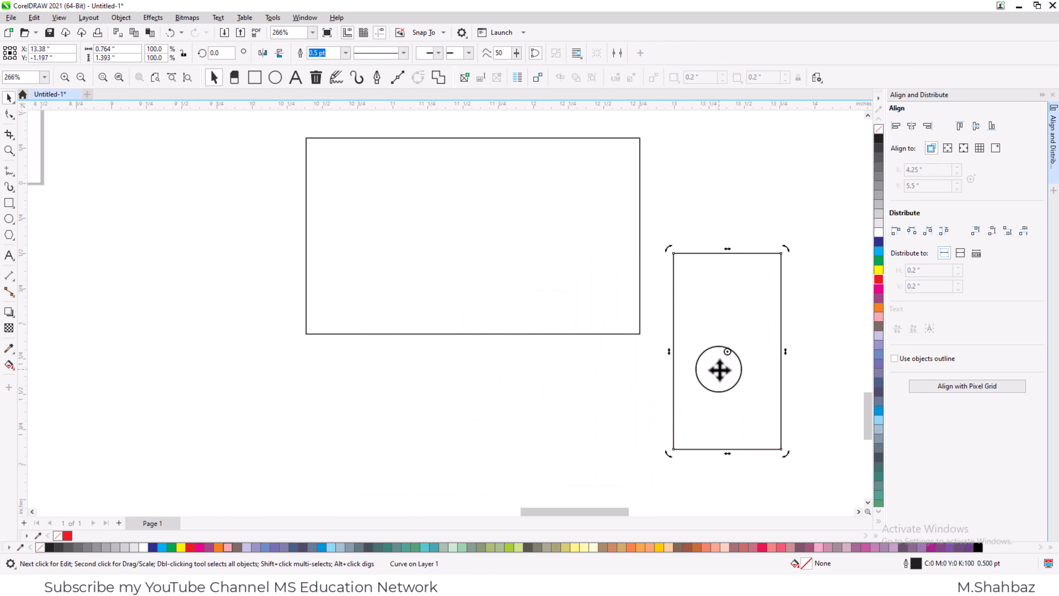
{"action": "left_click", "coordinate": [773, 449]}
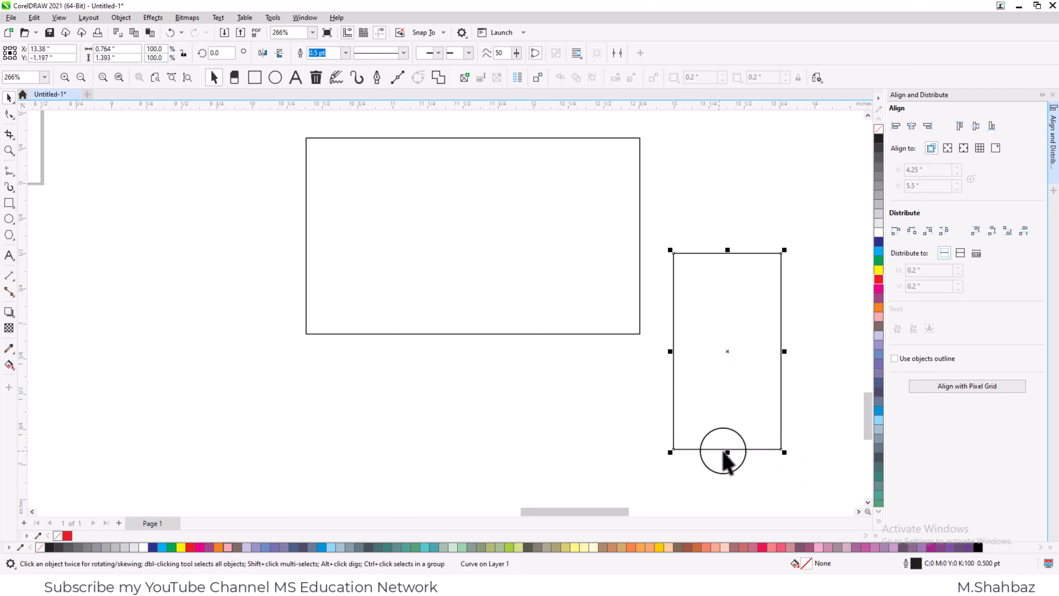
{"action": "left_click_drag", "start_coordinate": [727, 449], "coordinate": [733, 416]}
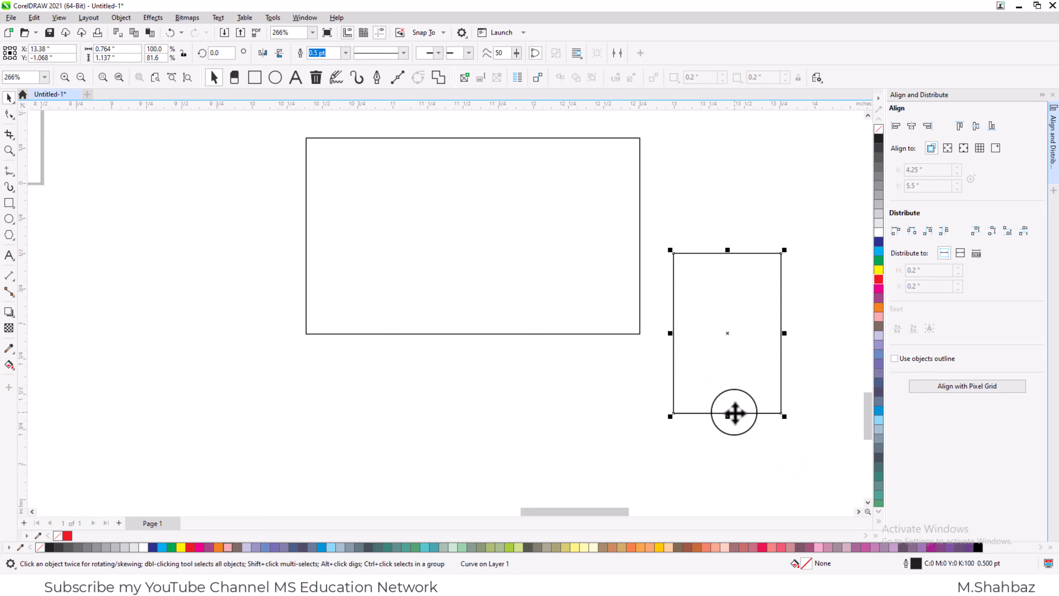
{"action": "key", "text": "ctrl+z"}
Step: Delete the narrow rectangle's lower-right corner node with the Shape tool to turn it into a right triangle
{"action": "key", "text": "F10"}
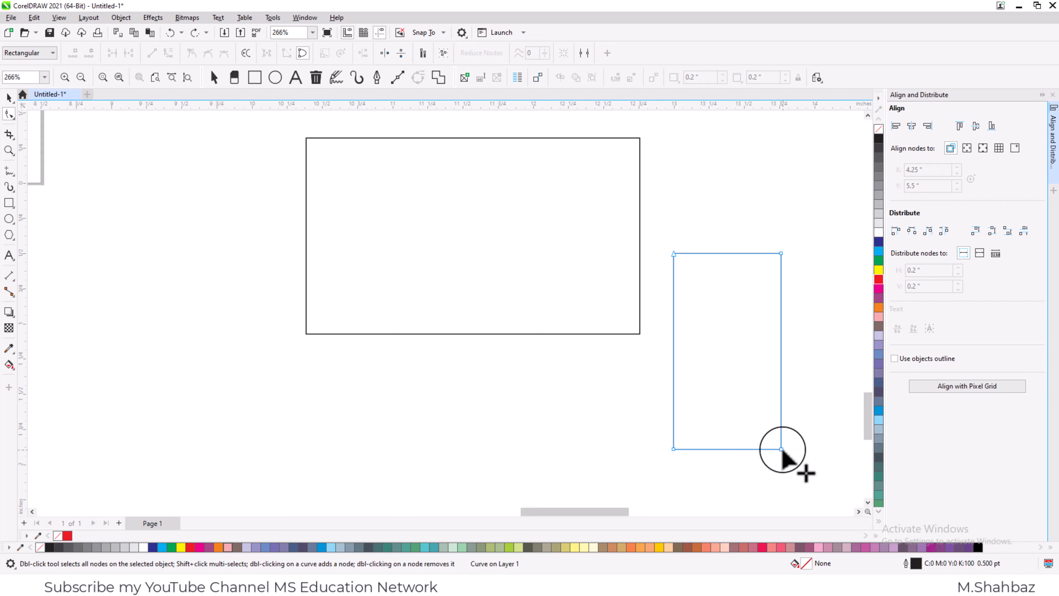
{"action": "double_click", "coordinate": [782, 449]}
{"action": "key", "text": "space"}
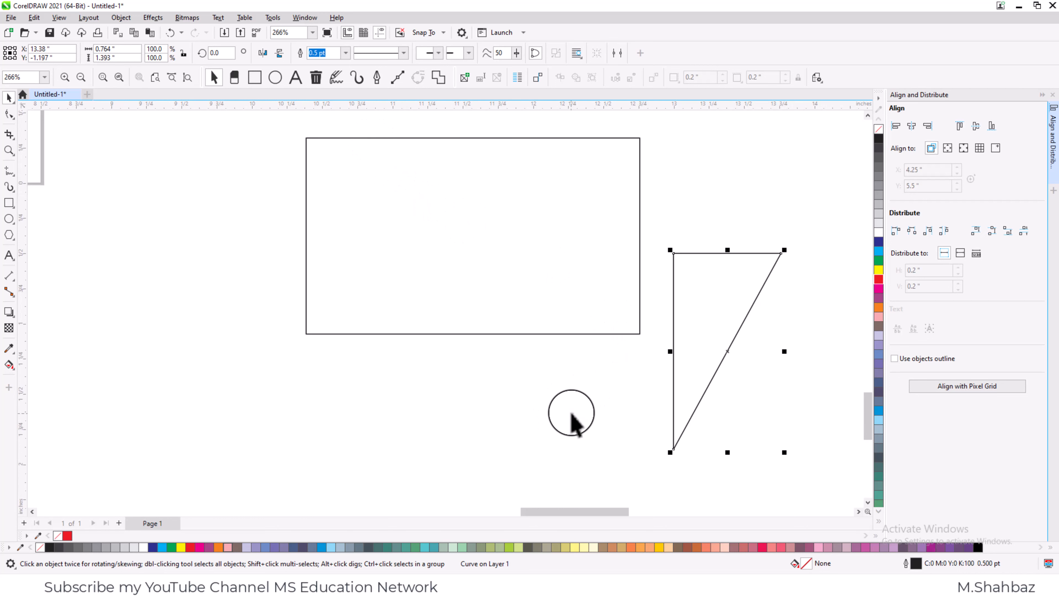
Step: Align the triangle to the top and left edges of the wide rectangle
{"action": "left_click", "coordinate": [497, 286], "text": "shift"}
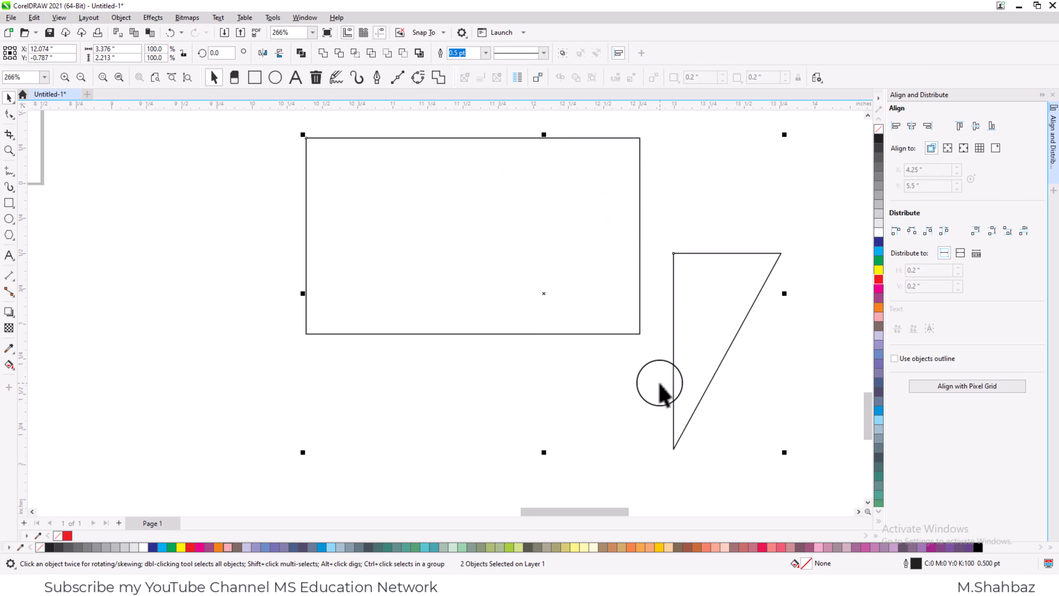
{"action": "key", "text": "t"}
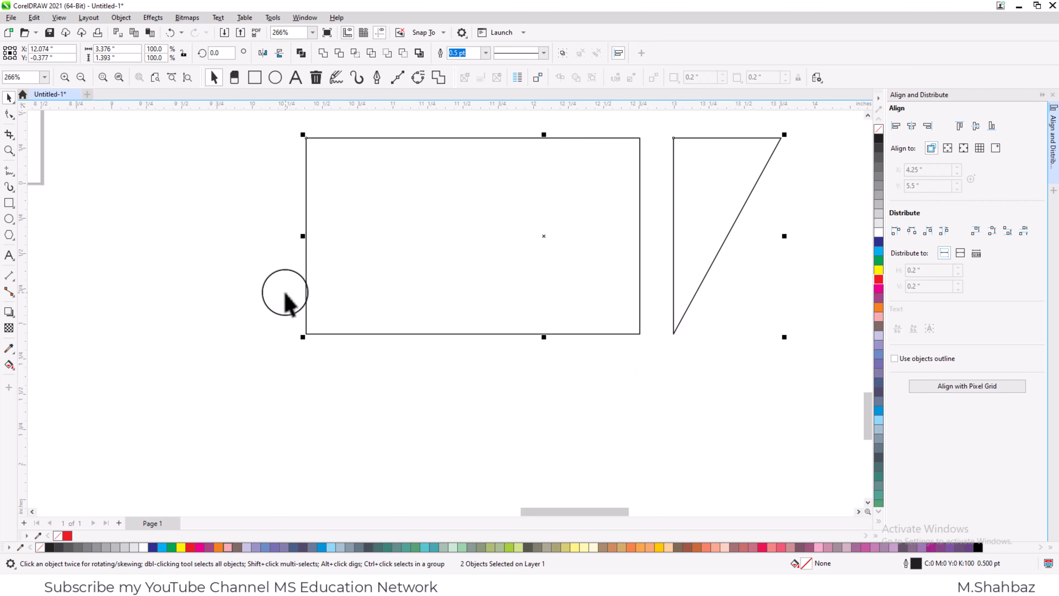
{"action": "key", "text": "l"}
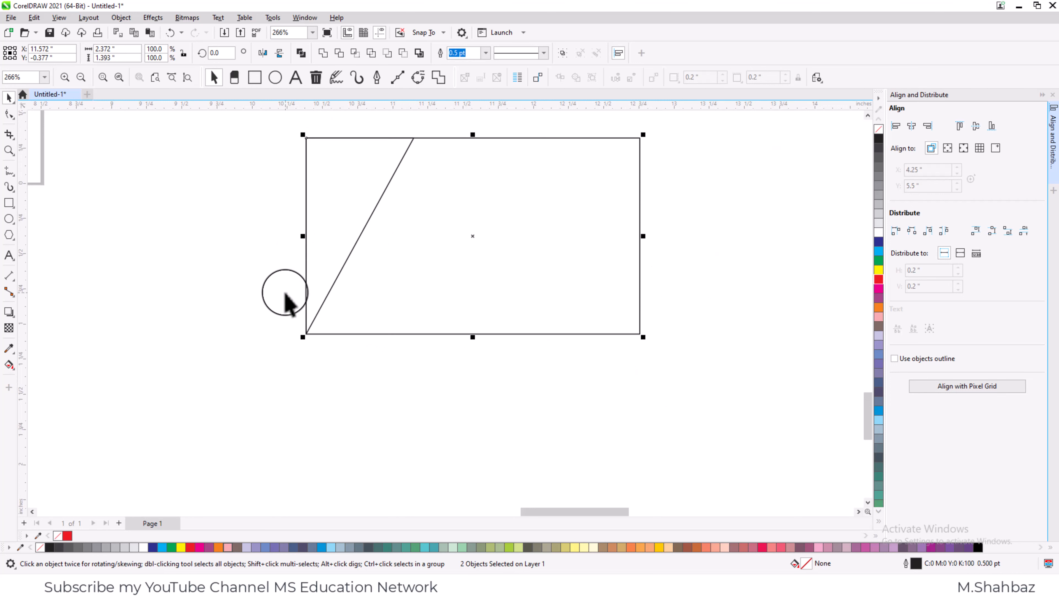
{"action": "left_click", "coordinate": [285, 292]}
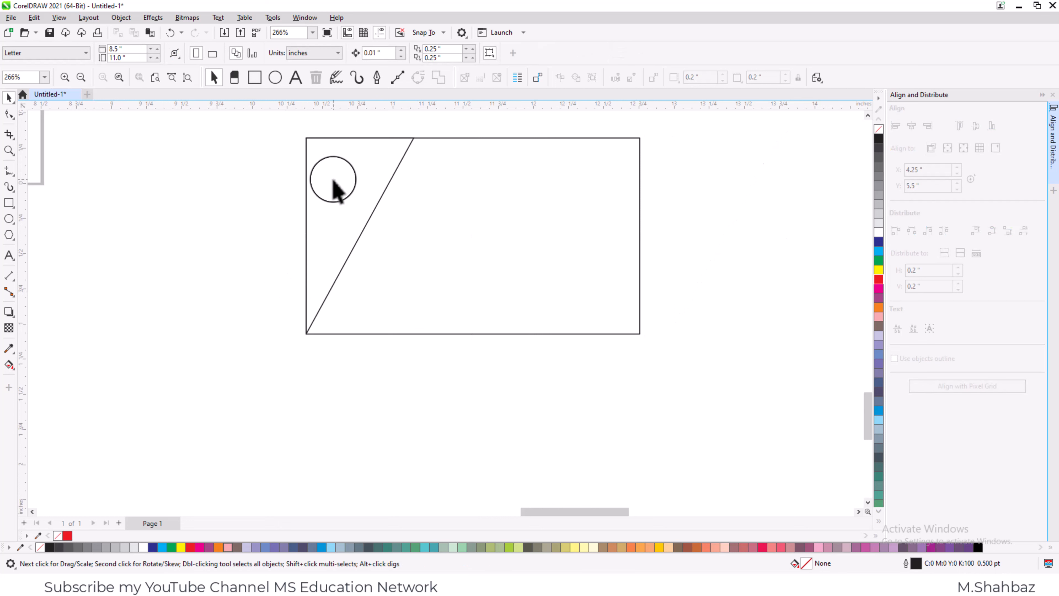
Step: Move the rectangle and its aligned triangle together to about X 12.97 in, Y -0.07 in
{"action": "left_click", "coordinate": [368, 204]}
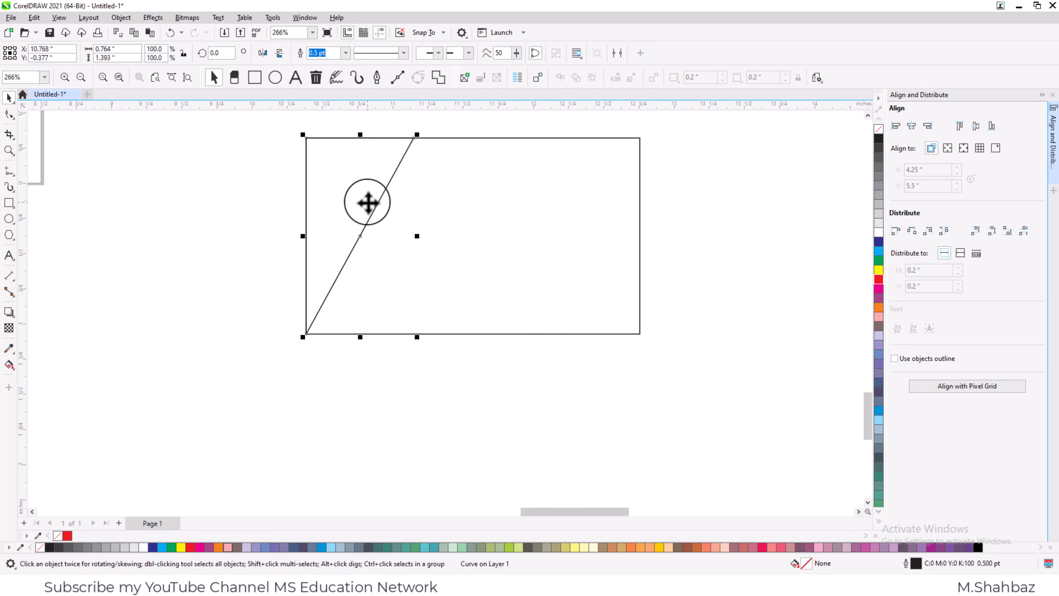
{"action": "left_click", "coordinate": [417, 206], "text": "shift"}
{"action": "left_click_drag", "start_coordinate": [457, 190], "coordinate": [655, 146]}
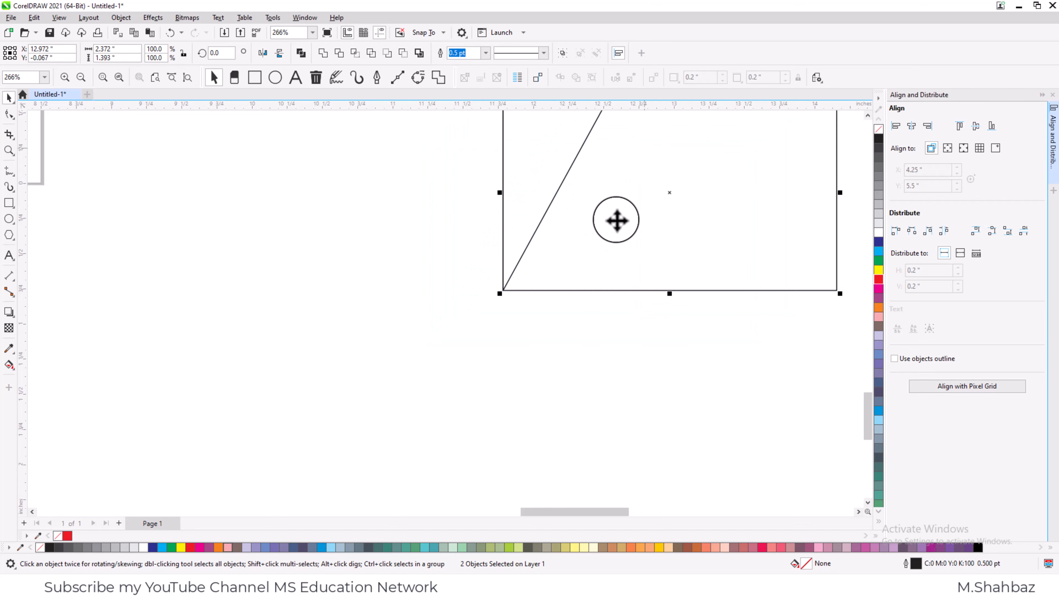
Step: Place a copy of the rectangle to the lower left of the original, and a copy of the triangle at about X 12.60 in, Y -1.42 in
{"action": "left_click", "coordinate": [598, 386]}
{"action": "left_click_drag", "start_coordinate": [646, 255], "coordinate": [283, 359]}
{"action": "left_click", "coordinate": [517, 318]}
{"action": "left_click_drag", "start_coordinate": [525, 169], "coordinate": [577, 355]}
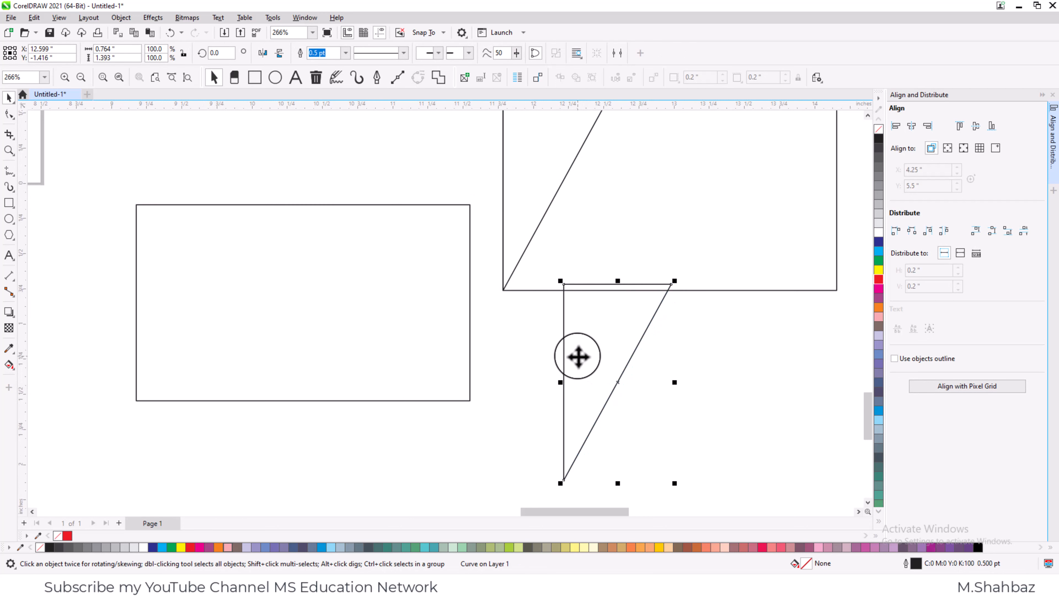
Step: Mirror the triangle copy horizontally and move it slightly down, and shift the rectangle copy to about X 10.16 in, Y -0.71 in
{"action": "left_click", "coordinate": [262, 54]}
{"action": "left_click", "coordinate": [506, 316]}
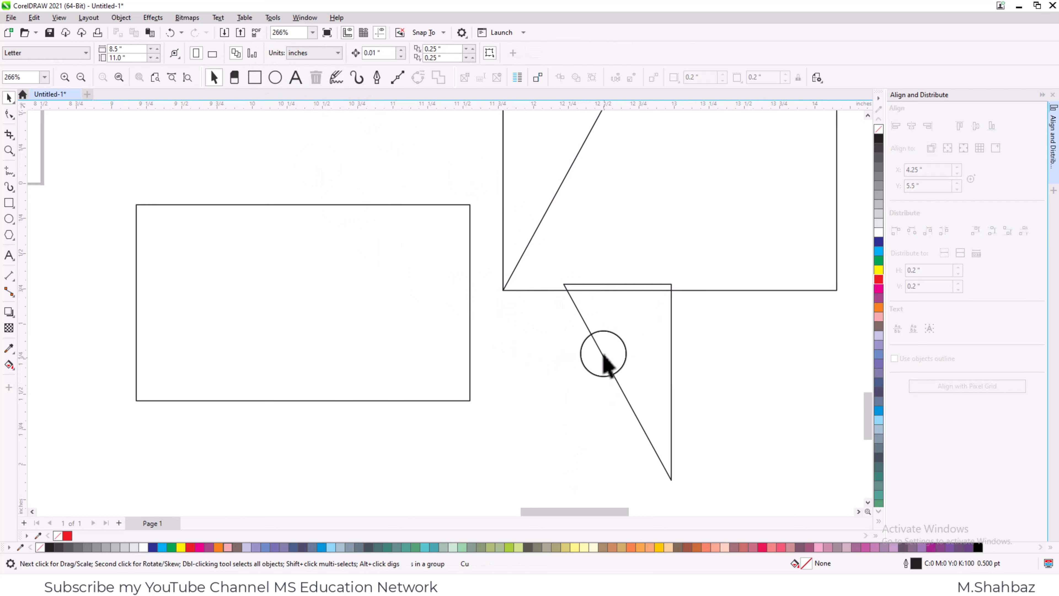
{"action": "left_click_drag", "start_coordinate": [606, 359], "coordinate": [588, 408]}
{"action": "left_click_drag", "start_coordinate": [343, 288], "coordinate": [314, 269]}
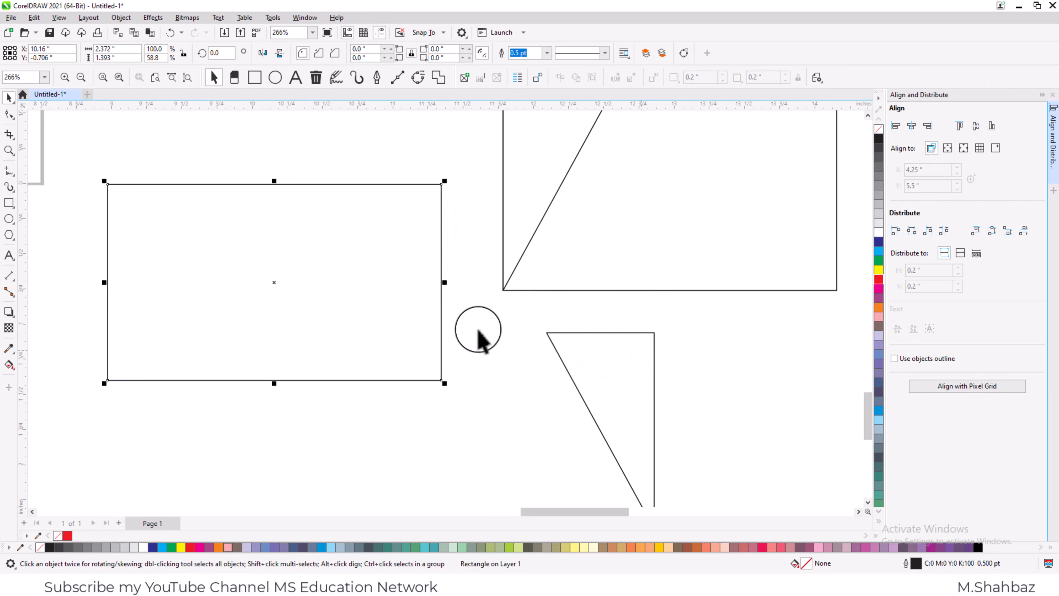
Step: Align the mirrored triangle to the top and right edges of the rectangle copy
{"action": "left_click", "coordinate": [624, 385]}
{"action": "left_click", "coordinate": [413, 330], "text": "shift"}
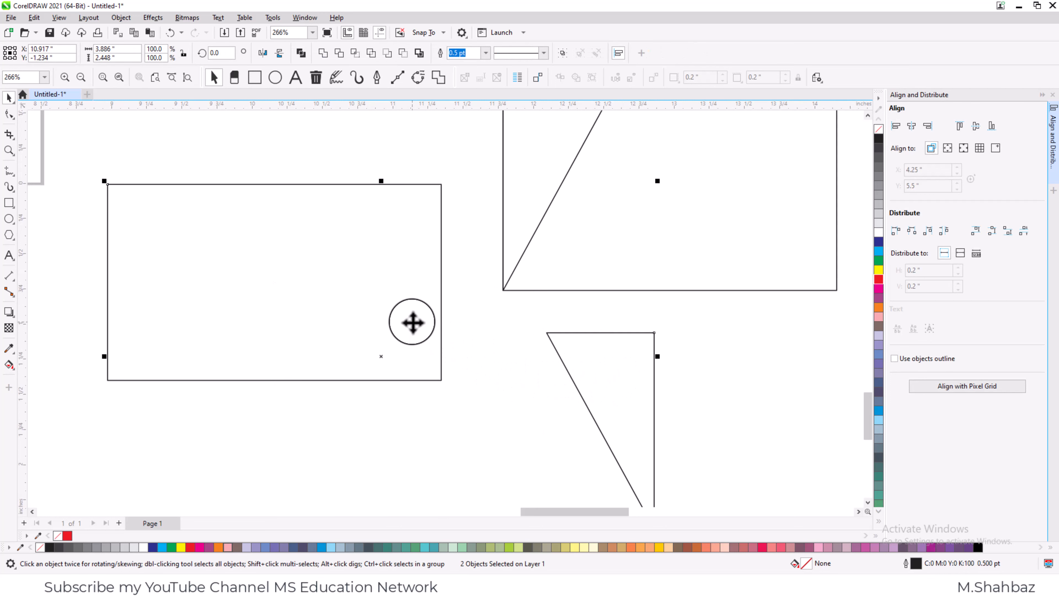
{"action": "key", "text": "t"}
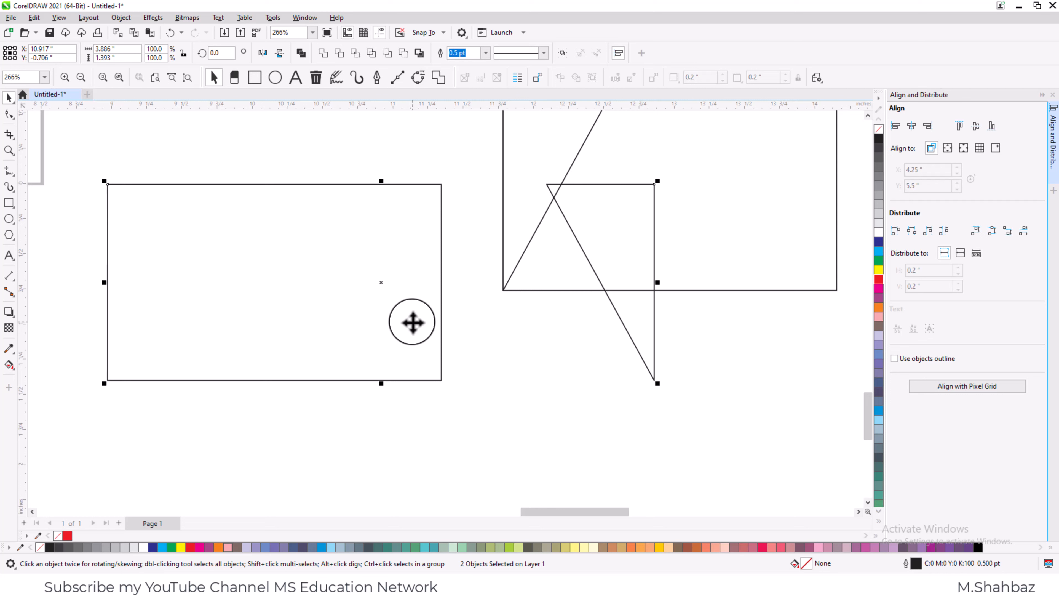
{"action": "key", "text": "r"}
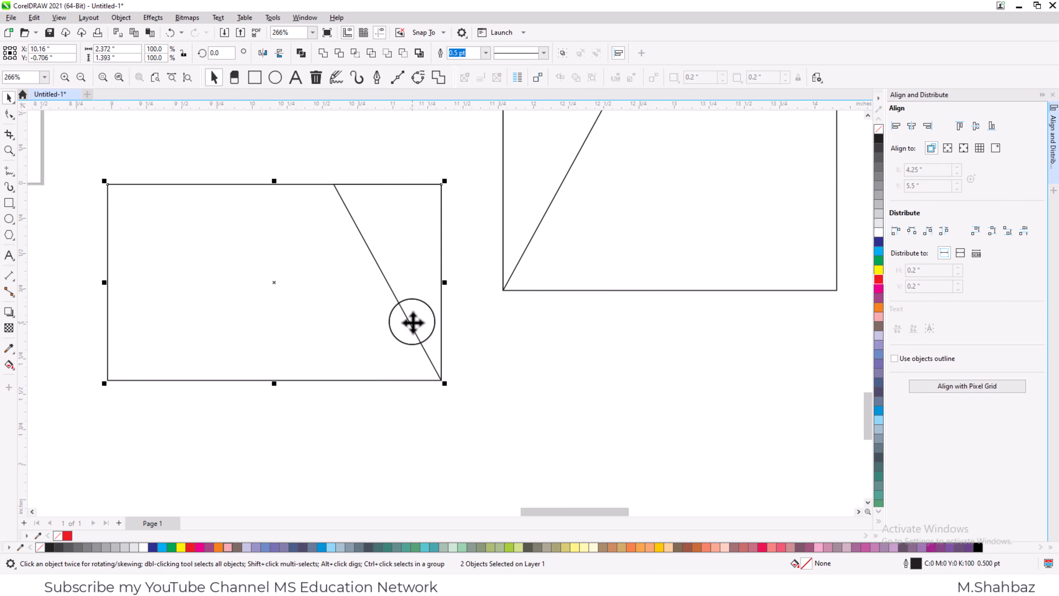
Step: Move the left rectangle and its mirrored triangle together beside the original pair, at about X 10.45 in, lining up their top edges
{"action": "left_click", "coordinate": [459, 259]}
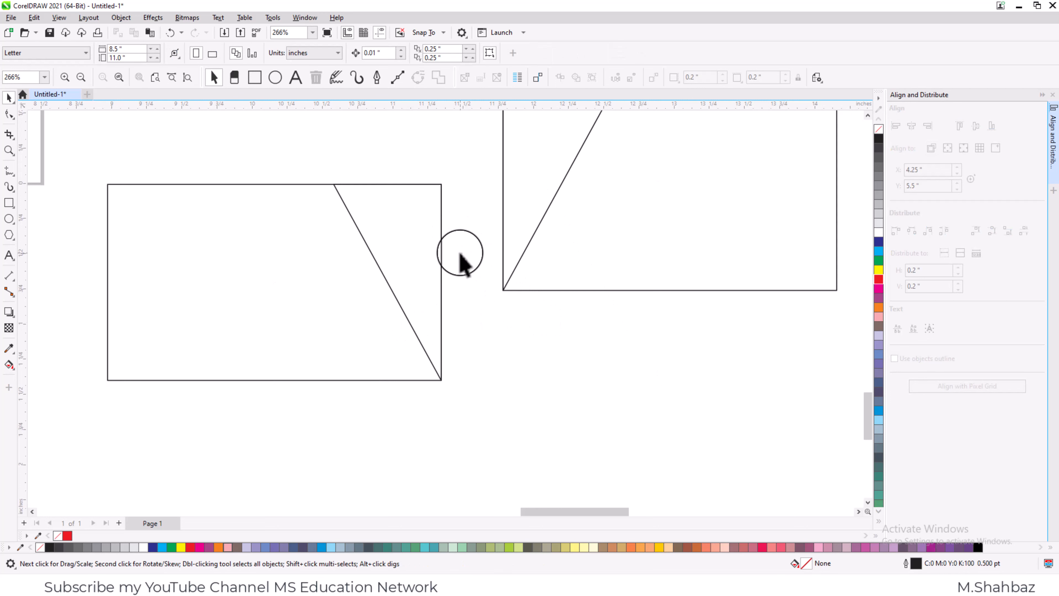
{"action": "left_click_drag", "start_coordinate": [362, 317], "coordinate": [369, 217]}
{"action": "scroll", "coordinate": [393, 302], "scroll_direction": "down", "scroll_amount": 1}
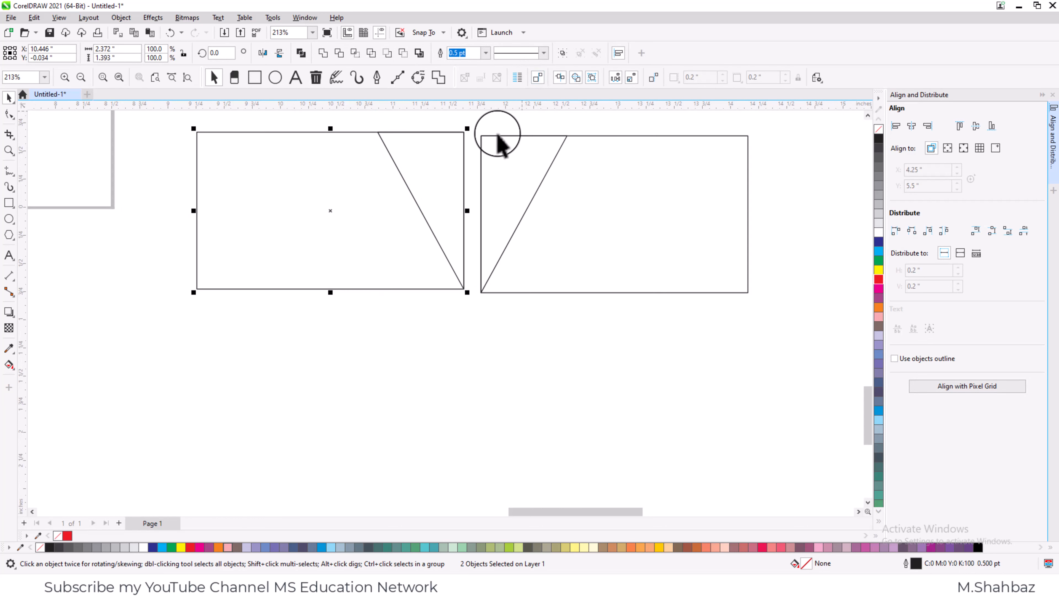
{"action": "mouse_move", "coordinate": [396, 178]}
{"action": "left_mouse_down"}
{"action": "mouse_move", "coordinate": [402, 190]}
{"action": "mouse_move", "coordinate": [400, 181]}
{"action": "left_mouse_up"}
{"action": "left_click", "coordinate": [385, 329]}
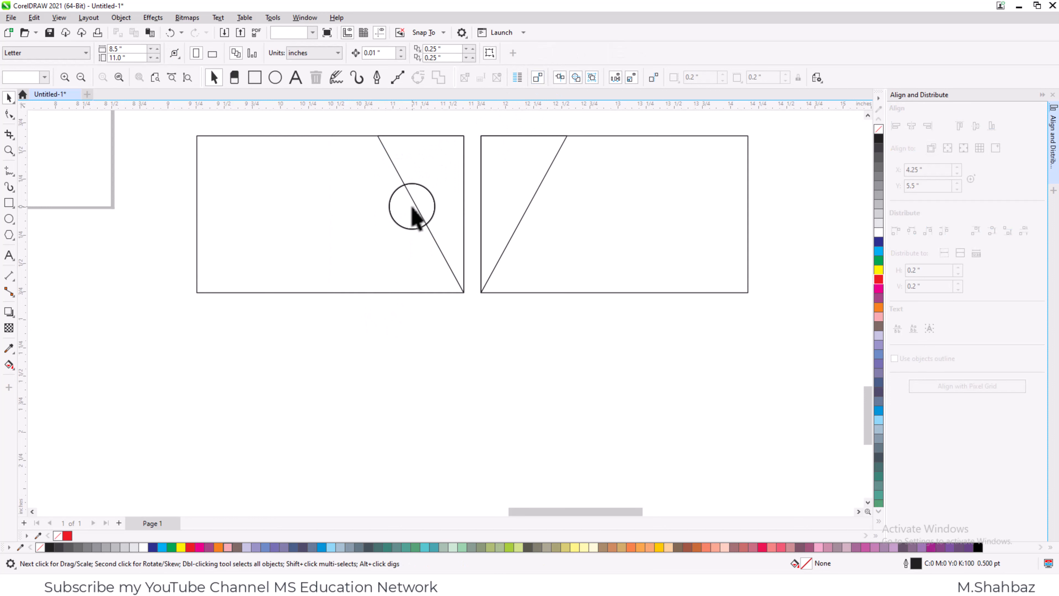
Step: Place a copy of the left rectangle directly below it, at about X 10.45 in, Y -1.58 in
{"action": "left_click", "coordinate": [410, 210]}
{"action": "left_click", "coordinate": [414, 194], "text": "shift"}
{"action": "left_click", "coordinate": [345, 276]}
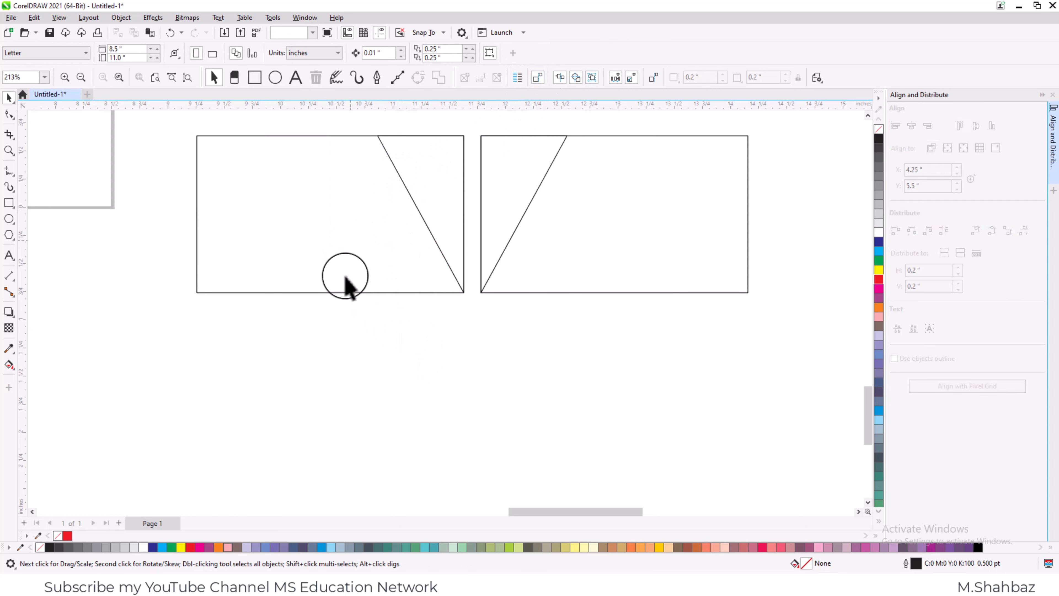
{"action": "left_click_drag", "start_coordinate": [345, 276], "coordinate": [349, 411]}
{"action": "right_click", "coordinate": [349, 411]}
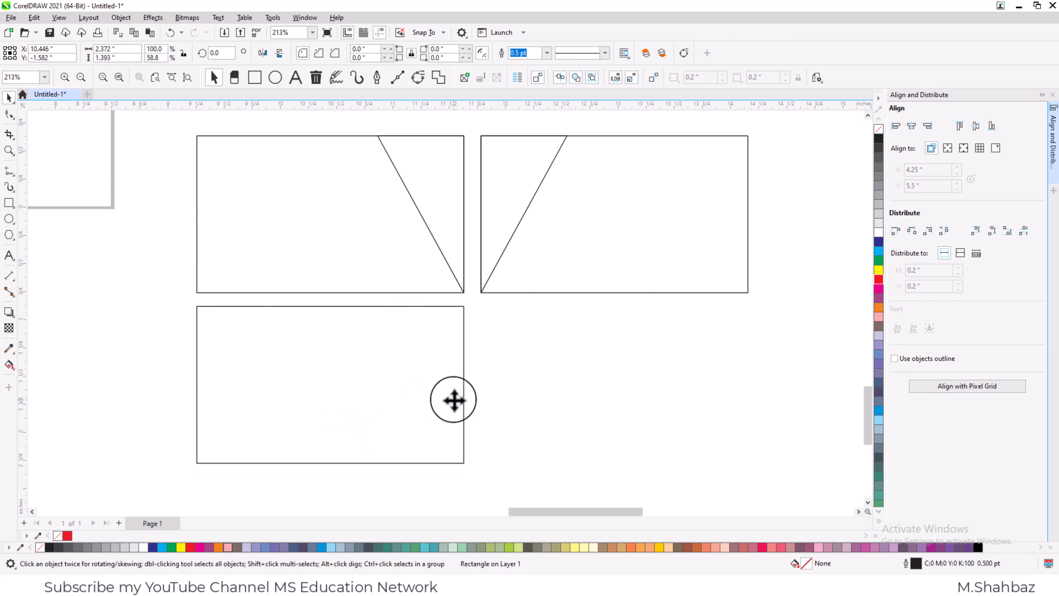
Step: Place a copy of the left triangle at about X 12.28 in, Y -1.71 in, and mirror it vertically and horizontally
{"action": "left_click", "coordinate": [451, 300]}
{"action": "left_click_drag", "start_coordinate": [433, 209], "coordinate": [548, 384]}
{"action": "right_click", "coordinate": [548, 384]}
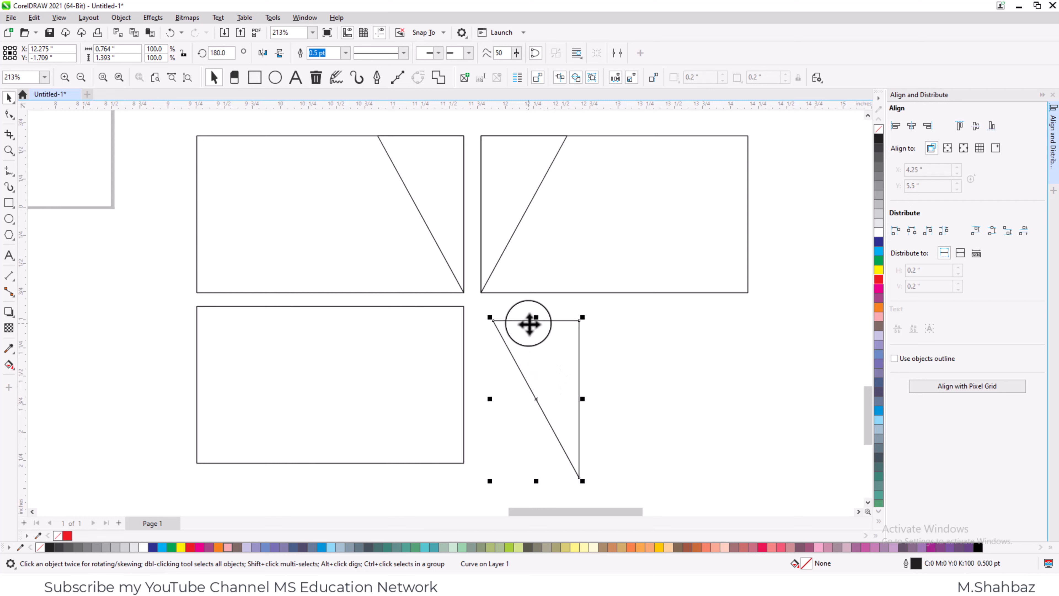
{"action": "left_click", "coordinate": [279, 53]}
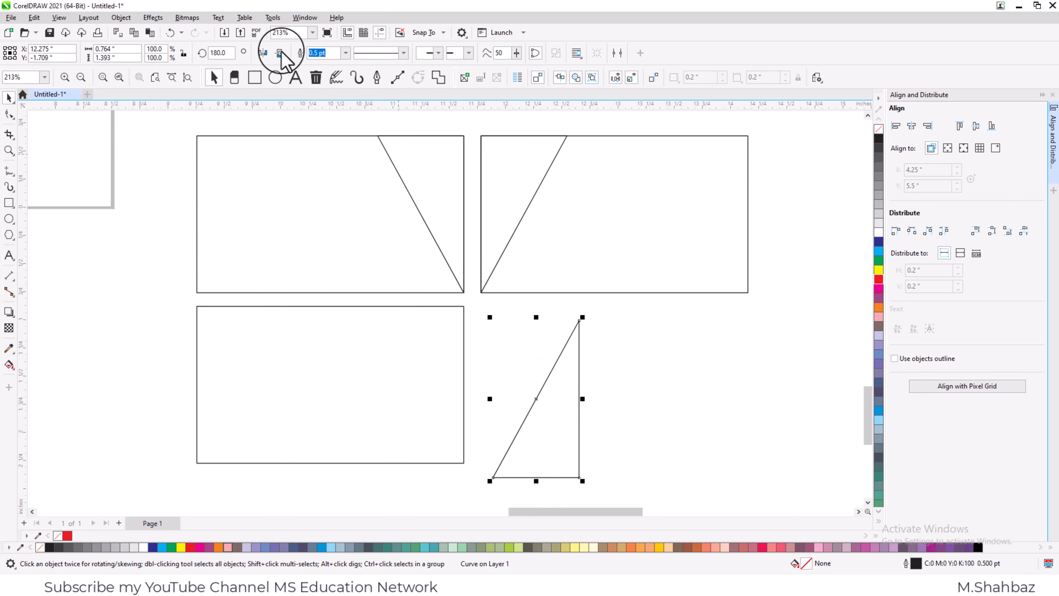
{"action": "left_click", "coordinate": [263, 53]}
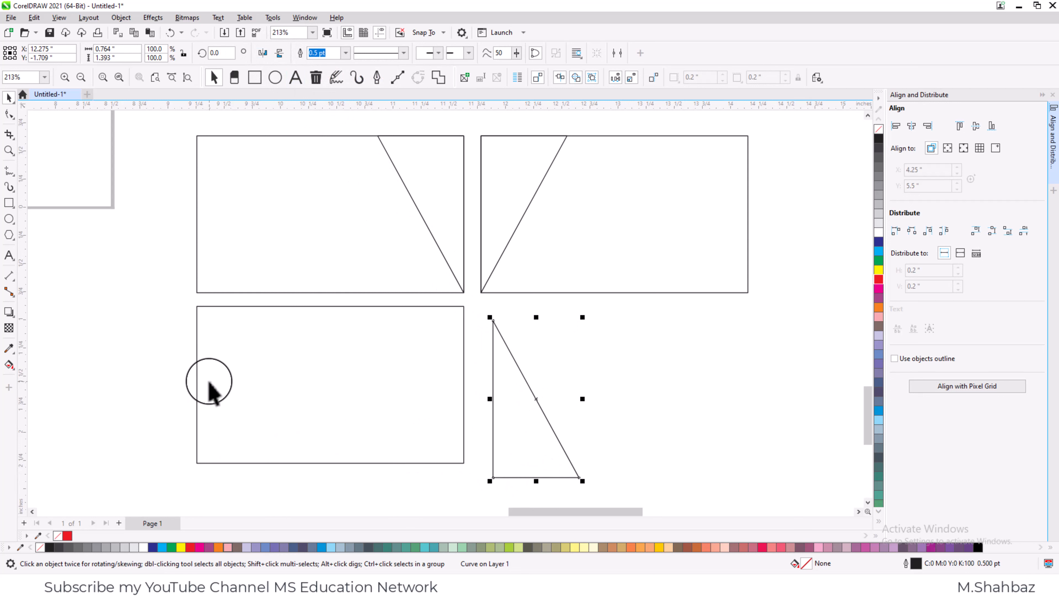
Step: Align the mirrored triangle copy to the bottom and left edges of the lower rectangle
{"action": "left_click", "coordinate": [293, 395], "text": "shift"}
{"action": "key", "text": "b"}
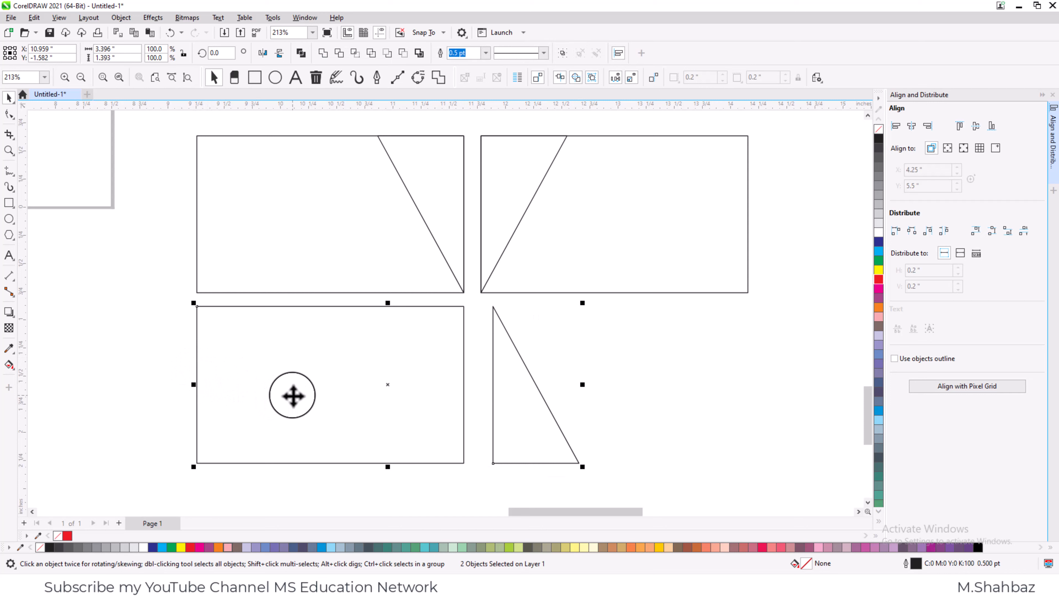
{"action": "key", "text": "l"}
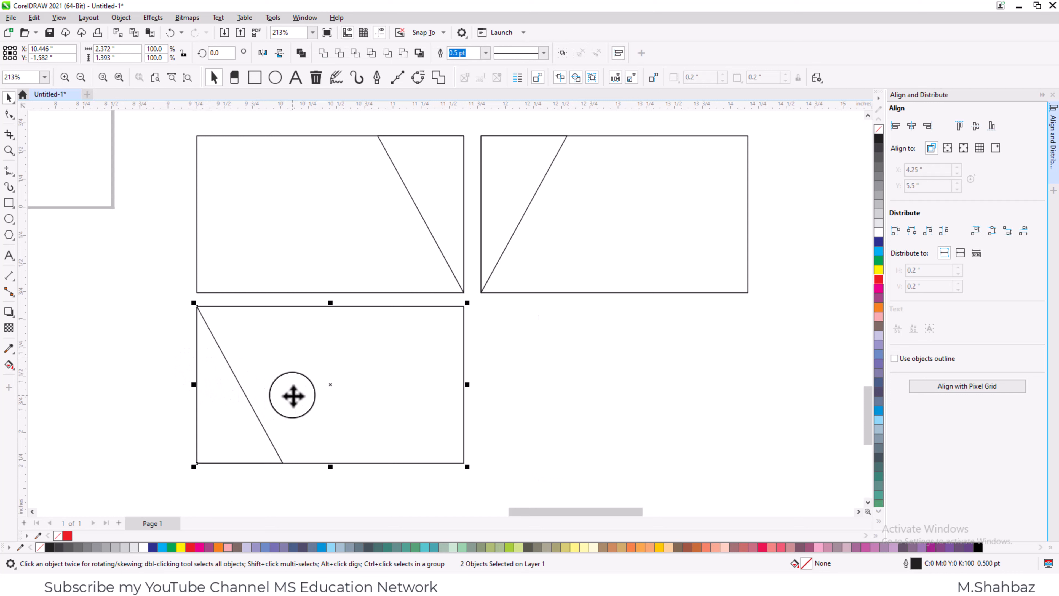
{"action": "left_click", "coordinate": [150, 367]}
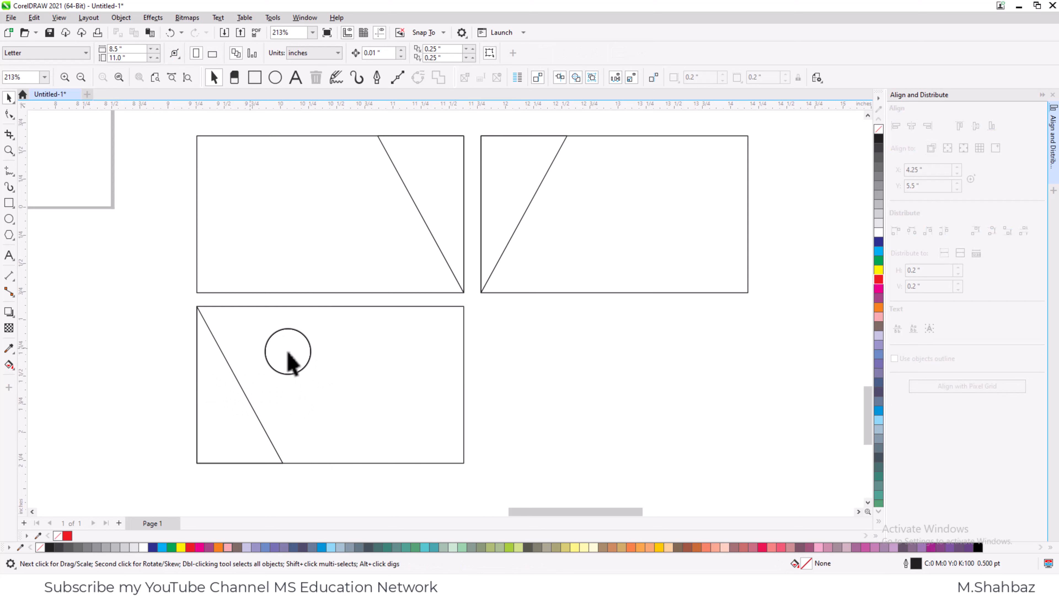
Step: Copy the lower rectangle to about X 12.97 in, Y -1.58 in, and its triangle to about X 12.80 in, Y -1.58 in
{"action": "left_click_drag", "start_coordinate": [313, 385], "coordinate": [574, 375]}
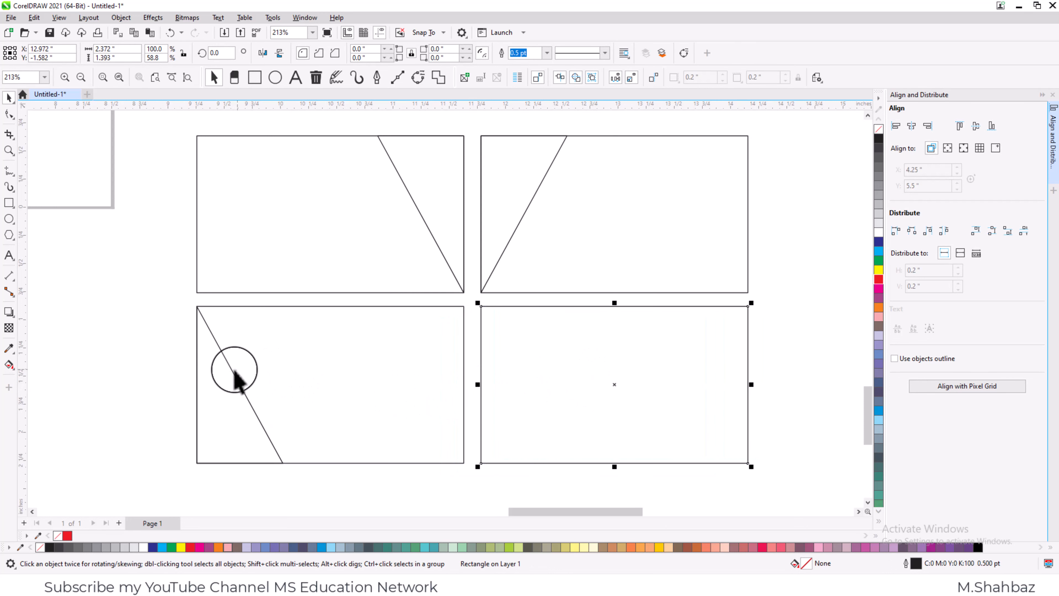
{"action": "left_click", "coordinate": [232, 386]}
{"action": "left_click", "coordinate": [225, 383]}
{"action": "left_click_drag", "start_coordinate": [223, 383], "coordinate": [578, 377]}
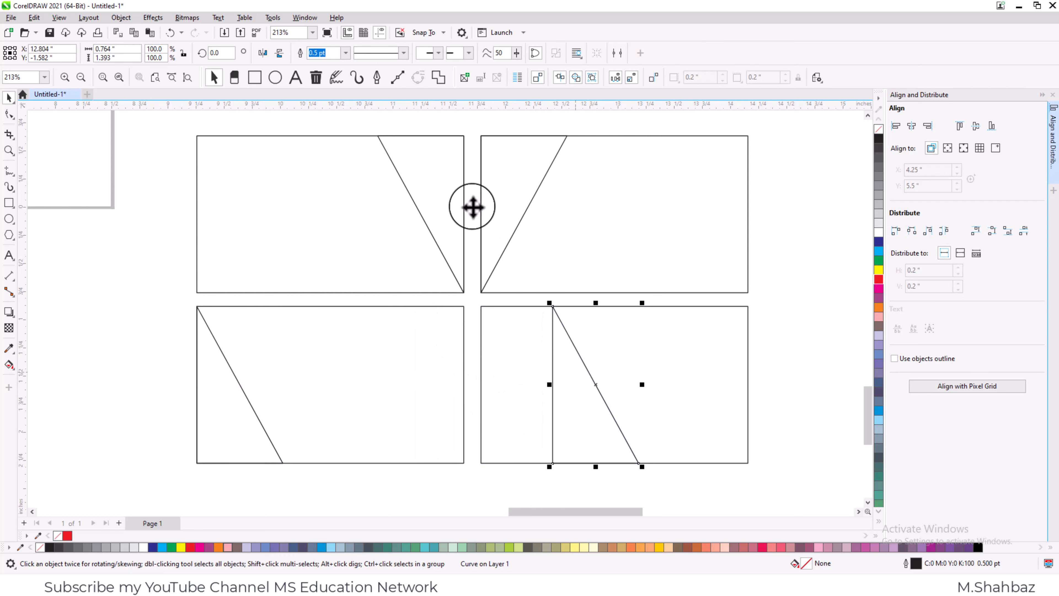
Step: Mirror the new triangle copy horizontally and align it to the right edge of the lower-right rectangle
{"action": "left_click", "coordinate": [265, 53]}
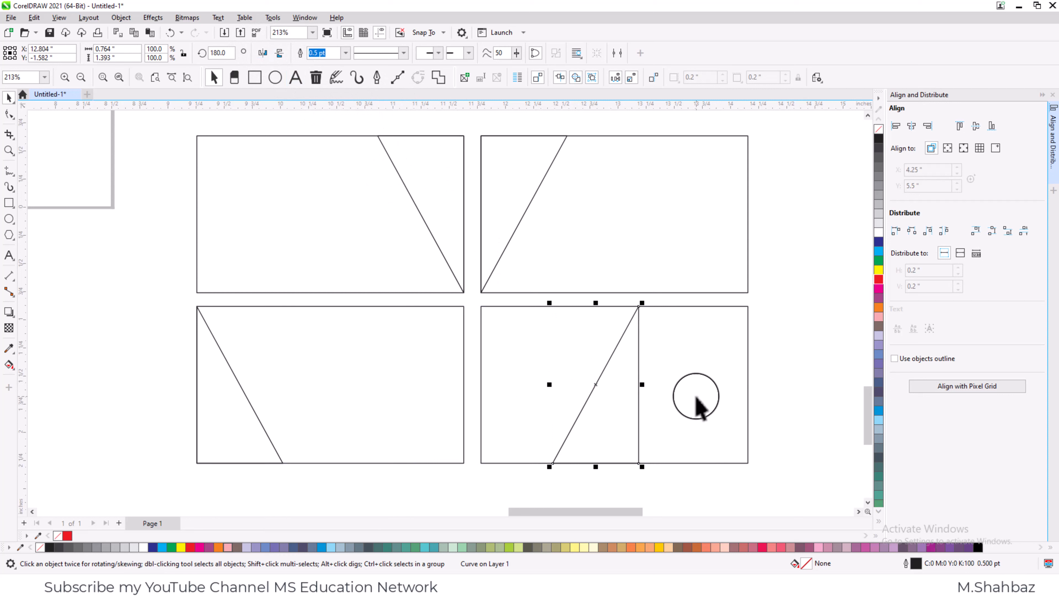
{"action": "left_click", "coordinate": [682, 394], "text": "shift"}
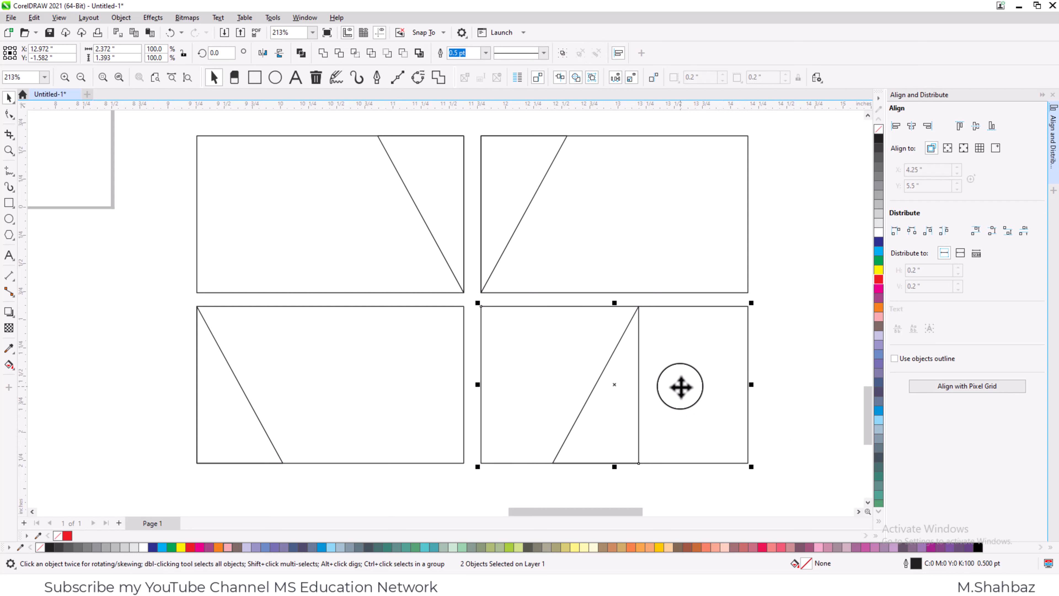
{"action": "key", "text": "r"}
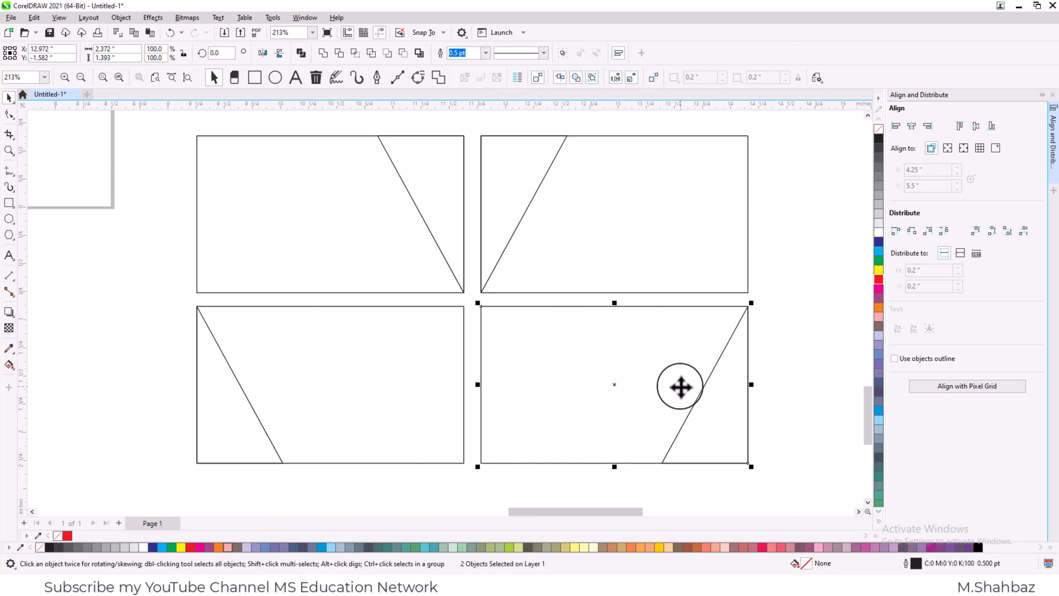
{"action": "left_click", "coordinate": [816, 435]}
Step: Place a copy of the middle square at about X 23.00 in, Y -4.29 in, and a second copy at about X 25.70 in, Y -5.63 in
{"action": "key", "text": "F4"}
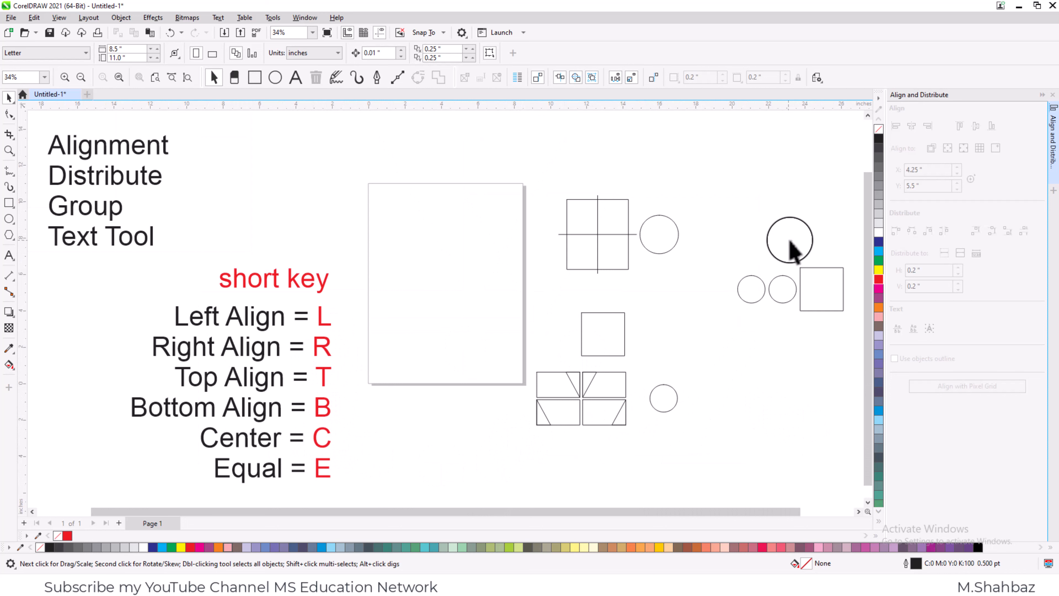
{"action": "left_click_drag", "start_coordinate": [587, 332], "coordinate": [768, 457]}
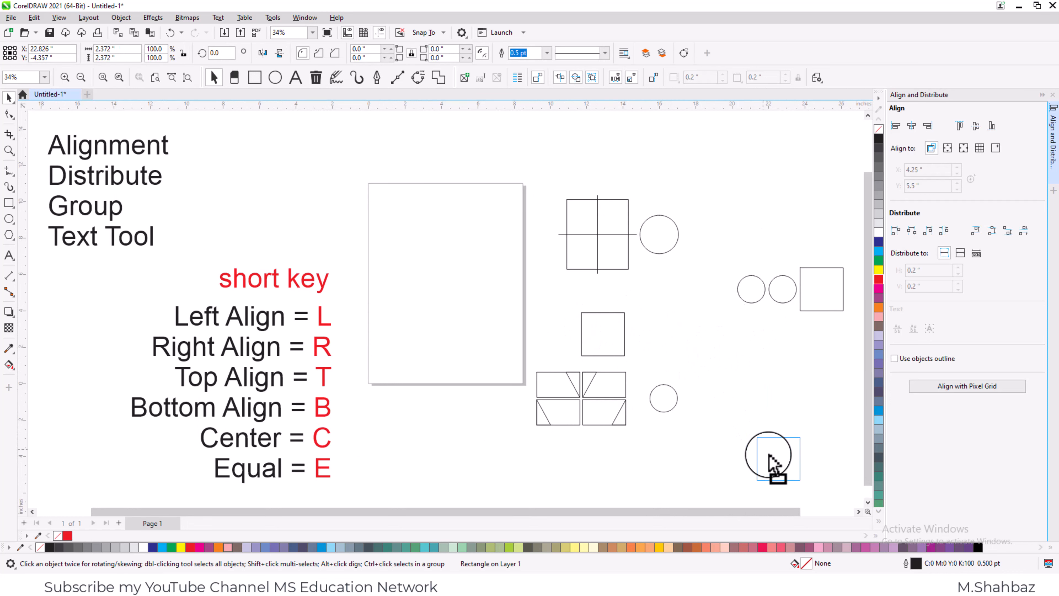
{"action": "key", "text": "z"}
{"action": "left_click_drag", "start_coordinate": [714, 432], "coordinate": [854, 501]}
{"action": "left_click_drag", "start_coordinate": [337, 259], "coordinate": [521, 353]}
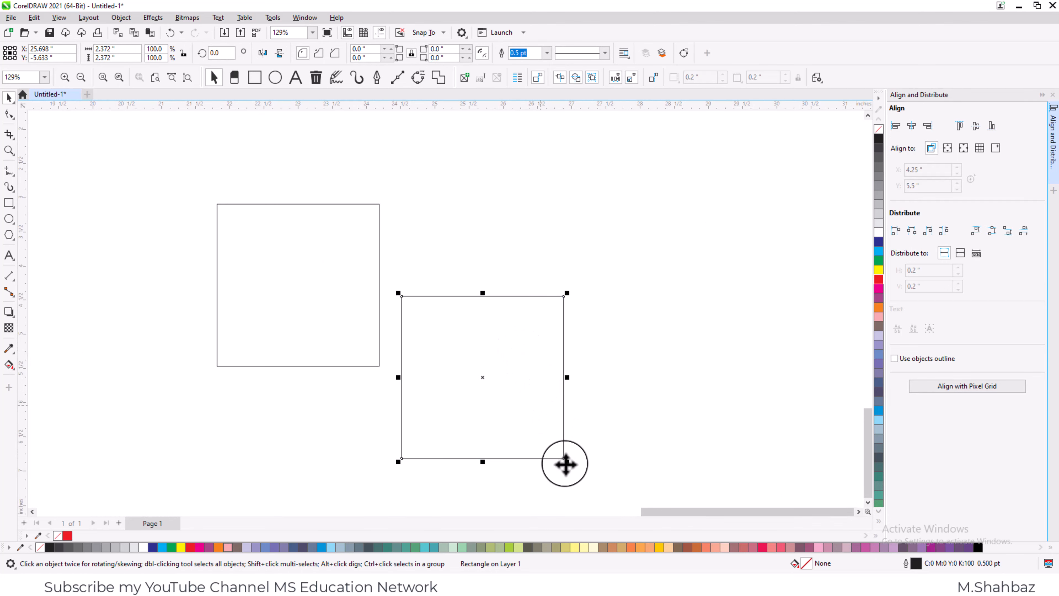
Step: Scale the second square down to about 1.40 in wide and high and shift it slightly down
{"action": "left_click_drag", "start_coordinate": [567, 461], "coordinate": [482, 395]}
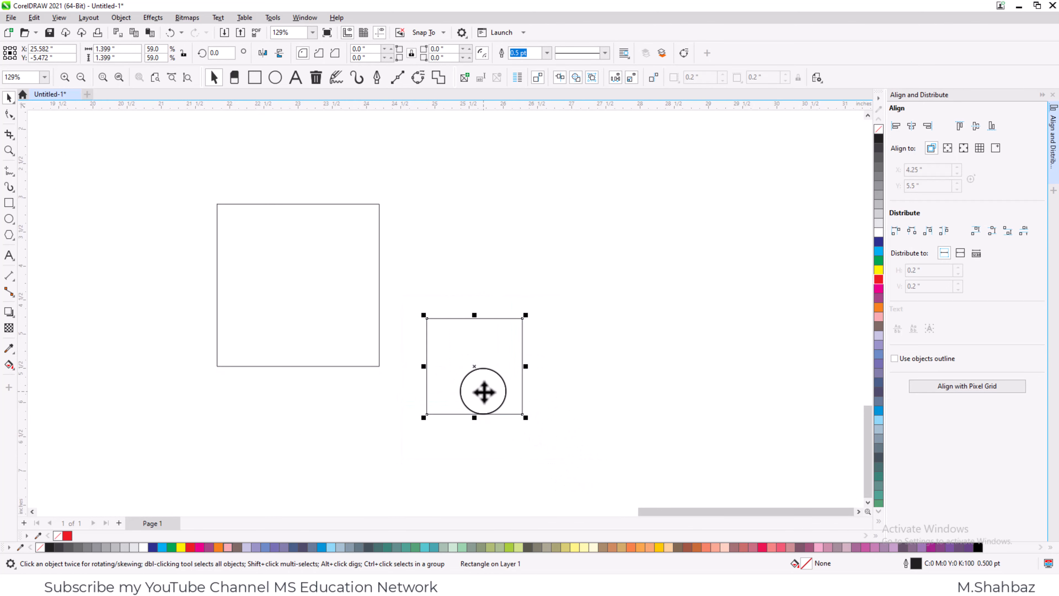
{"action": "left_click_drag", "start_coordinate": [484, 386], "coordinate": [470, 405]}
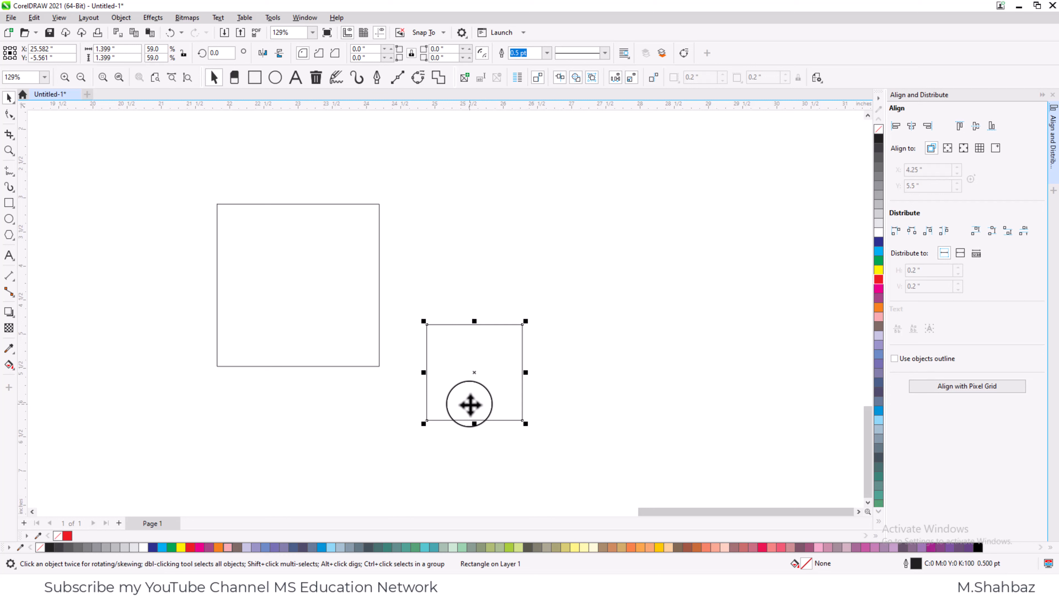
{"action": "left_click_drag", "start_coordinate": [470, 404], "coordinate": [469, 406]}
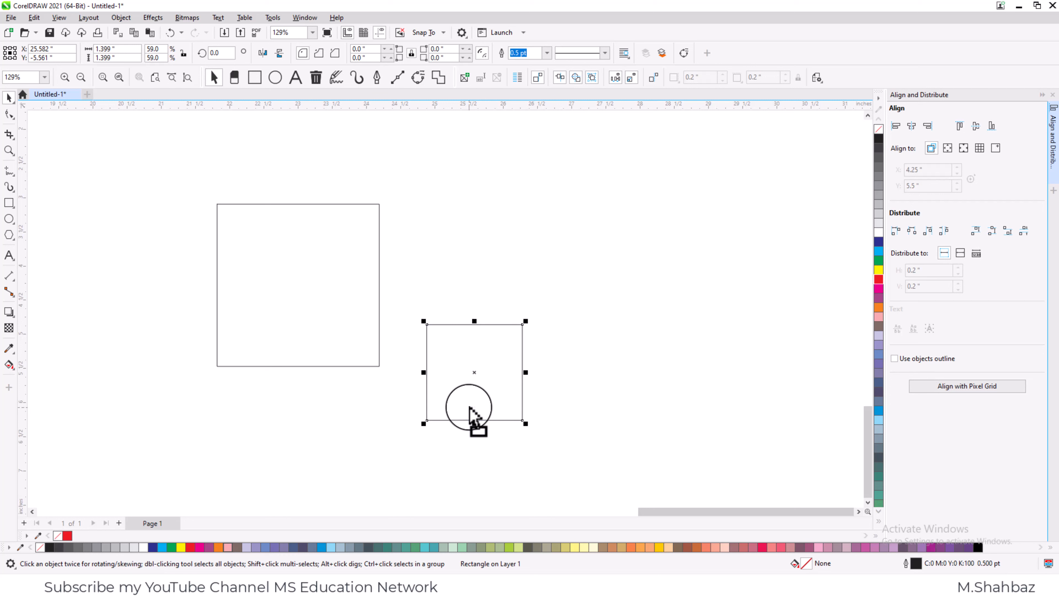
{"action": "left_click_drag", "start_coordinate": [459, 392], "coordinate": [457, 399]}
Step: Align the small square to the large square along their horizontal centre line
{"action": "left_click", "coordinate": [331, 366], "text": "shift"}
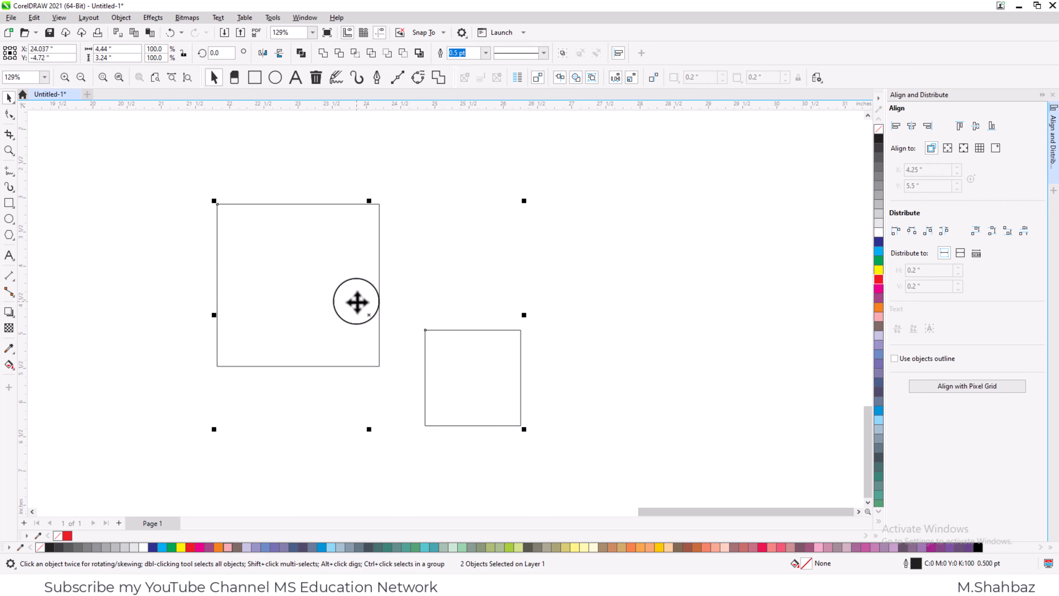
{"action": "key", "text": "e"}
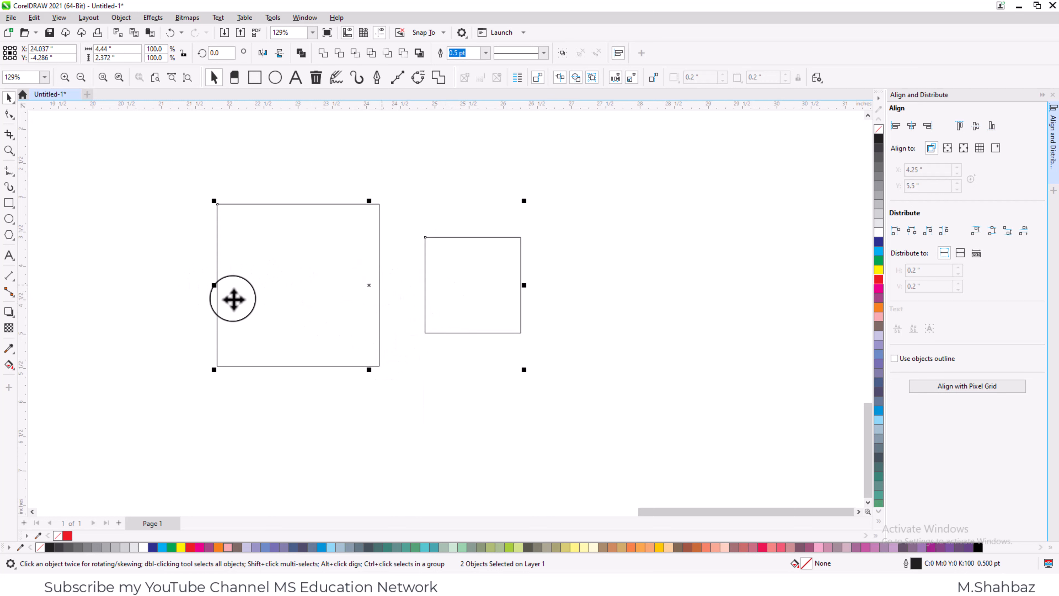
{"action": "left_click", "coordinate": [484, 378]}
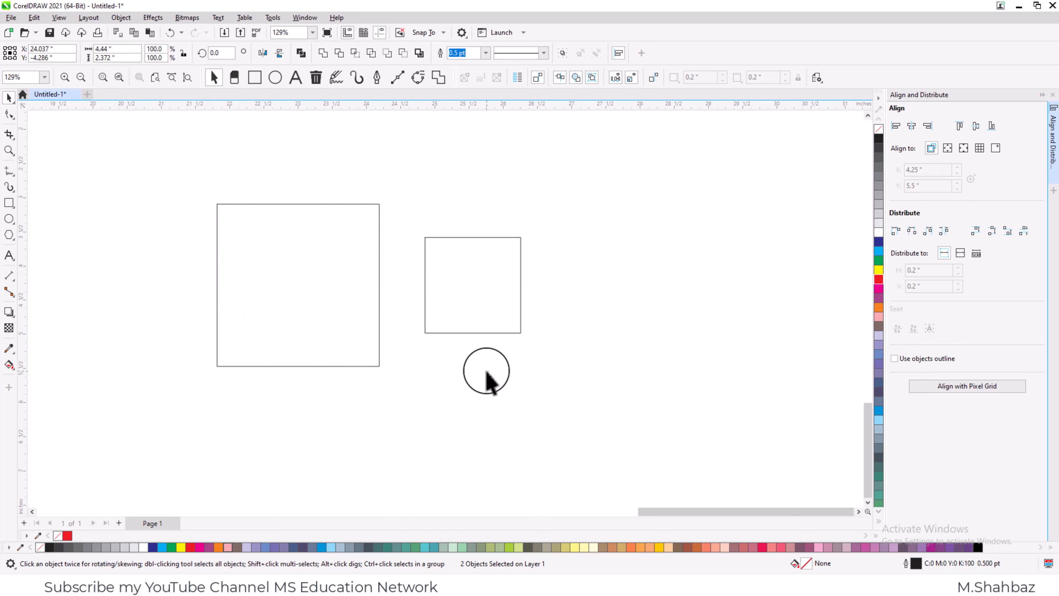
Step: Place a copy of the small square below it, at about X 25.79 in, Y -6.26 in
{"action": "left_click_drag", "start_coordinate": [453, 263], "coordinate": [469, 397]}
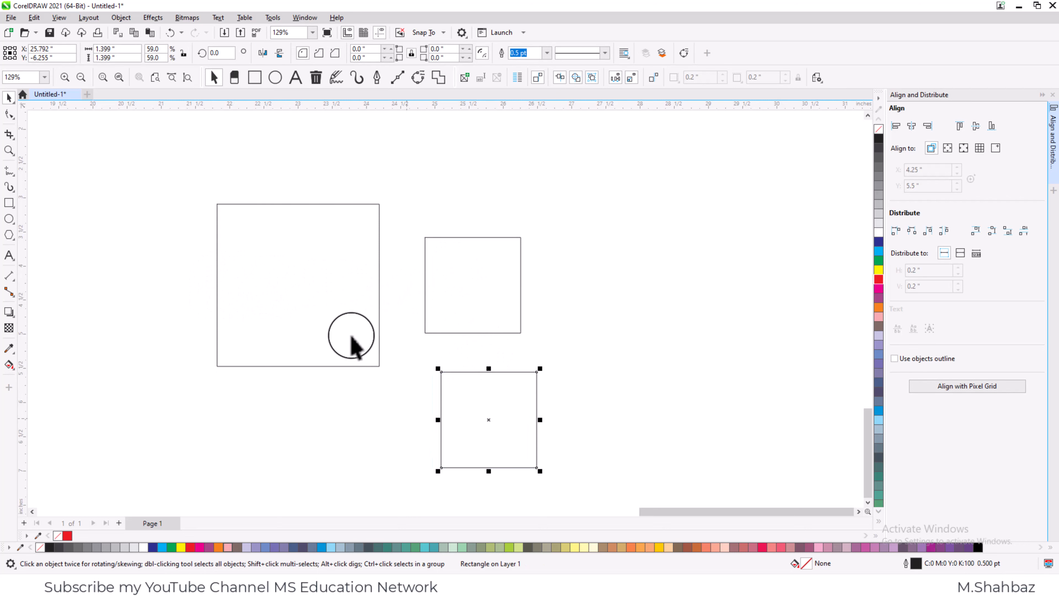
{"action": "left_click", "coordinate": [312, 306], "text": "shift"}
{"action": "left_click", "coordinate": [400, 433]}
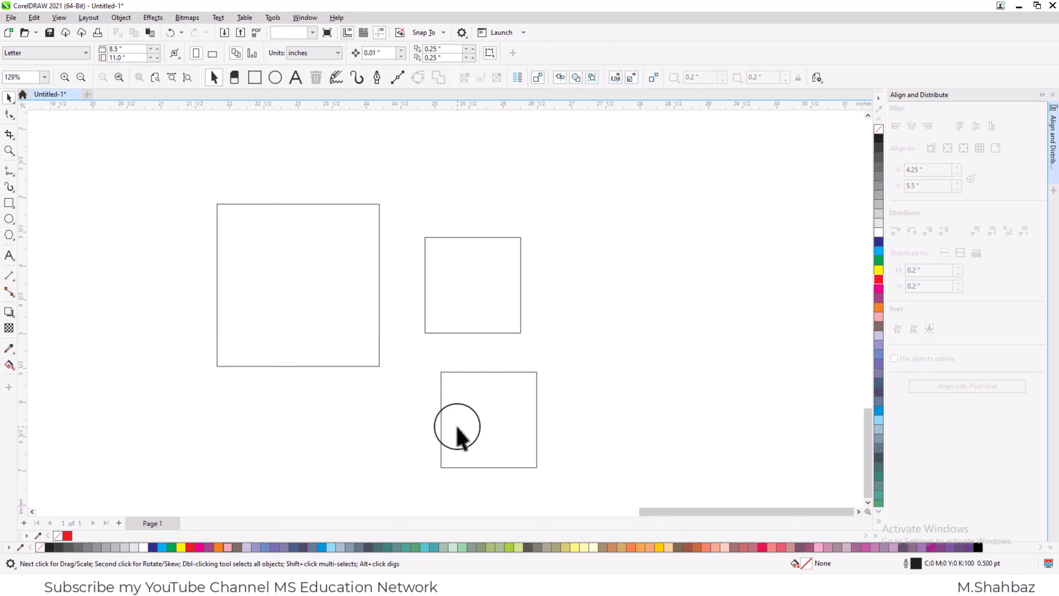
Step: Centre the lower small square inside the large square, both horizontally and vertically
{"action": "left_click", "coordinate": [457, 426]}
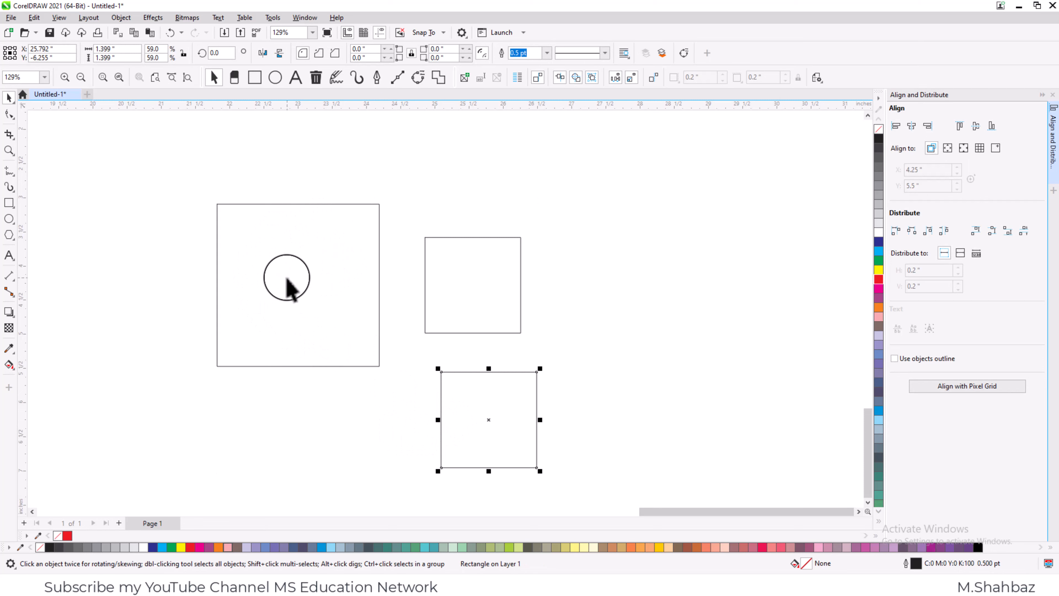
{"action": "left_click", "coordinate": [303, 298], "text": "shift"}
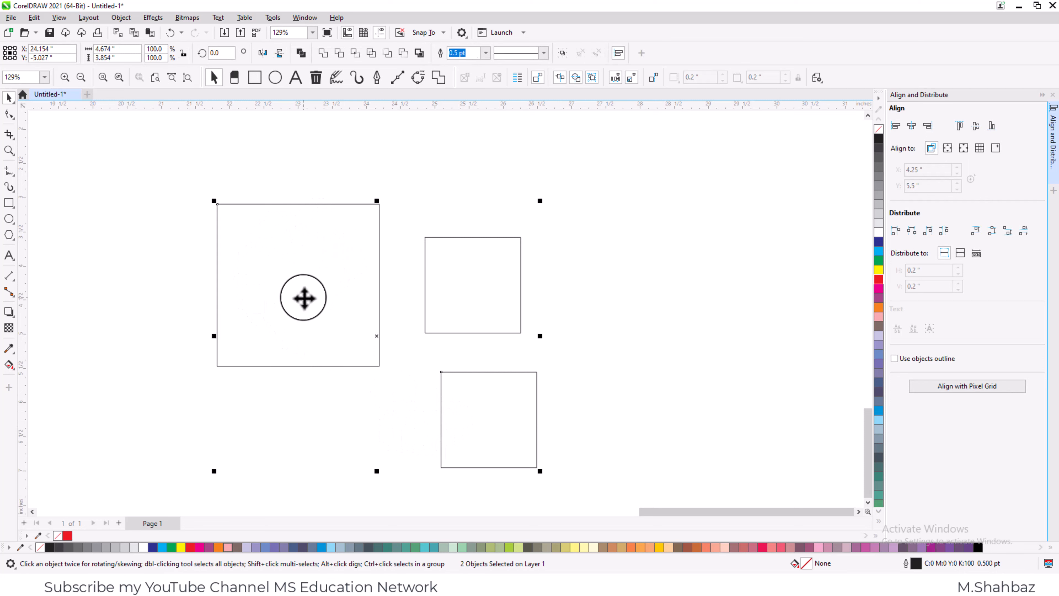
{"action": "key", "text": "c"}
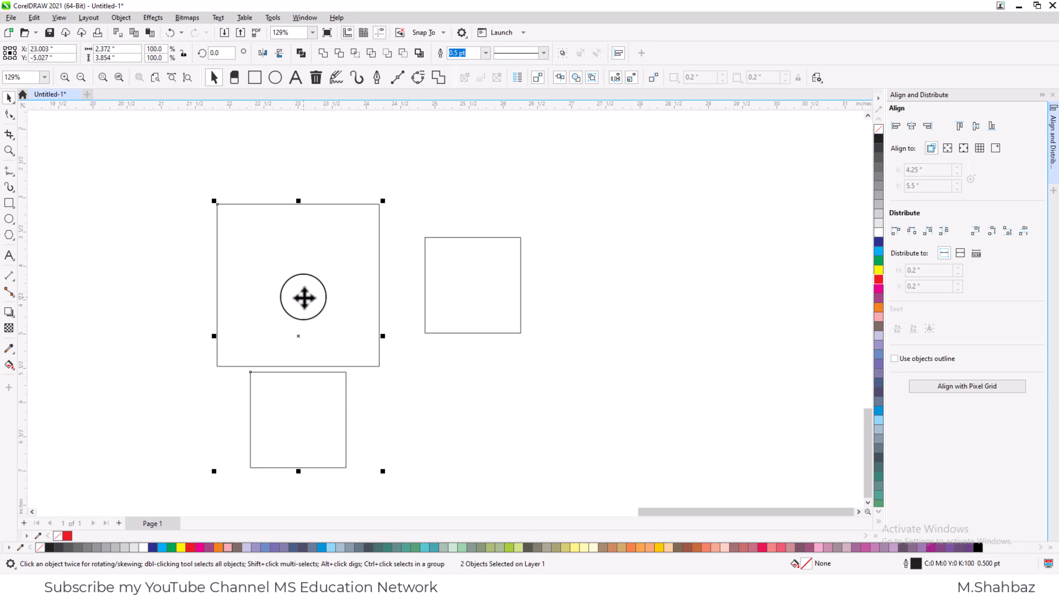
{"action": "key", "text": "e"}
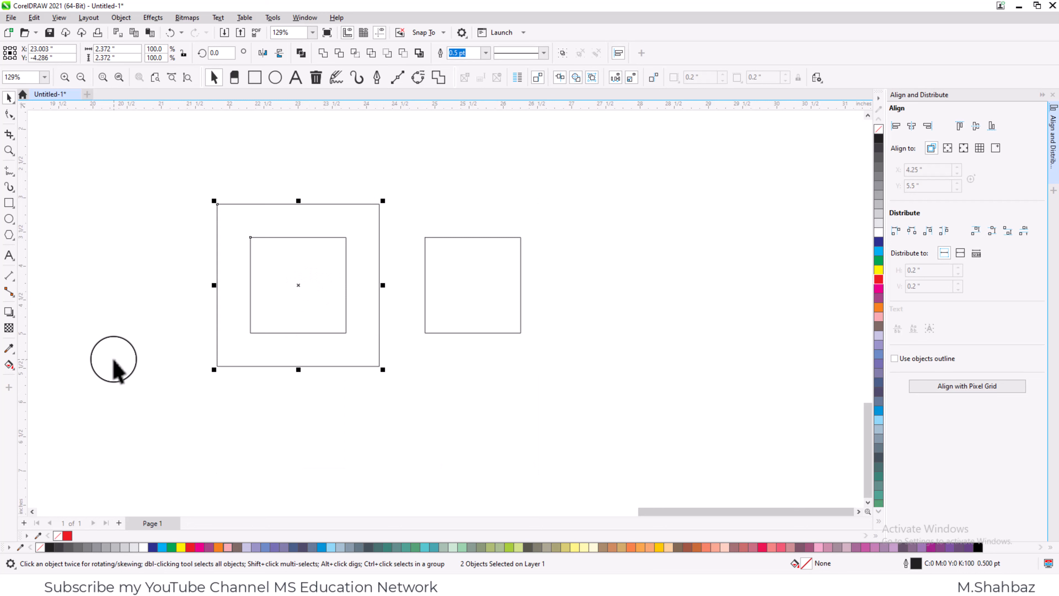
{"action": "left_click", "coordinate": [107, 365]}
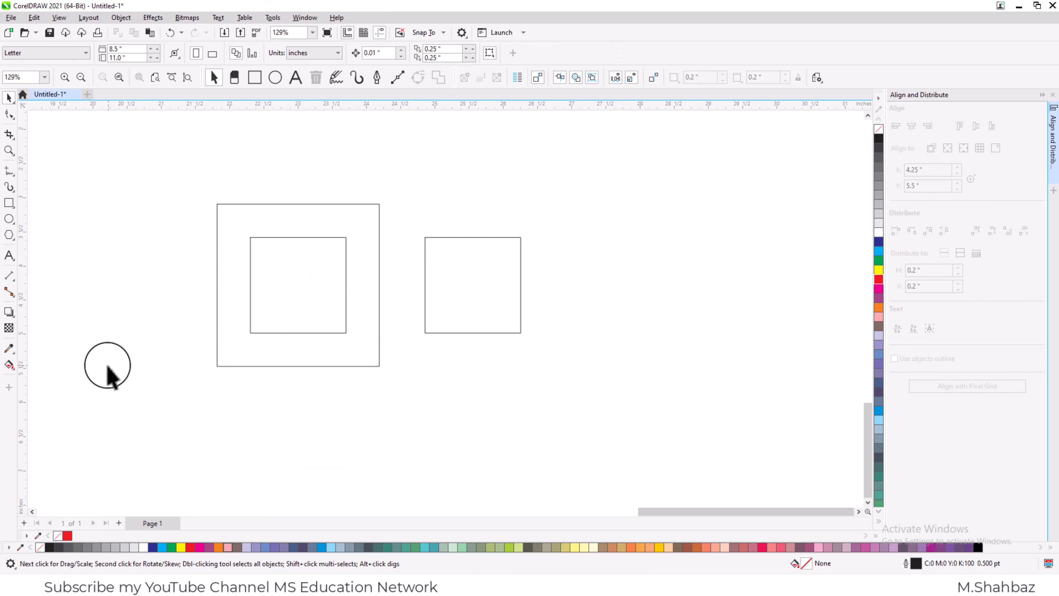
Step: Draw a five-pointed star about 1.55 by 1.48 in beside the small square, and move the inner square out of the large square to below the star
{"action": "left_click", "coordinate": [9, 237]}
{"action": "left_click", "coordinate": [32, 246]}
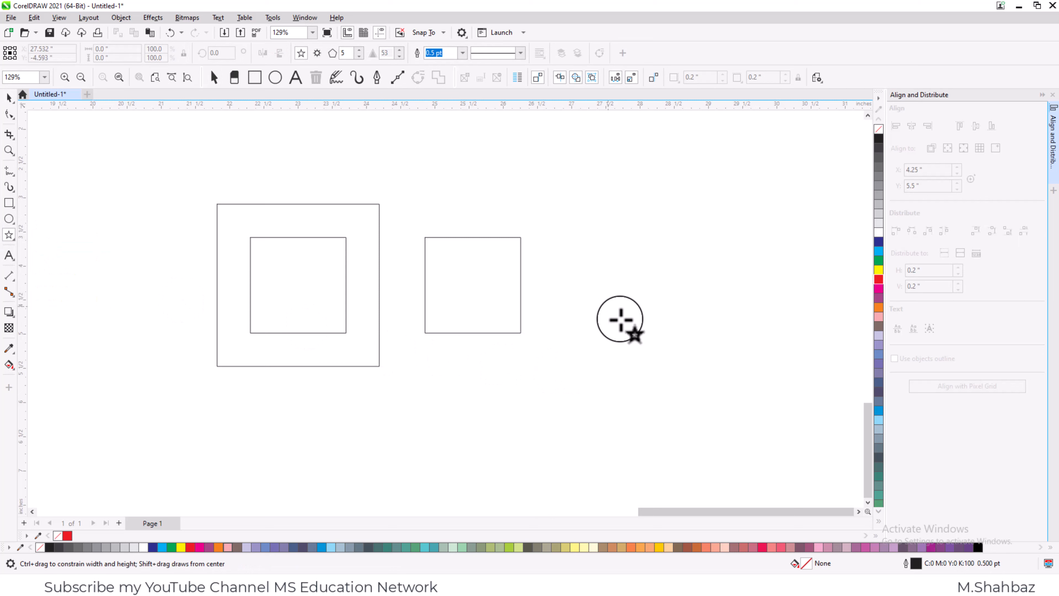
{"action": "left_click_drag", "start_coordinate": [554, 251], "coordinate": [659, 351]}
{"action": "key", "text": "space"}
{"action": "left_click_drag", "start_coordinate": [307, 293], "coordinate": [656, 441]}
Step: Centre the star inside the large square, both horizontally and vertically
{"action": "left_click", "coordinate": [589, 314]}
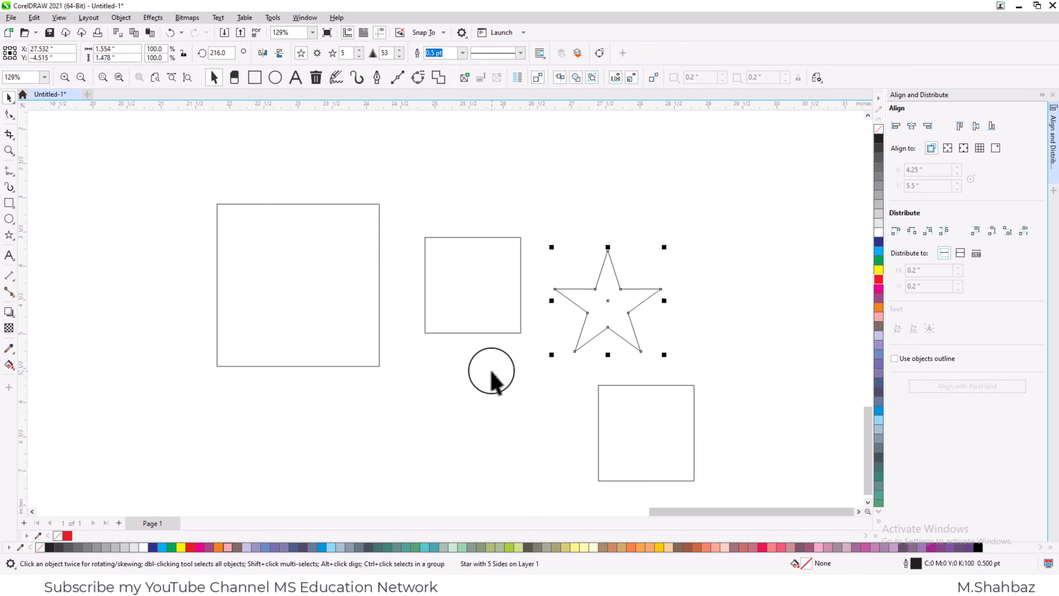
{"action": "left_click", "coordinate": [256, 267], "text": "shift"}
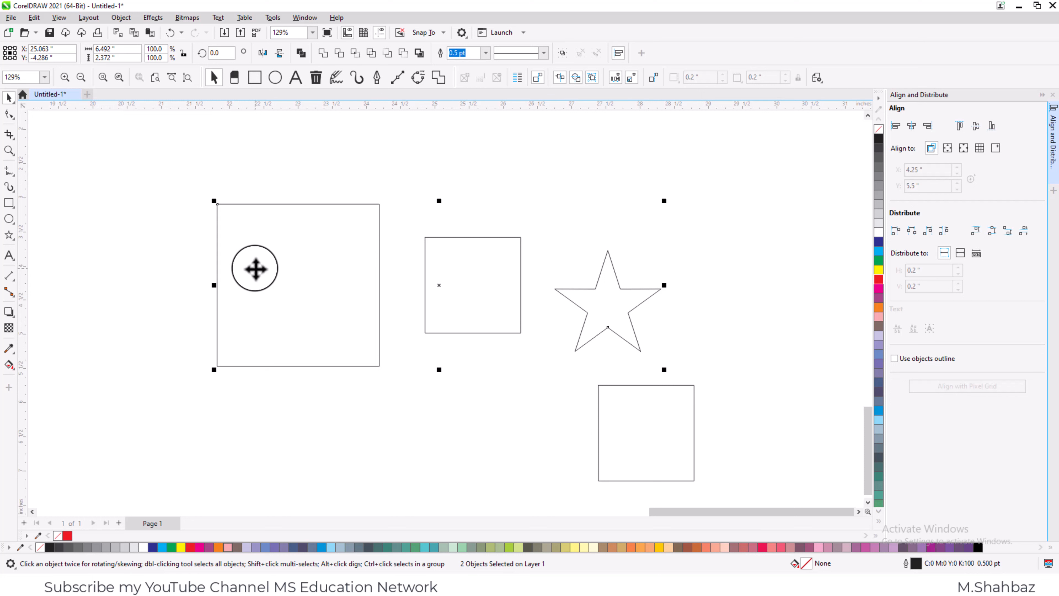
{"action": "key", "text": "c"}
{"action": "key", "text": "e"}
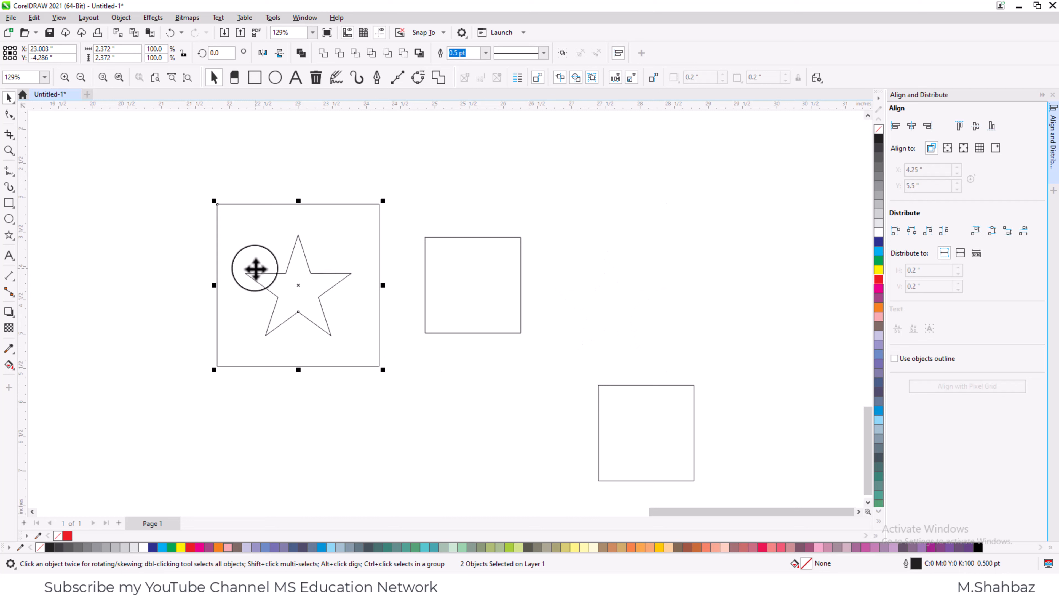
{"action": "left_click", "coordinate": [154, 265]}
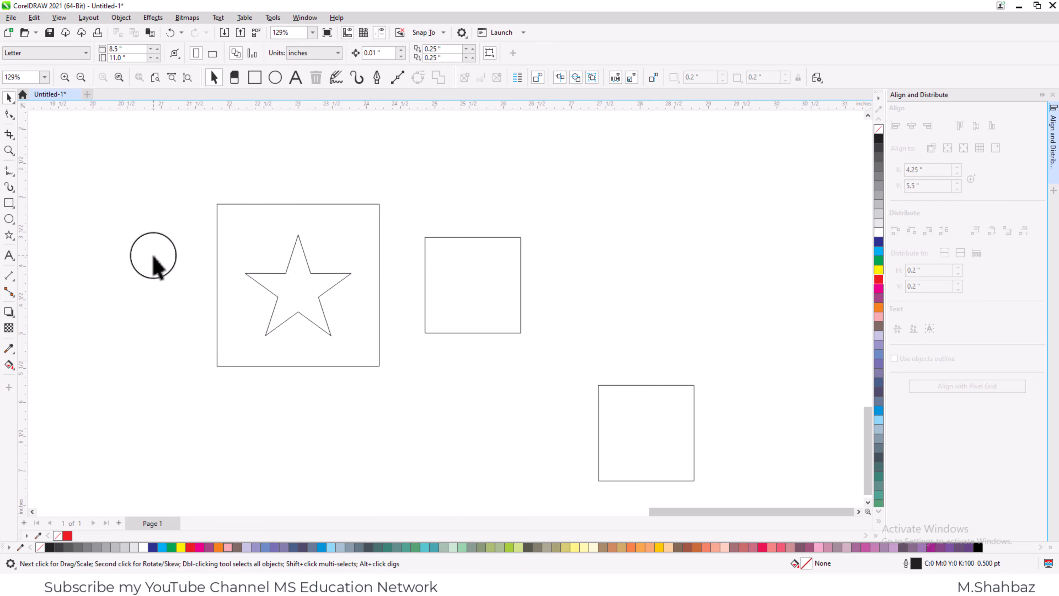
Step: Fill the large square with green and the star inside it with white
{"action": "left_click", "coordinate": [219, 246]}
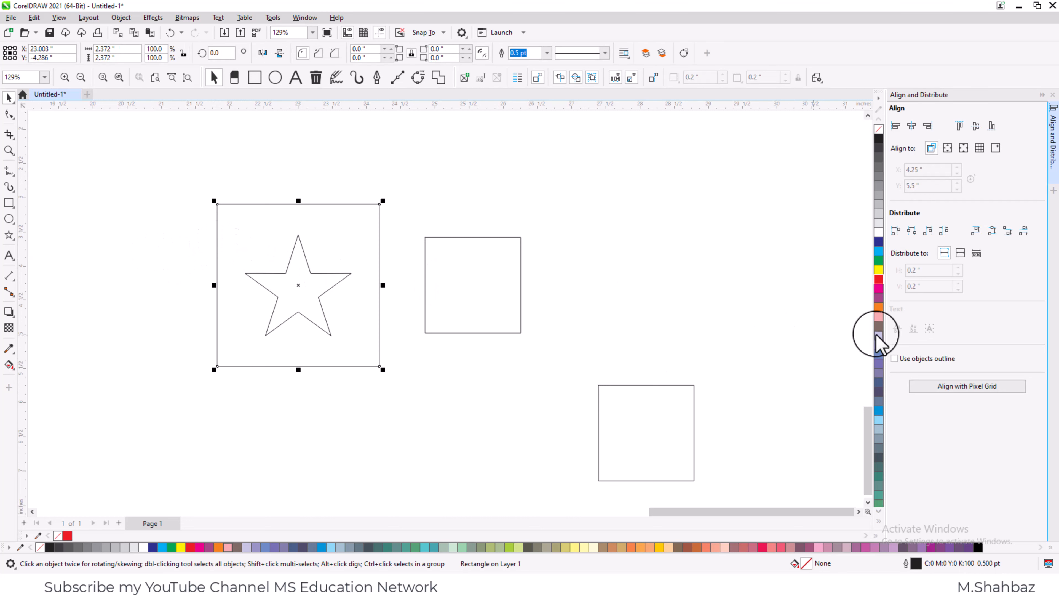
{"action": "left_click", "coordinate": [877, 263]}
{"action": "left_click", "coordinate": [350, 276]}
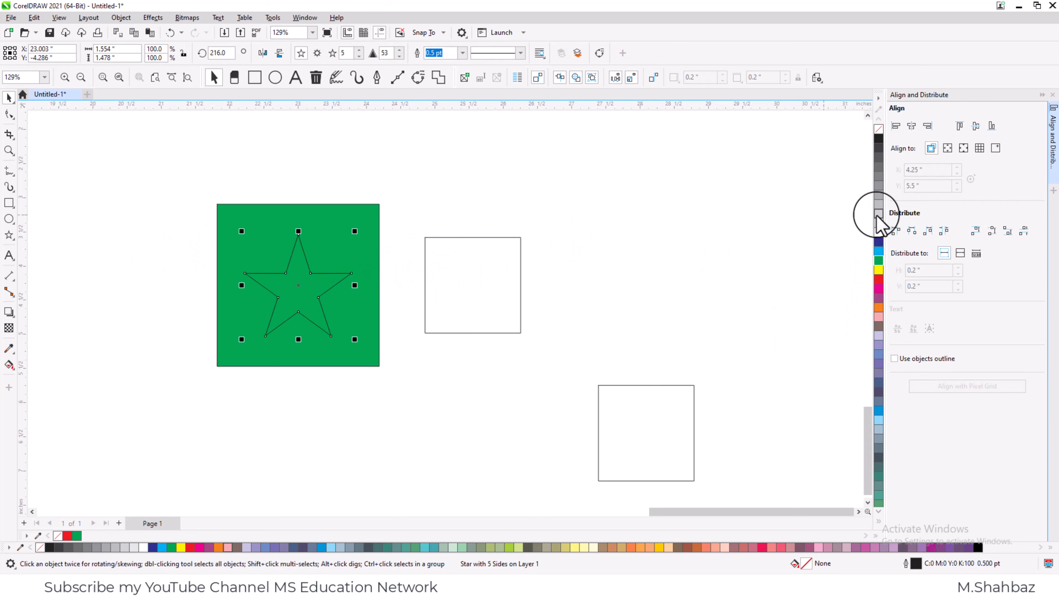
{"action": "left_click", "coordinate": [878, 231]}
Step: Delete the two small squares beside the green square
{"action": "left_click", "coordinate": [461, 288]}
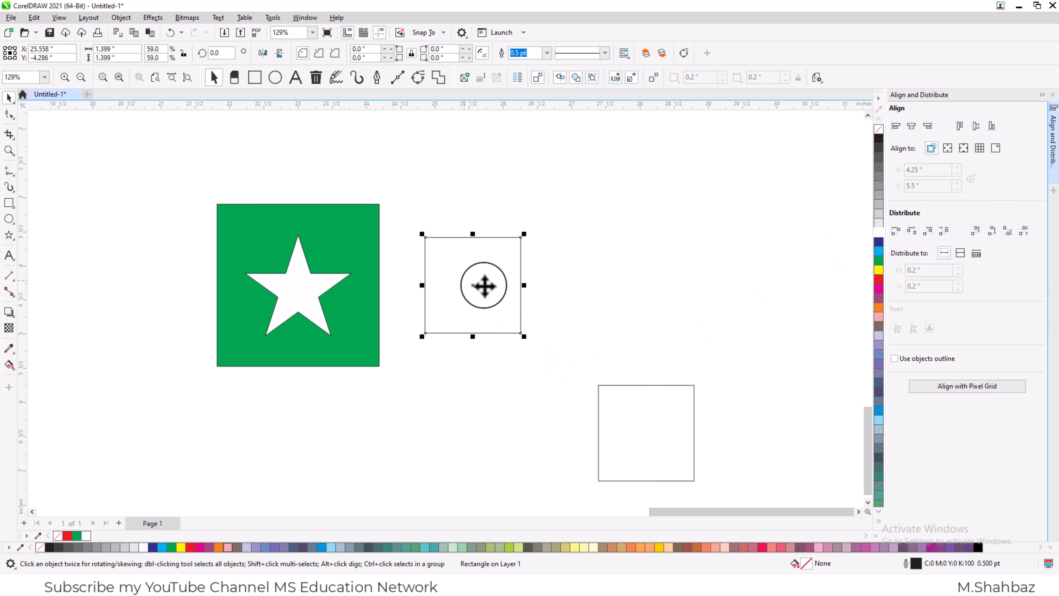
{"action": "key", "text": "Delete"}
{"action": "left_click", "coordinate": [654, 455]}
{"action": "key", "text": "Delete"}
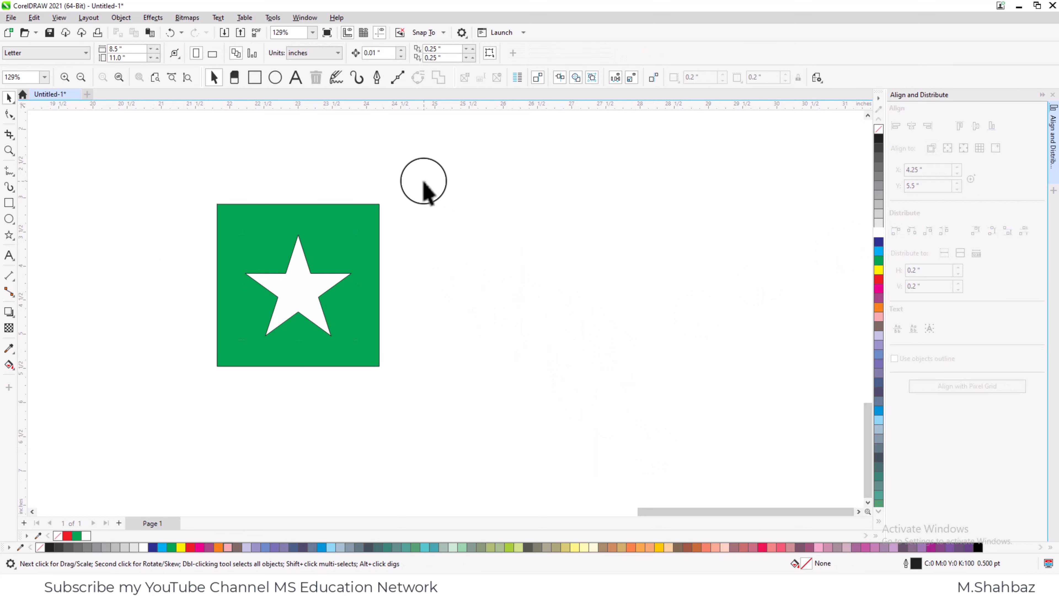
Step: Move the green square and its star together beside the page, to about X 10.03 in, Y 2.81 in
{"action": "left_click_drag", "start_coordinate": [423, 182], "coordinate": [135, 415]}
{"action": "key", "text": "F4"}
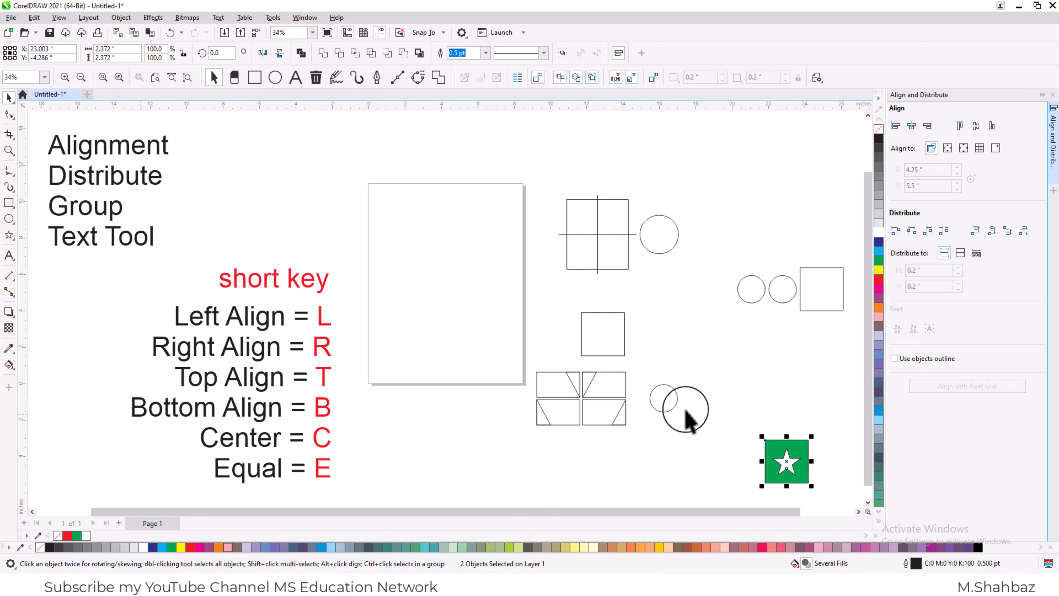
{"action": "left_click_drag", "start_coordinate": [803, 481], "coordinate": [559, 338]}
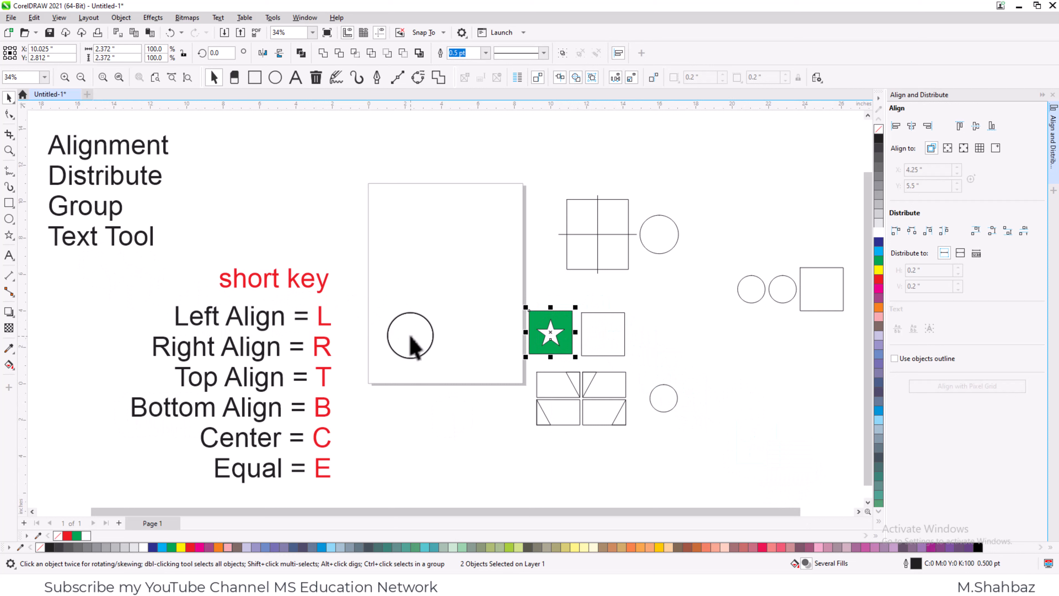
{"action": "left_click", "coordinate": [474, 355]}
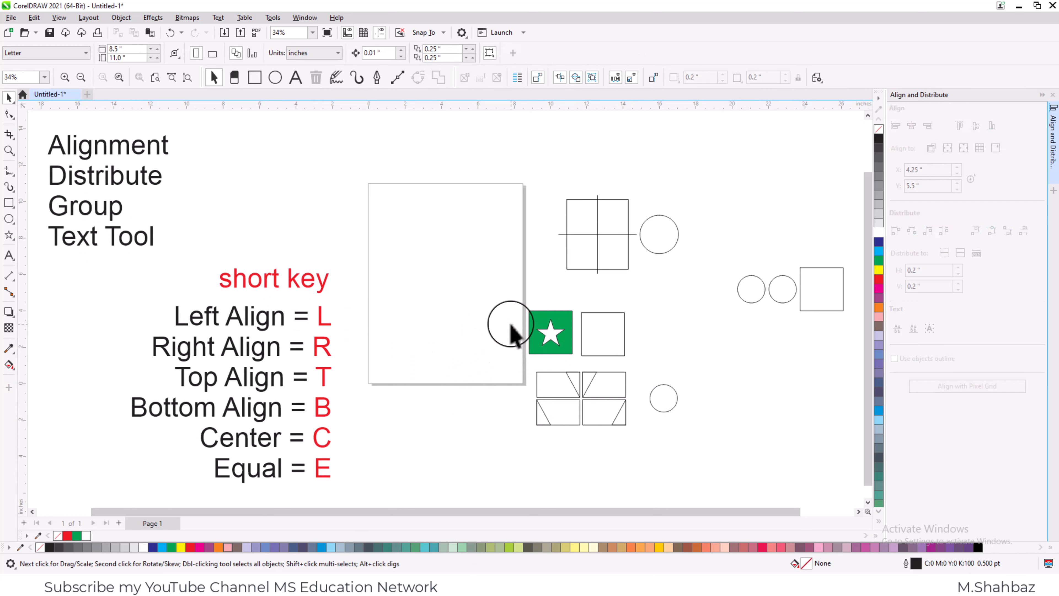
Step: Move the star alone out of the green square onto the page, and undo that move
{"action": "left_click_drag", "start_coordinate": [505, 302], "coordinate": [451, 287]}
{"action": "left_click", "coordinate": [507, 332]}
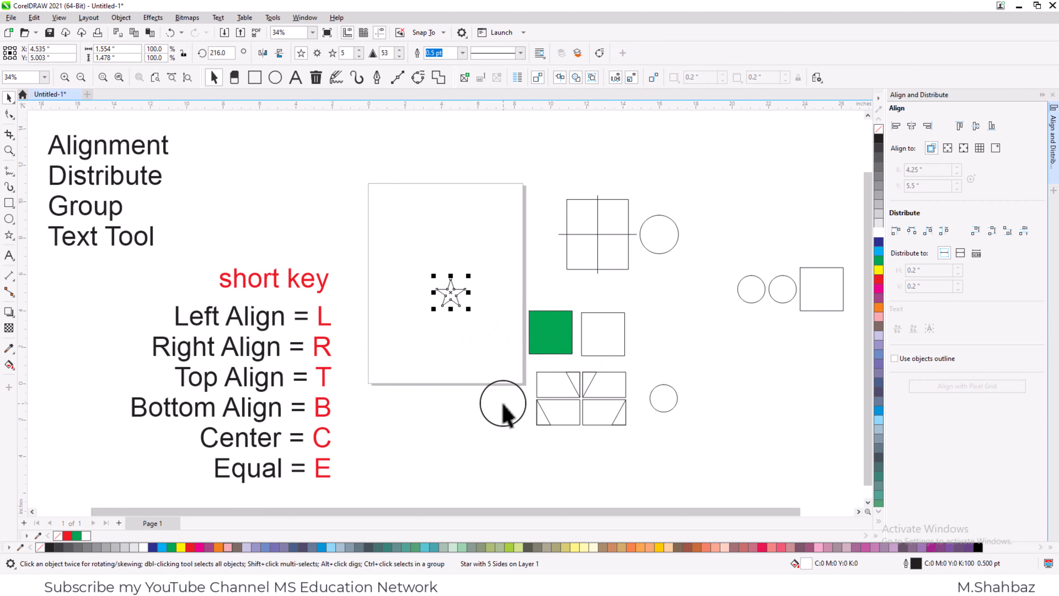
{"action": "key", "text": "ctrl+z"}
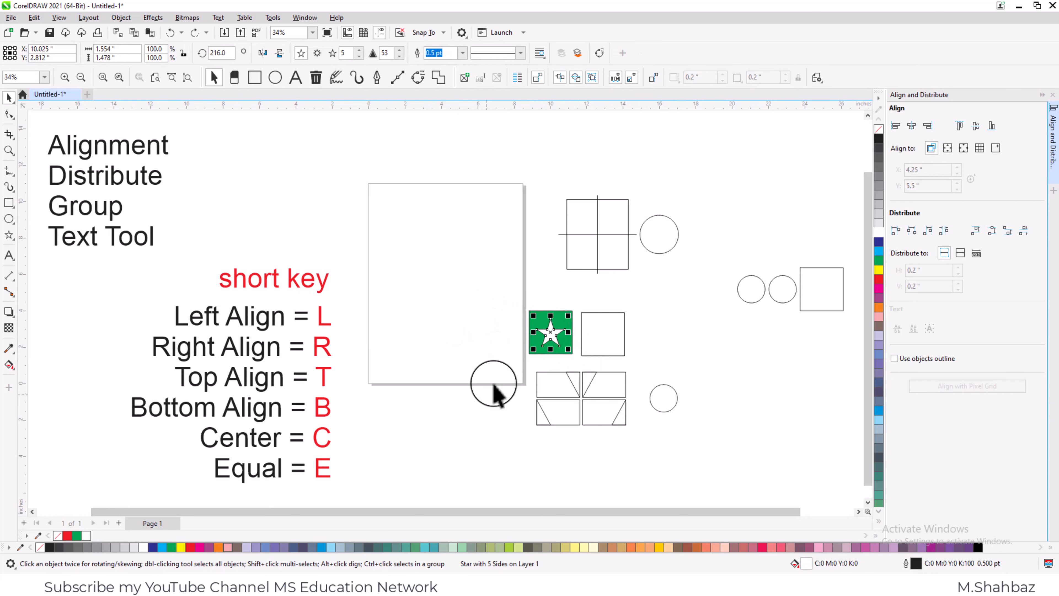
Step: Group the green square and the white star
{"action": "left_click_drag", "start_coordinate": [496, 394], "coordinate": [533, 330]}
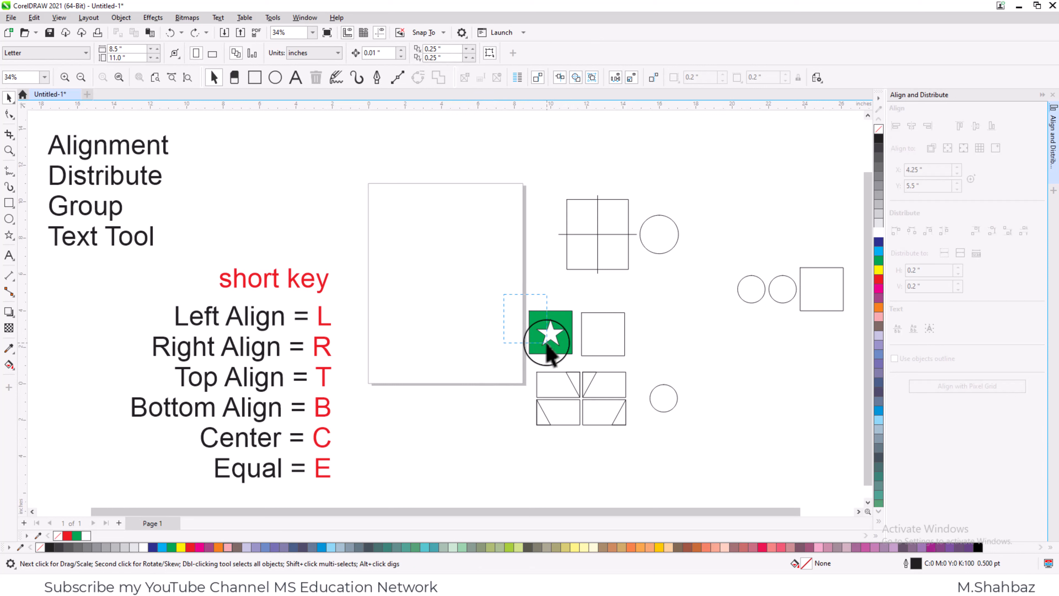
{"action": "left_click_drag", "start_coordinate": [547, 344], "coordinate": [582, 363]}
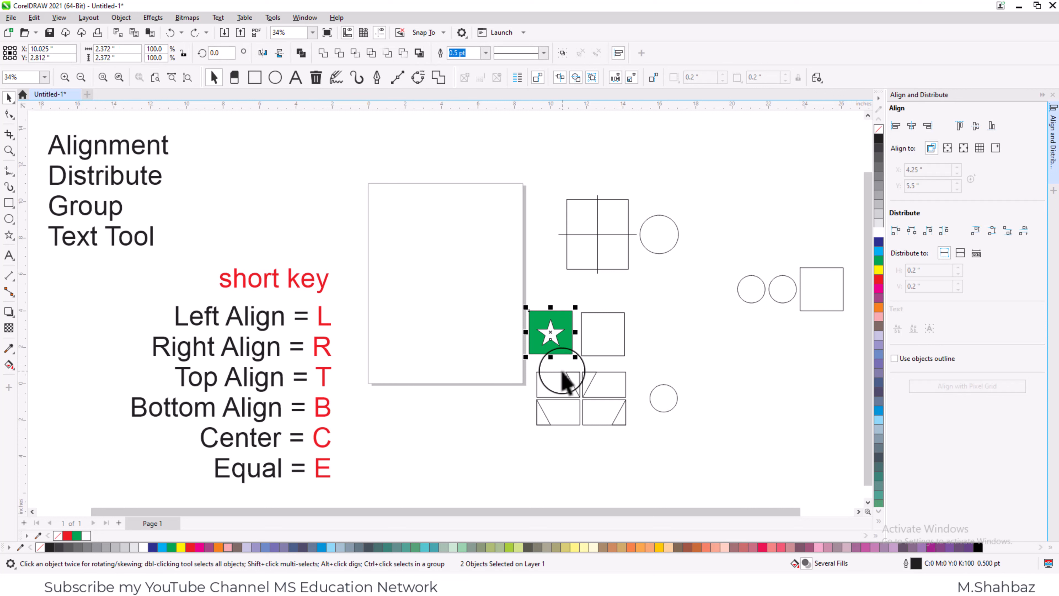
{"action": "left_click", "coordinate": [563, 54]}
{"action": "left_click", "coordinate": [507, 292]}
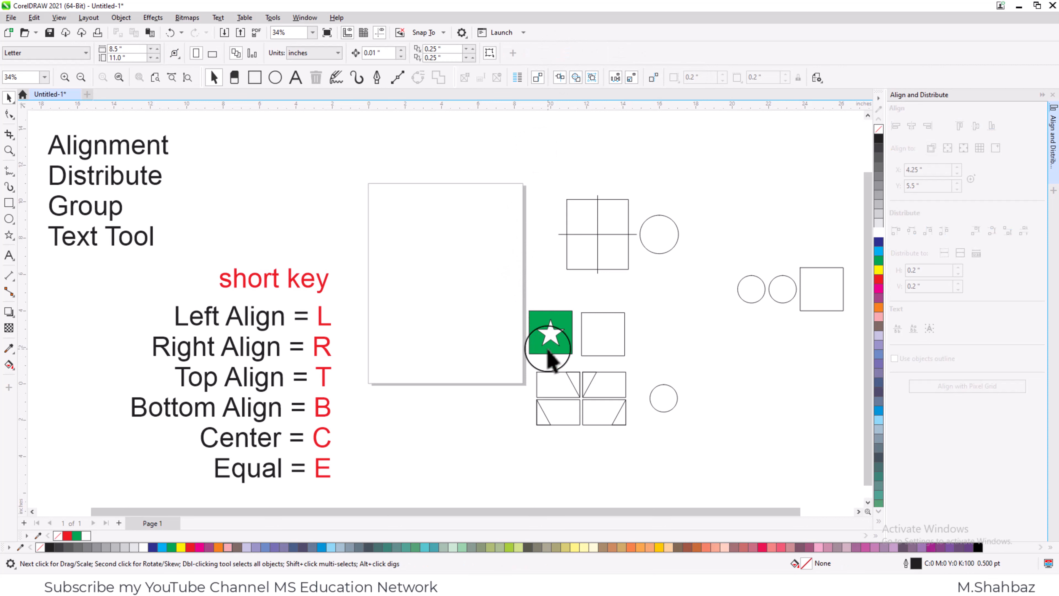
Step: Move the grouped square and star below the page, to about X 1.77 in, Y -4.29 in
{"action": "left_click_drag", "start_coordinate": [551, 333], "coordinate": [413, 449]}
{"action": "left_click", "coordinate": [464, 472]}
{"action": "left_click", "coordinate": [463, 444]}
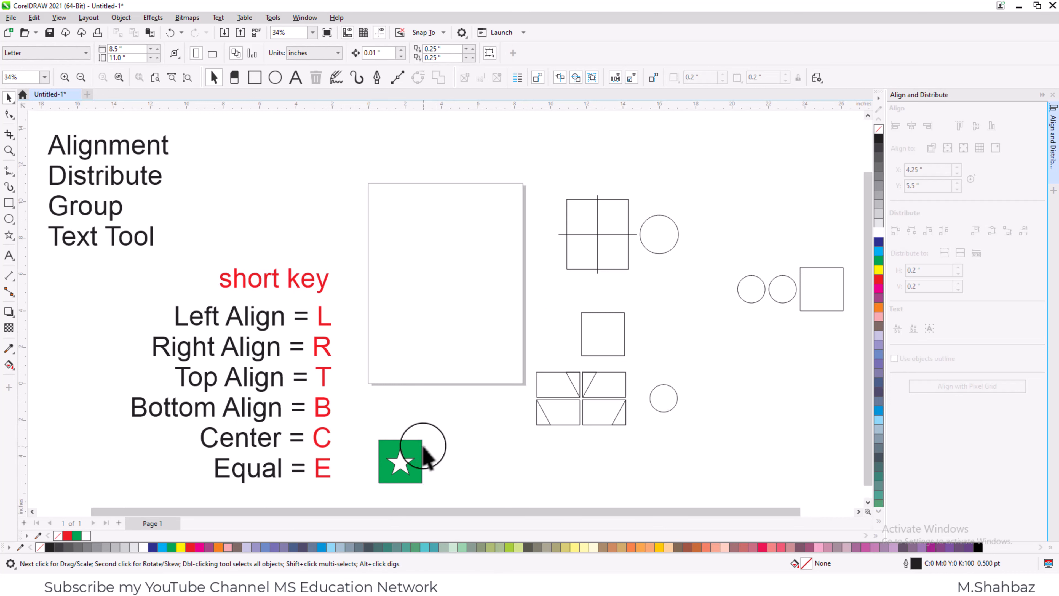
Step: Ungroup the green square and the star
{"action": "left_click", "coordinate": [413, 442]}
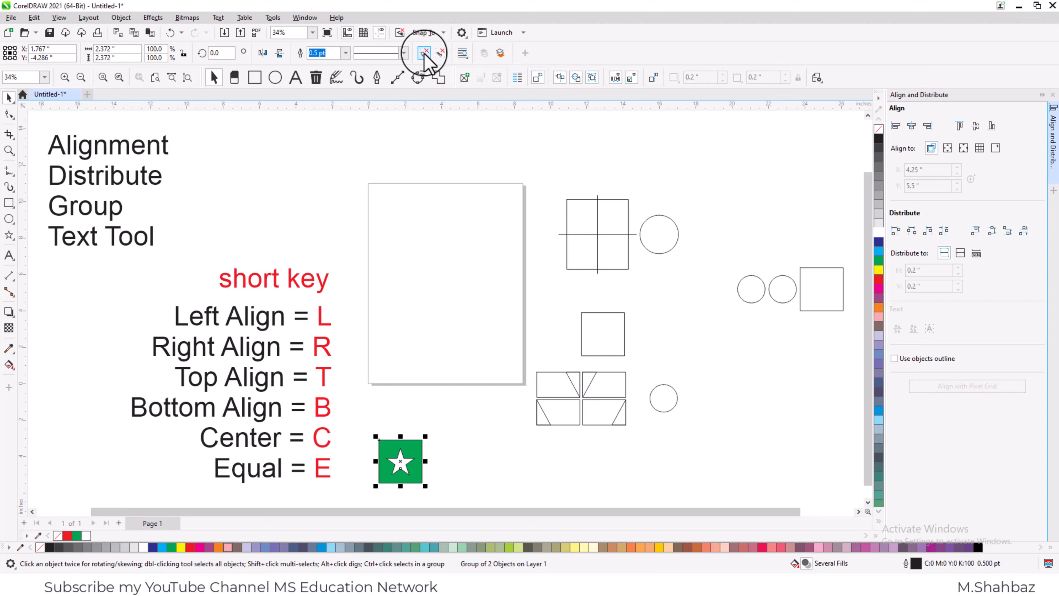
{"action": "left_click", "coordinate": [424, 54]}
{"action": "left_click", "coordinate": [456, 317]}
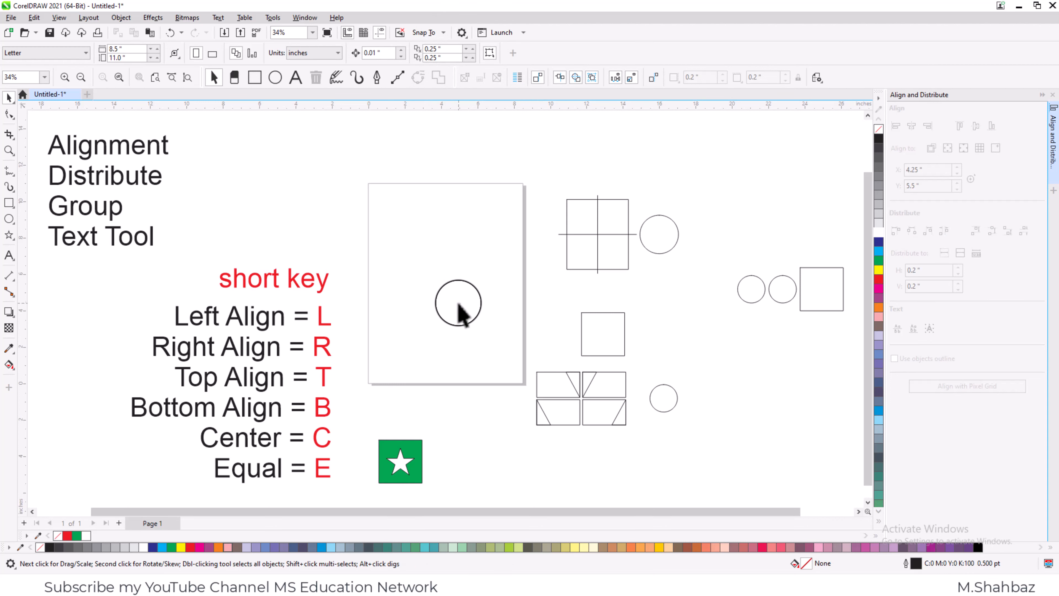
Step: Move the green square alone onto the page, leaving the star behind, and undo that move
{"action": "left_click_drag", "start_coordinate": [458, 305], "coordinate": [416, 456]}
{"action": "left_click_drag", "start_coordinate": [417, 460], "coordinate": [453, 333]}
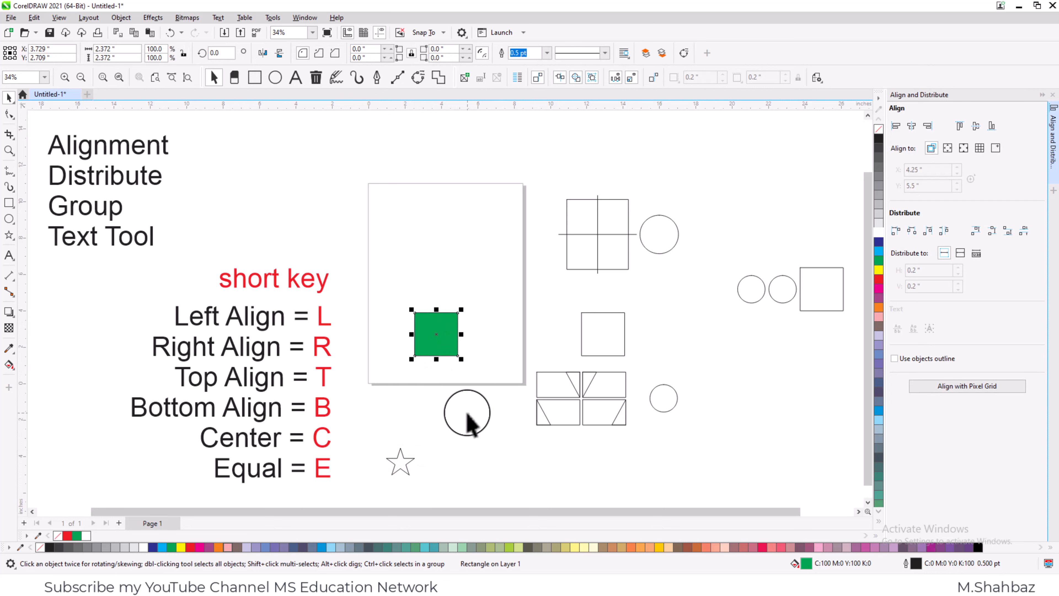
{"action": "key", "text": "ctrl+z"}
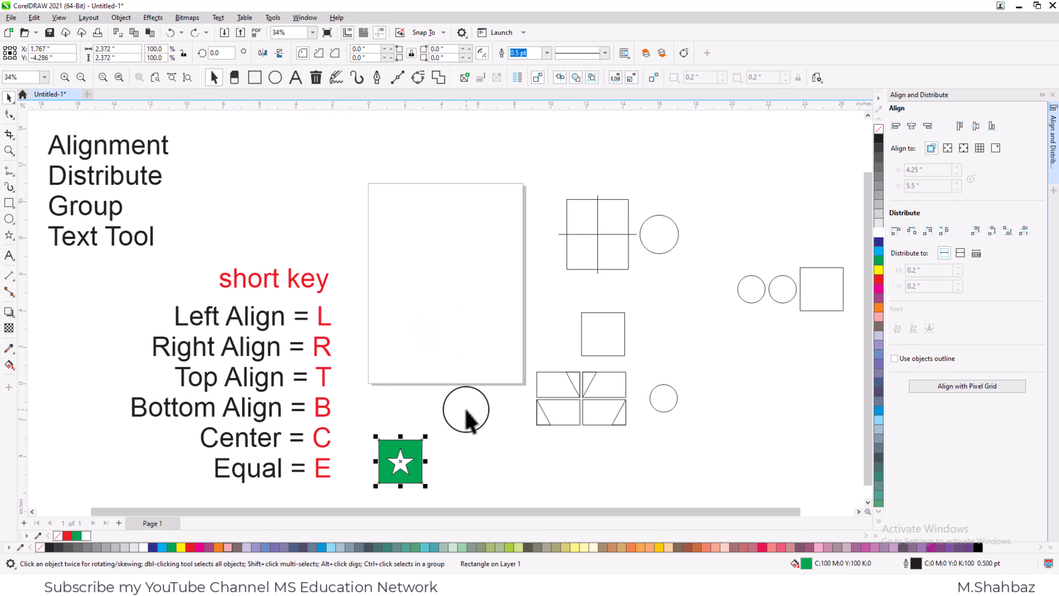
Step: Move the green square and star together onto the page at about X 3.73 in, Y 2.71 in, and group them
{"action": "left_click_drag", "start_coordinate": [470, 423], "coordinate": [351, 473]}
{"action": "left_click_drag", "start_coordinate": [396, 397], "coordinate": [478, 315]}
{"action": "key", "text": "ctrl+z"}
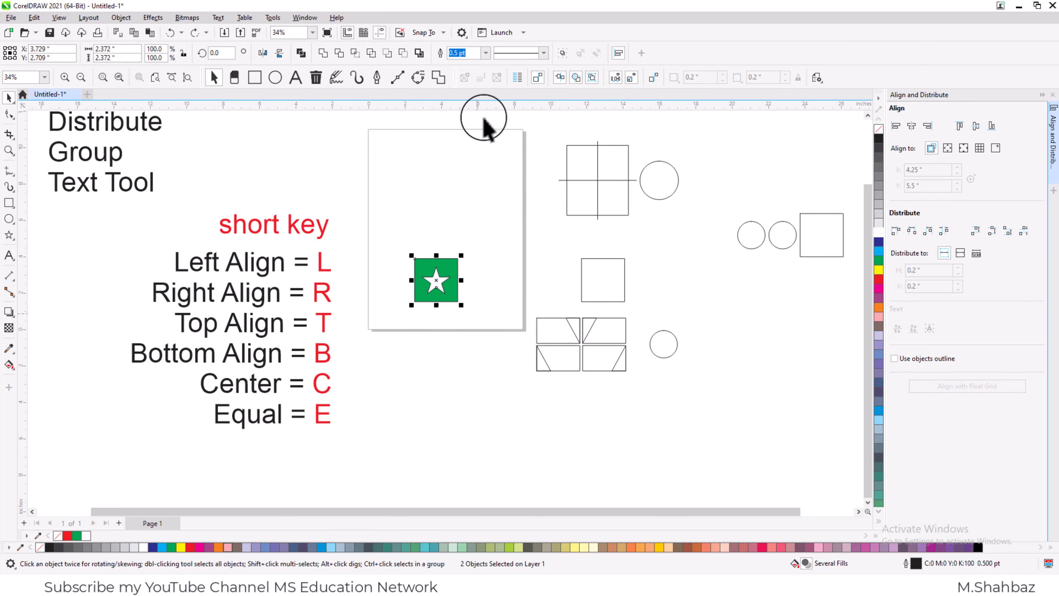
{"action": "left_click", "coordinate": [474, 328]}
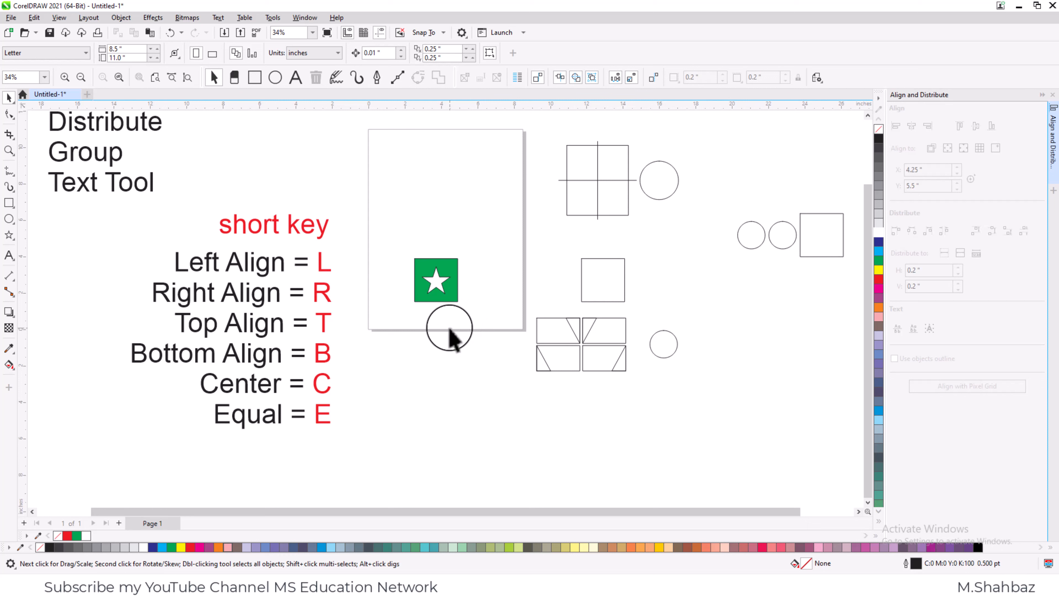
{"action": "left_click", "coordinate": [438, 300]}
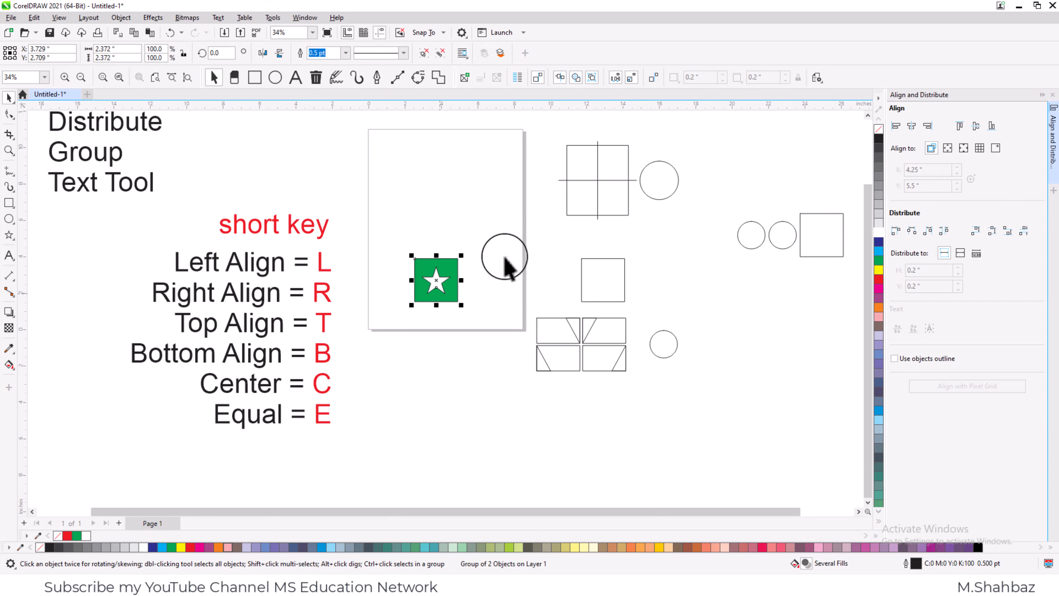
Step: Copy the "short key" text below the page and replace its wording with "ctrl + G" and "Ctrl +U" on two lines
{"action": "left_click_drag", "start_coordinate": [303, 228], "coordinate": [457, 417]}
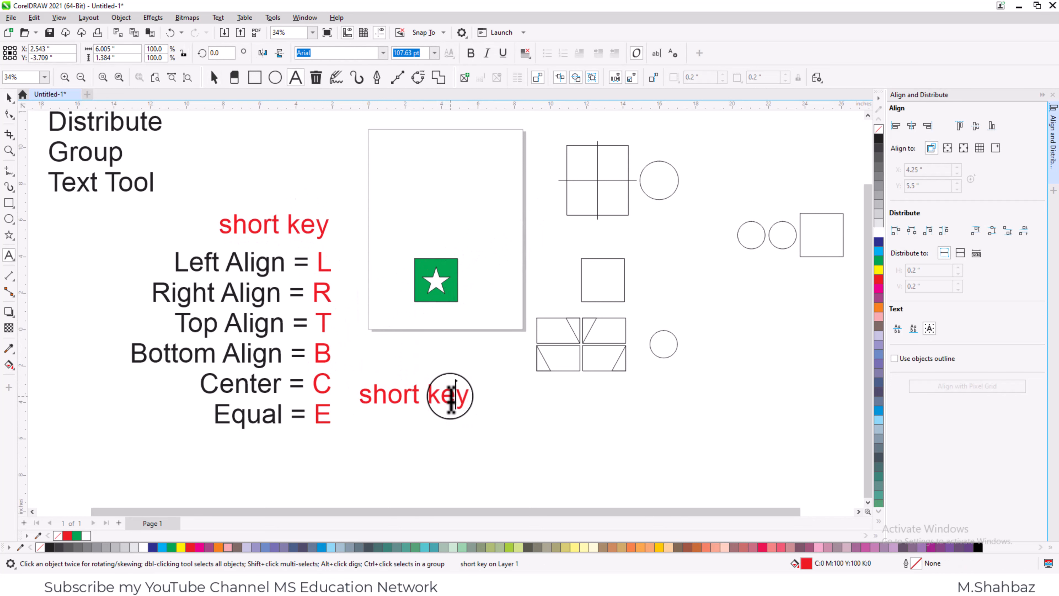
{"action": "key", "text": "ctrl+a"}
{"action": "key", "text": "Delete"}
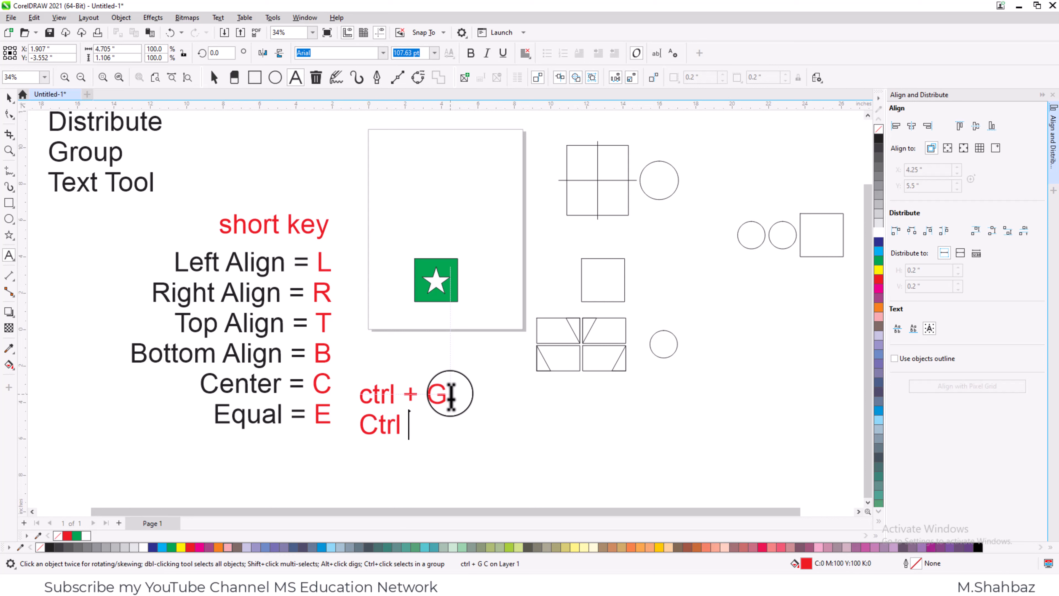
{"action": "key", "text": "space"}
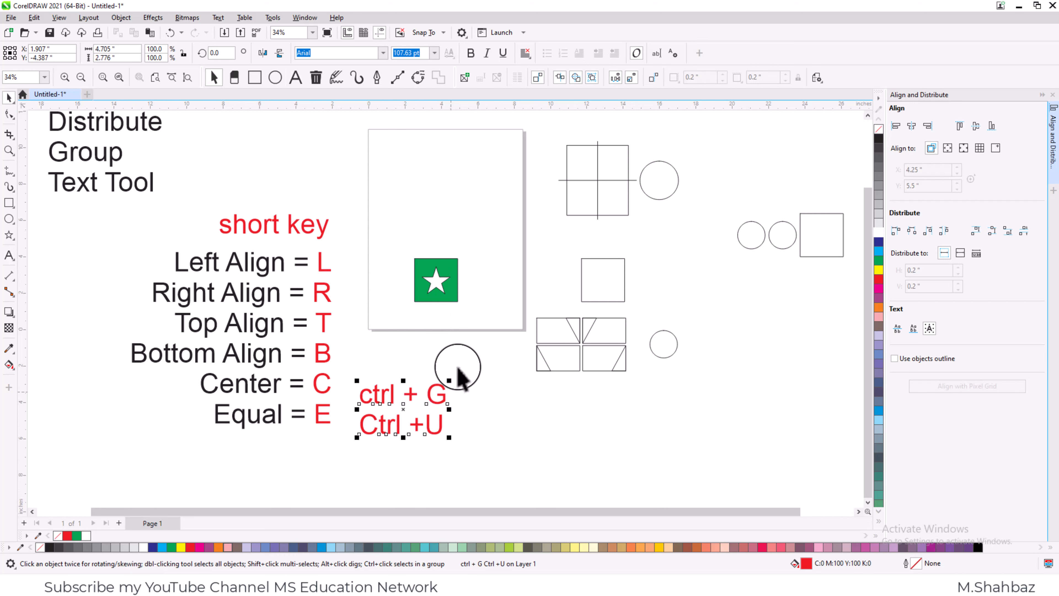
Step: Colour the "ctrl + G / Ctrl +U" text blue and place it under the shortcut list at about X -5.16 in, Y -7.54 in
{"action": "left_click_drag", "start_coordinate": [430, 400], "coordinate": [449, 409]}
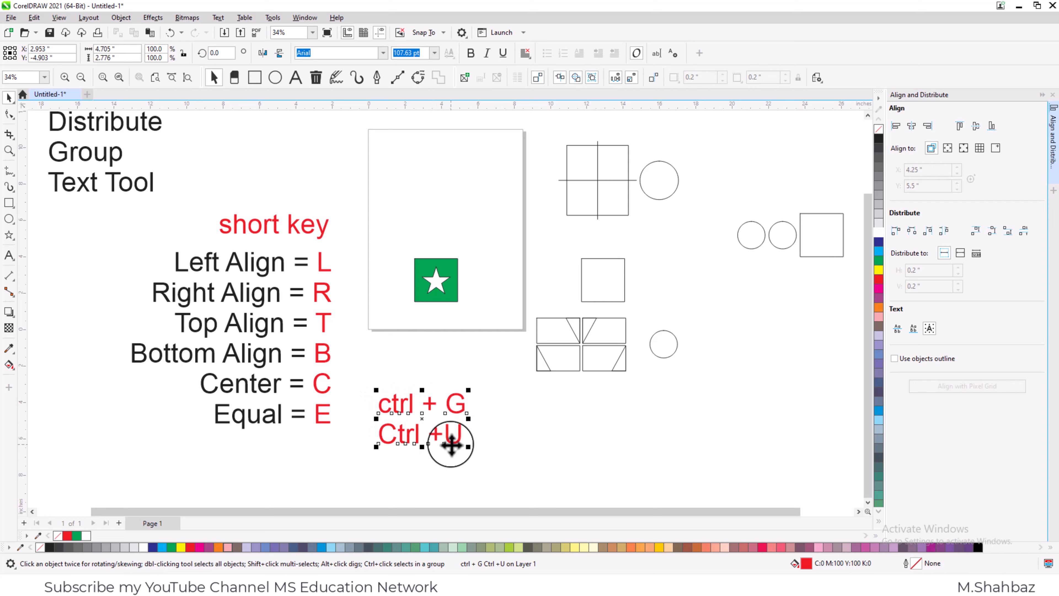
{"action": "left_click", "coordinate": [879, 242]}
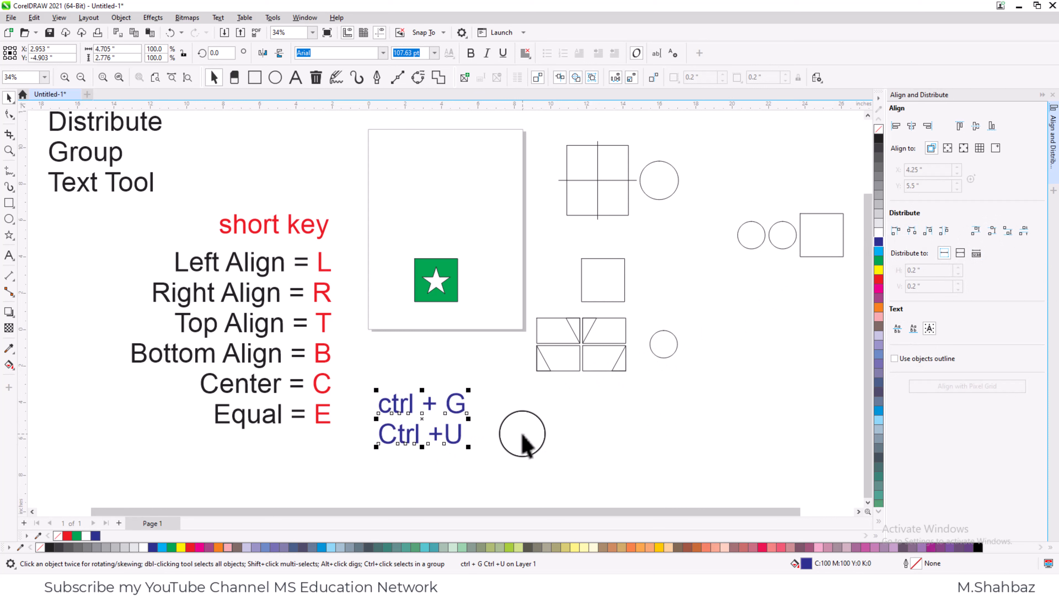
{"action": "left_click_drag", "start_coordinate": [450, 407], "coordinate": [300, 451]}
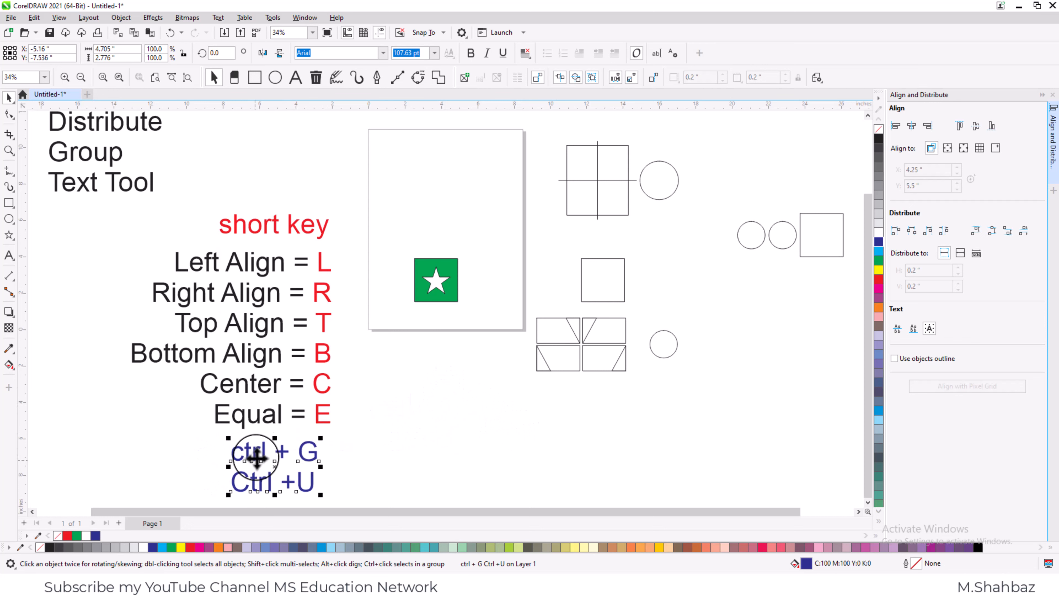
{"action": "left_click", "coordinate": [377, 433]}
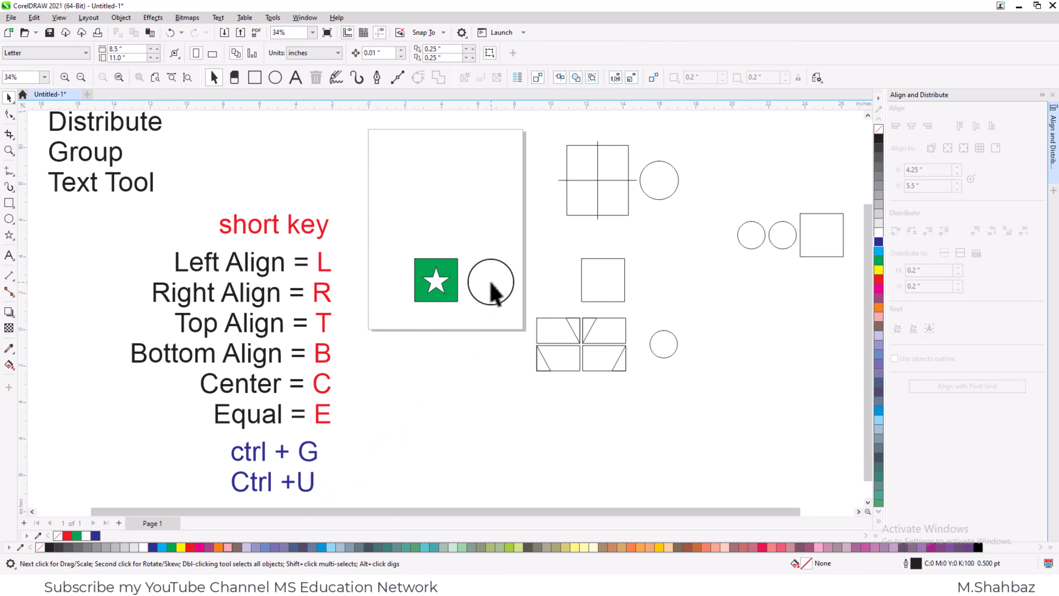
{"action": "left_click_drag", "start_coordinate": [491, 283], "coordinate": [539, 303]}
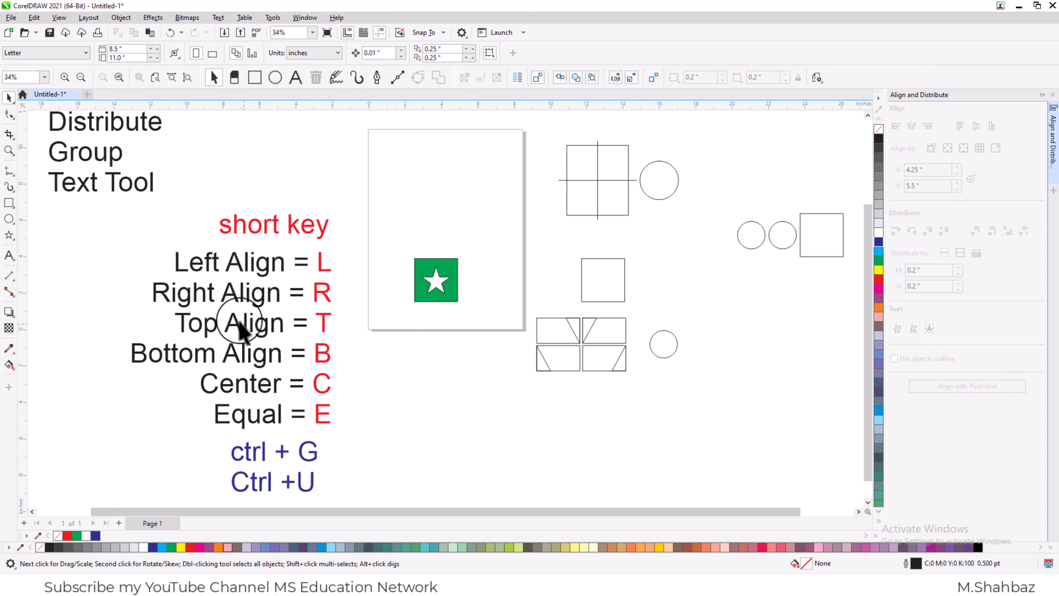
Step: Add the sample text ";aljad;lalskdfladfj;" as a single line below the page and select it as an object
{"action": "left_click", "coordinate": [8, 255]}
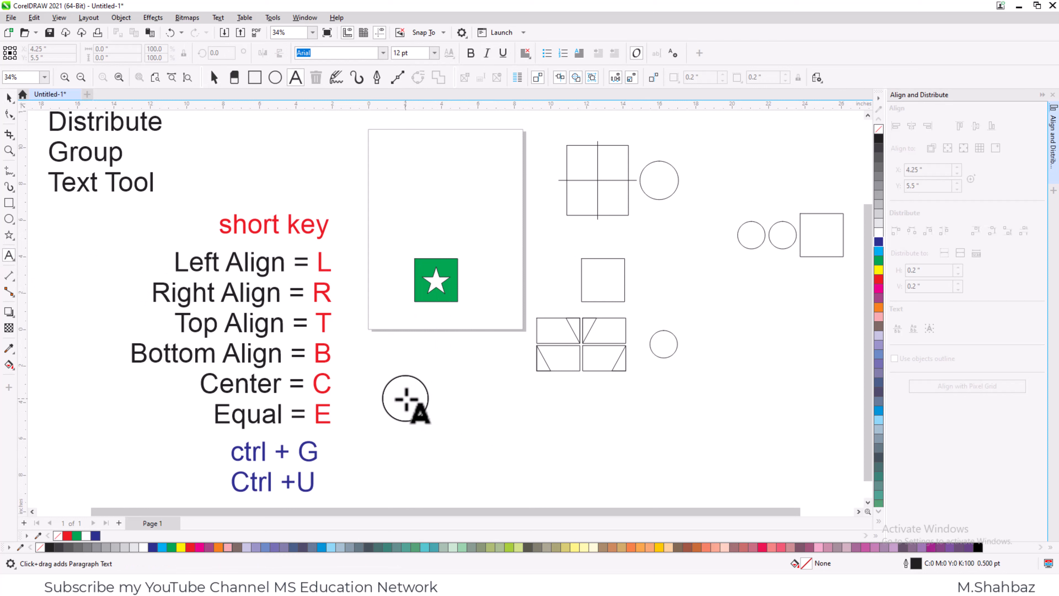
{"action": "left_click", "coordinate": [403, 389]}
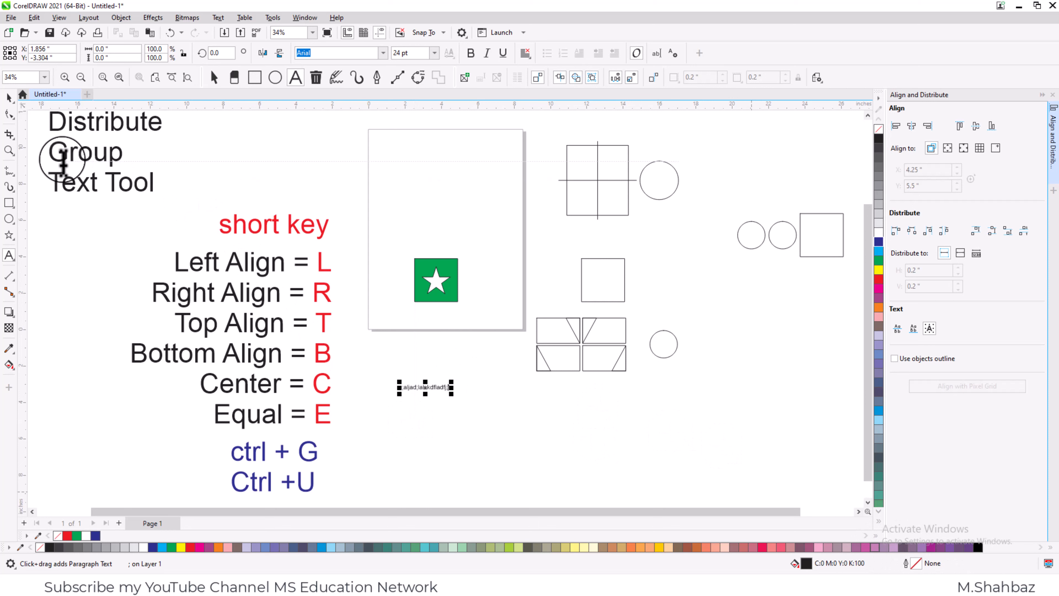
{"action": "left_click", "coordinate": [8, 97]}
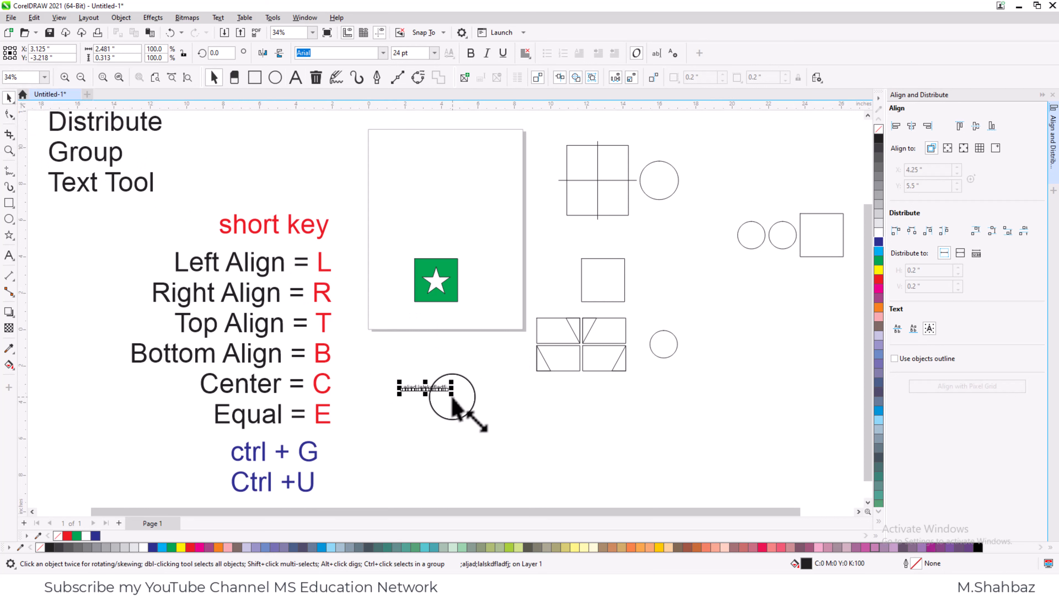
Step: Enlarge the ";aljad;lalskdfladfj;" text to about 131.6 pt and place it below the page at about X 8.14 in, Y -4.62 in
{"action": "left_click_drag", "start_coordinate": [451, 398], "coordinate": [633, 485]}
{"action": "left_click_drag", "start_coordinate": [520, 411], "coordinate": [510, 423]}
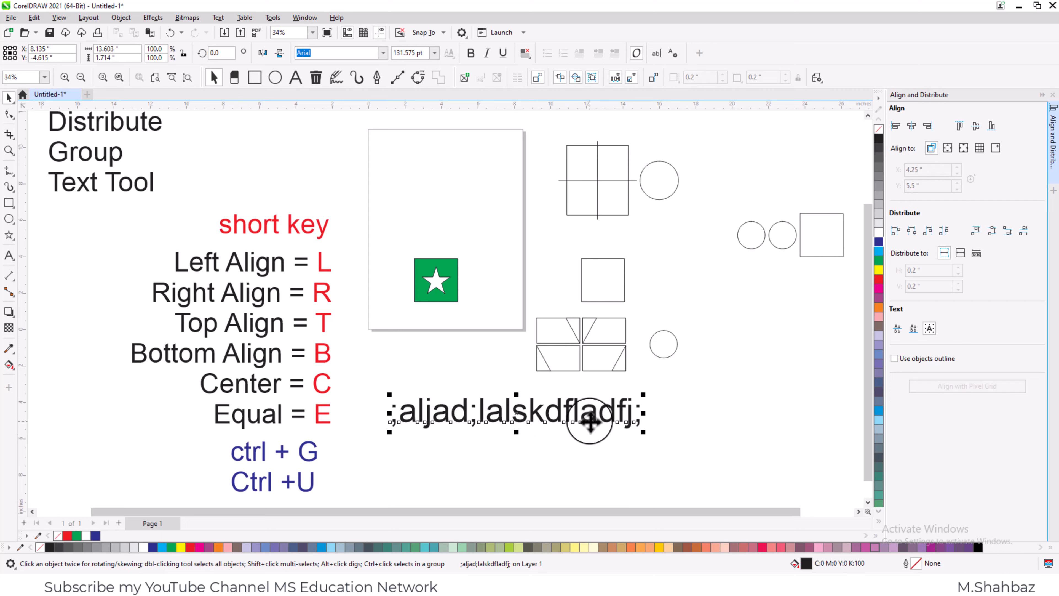
{"action": "left_click", "coordinate": [569, 432]}
{"action": "left_click", "coordinate": [577, 428]}
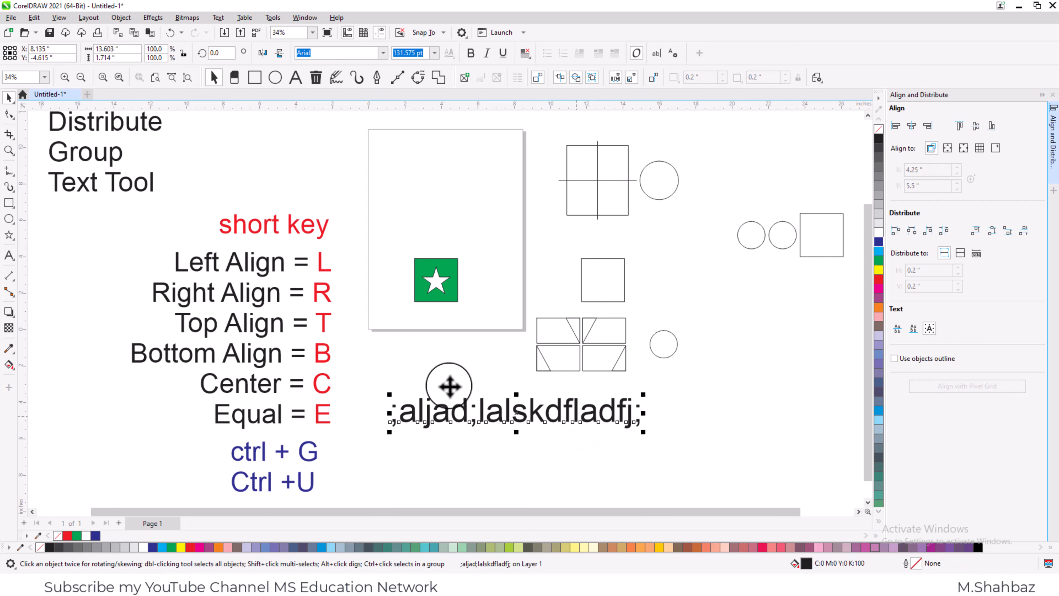
Step: Replace the wording of the enlarged sample text below the page with "Text Tool"
{"action": "left_click", "coordinate": [9, 255]}
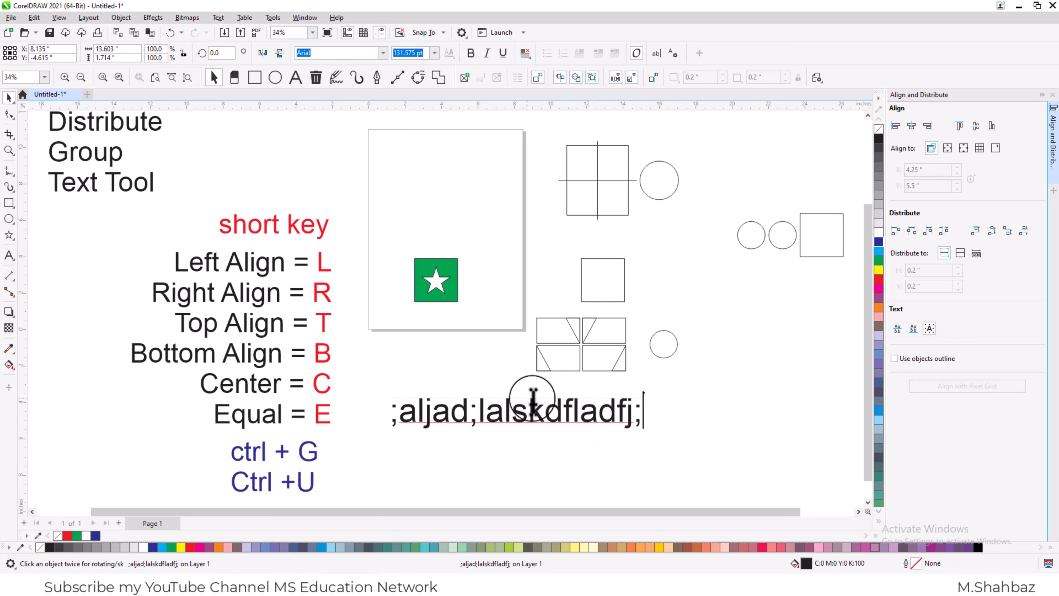
{"action": "left_click", "coordinate": [633, 414]}
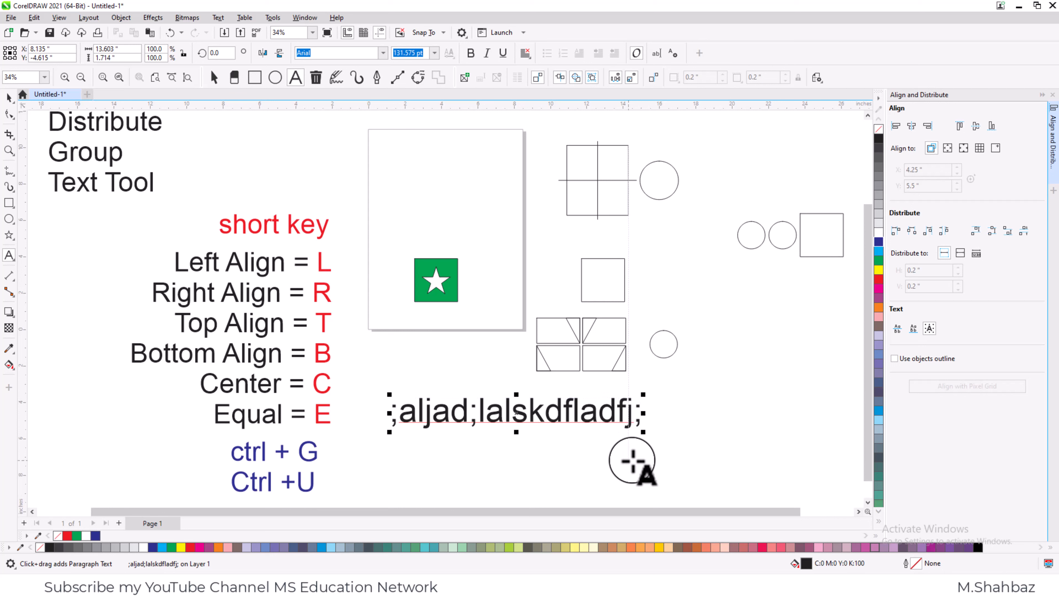
{"action": "key", "text": "BackSpace"}
{"action": "key", "text": "BackSpace"}
{"action": "key", "text": "BackSpace"}
{"action": "key", "text": "BackSpace"}
{"action": "key", "text": "BackSpace"}
{"action": "key", "text": "BackSpace"}
{"action": "key", "text": "BackSpace"}
{"action": "key", "text": "BackSpace"}
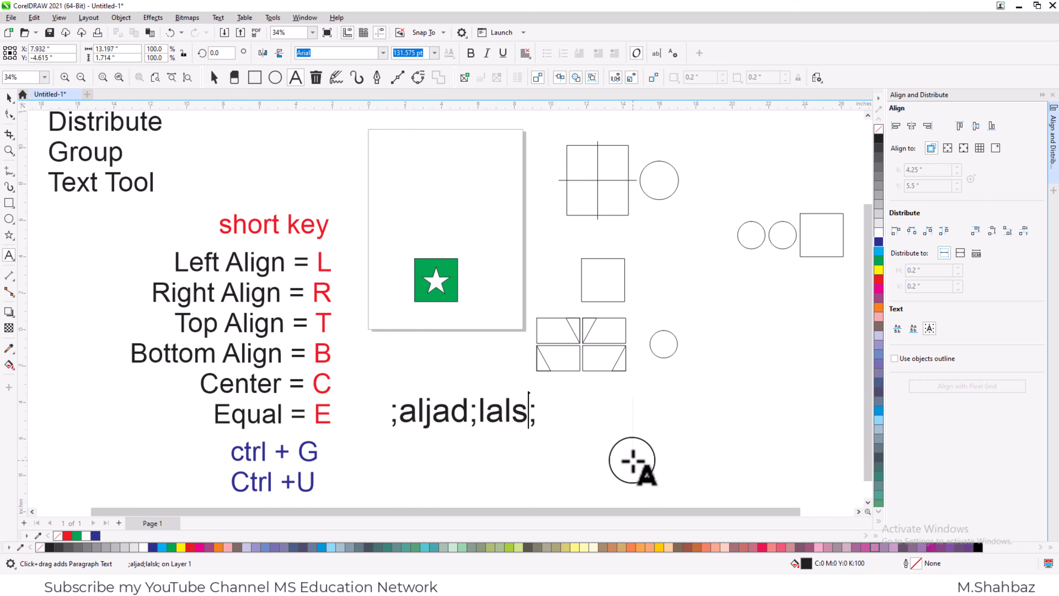
{"action": "key", "text": "Delete"}
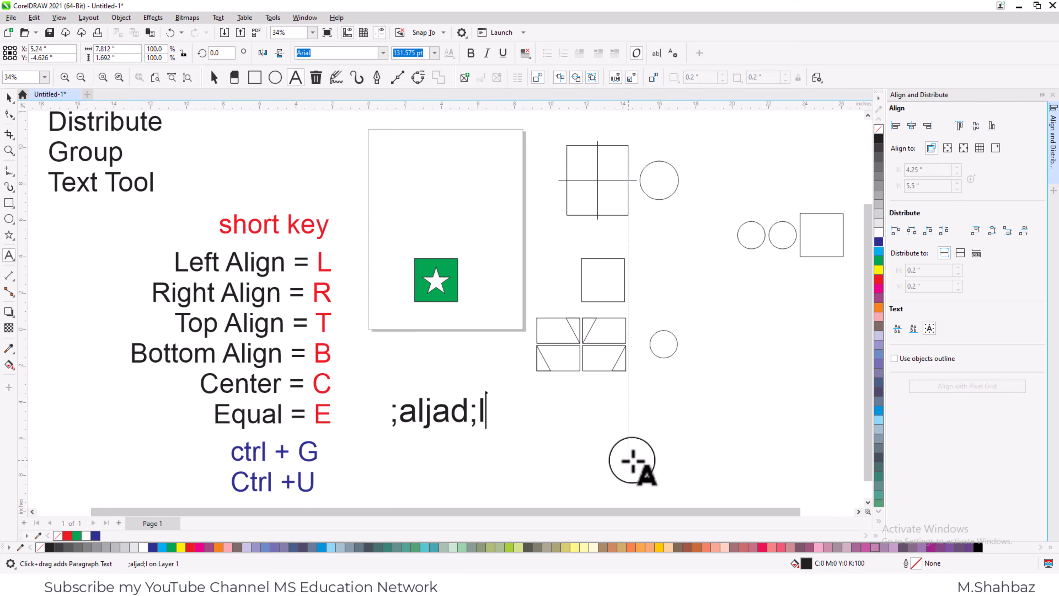
{"action": "key", "text": "BackSpace"}
{"action": "key", "text": "BackSpace"}
{"action": "key", "text": "BackSpace"}
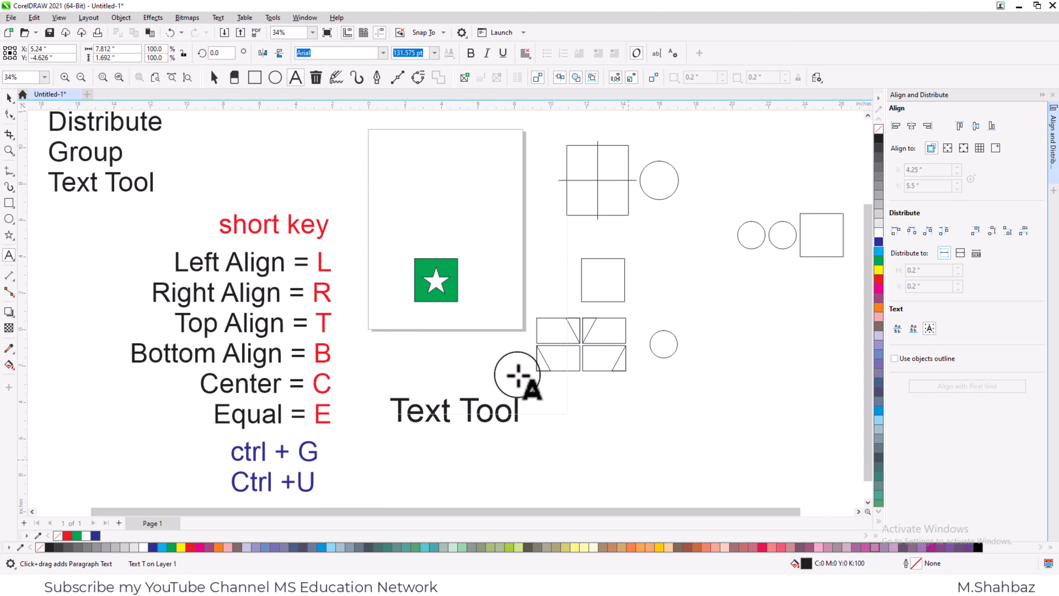
Step: Move the new "Text Tool" text closer under the page, to about X 3.73 in, Y -2.94 in
{"action": "left_click", "coordinate": [9, 97]}
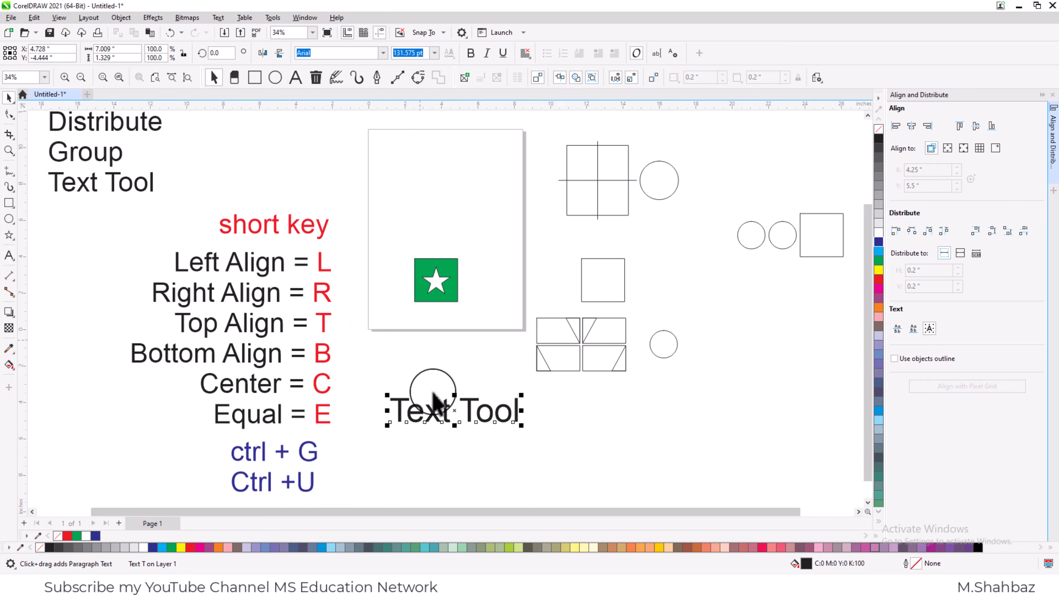
{"action": "left_click", "coordinate": [445, 432]}
{"action": "left_click_drag", "start_coordinate": [439, 428], "coordinate": [439, 398]}
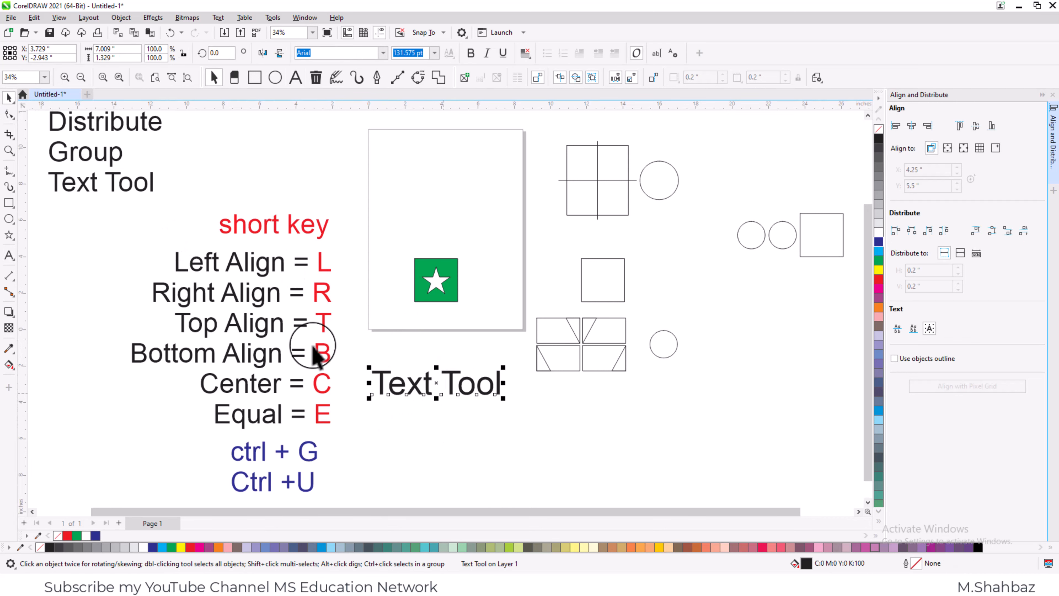
{"action": "left_click", "coordinate": [9, 255]}
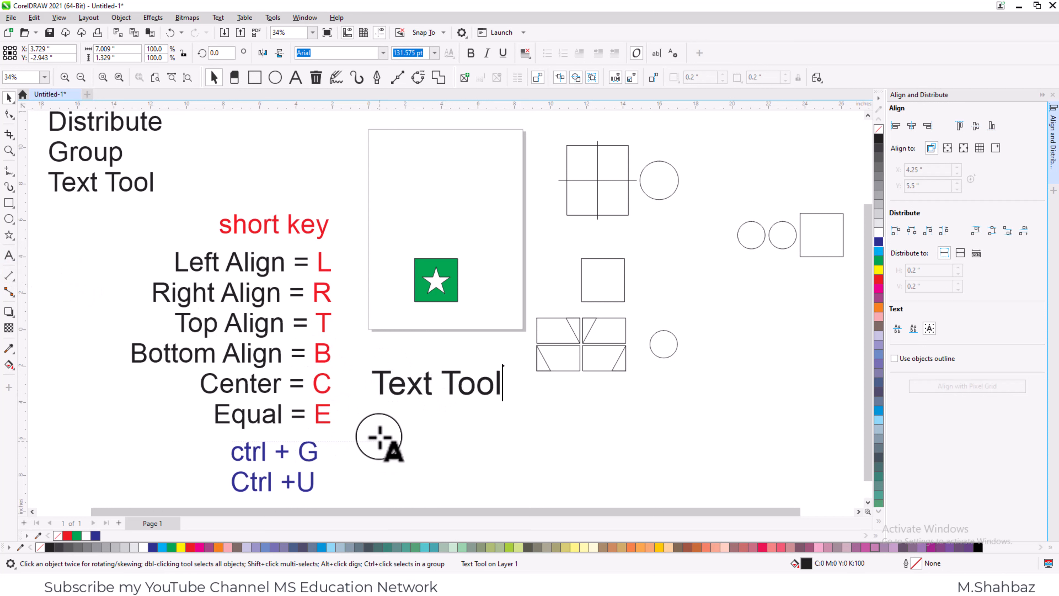
{"action": "left_click", "coordinate": [370, 450]}
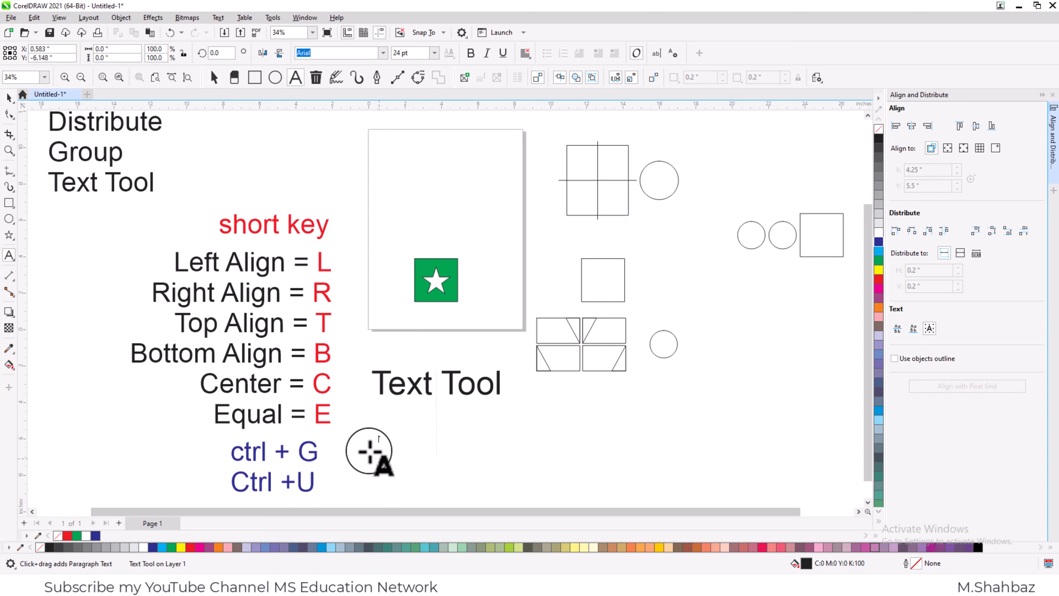
{"action": "left_click", "coordinate": [9, 97]}
Step: Copy the "Text Tool" text straight down to about Y -5.47 in and replace the copy's wording with "short keys"
{"action": "left_click", "coordinate": [422, 386]}
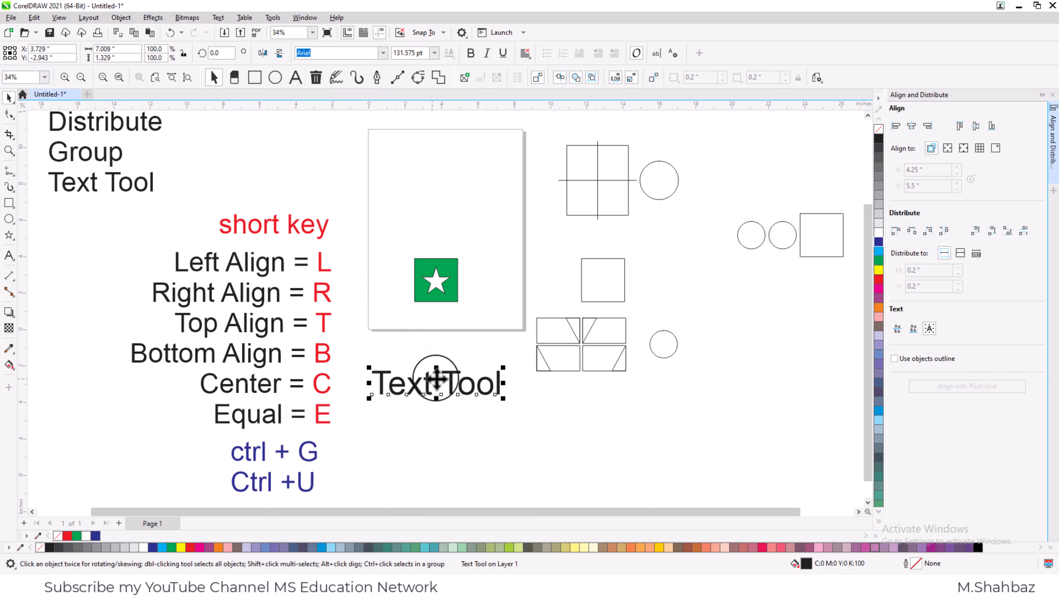
{"action": "left_click_drag", "start_coordinate": [438, 379], "coordinate": [434, 439]}
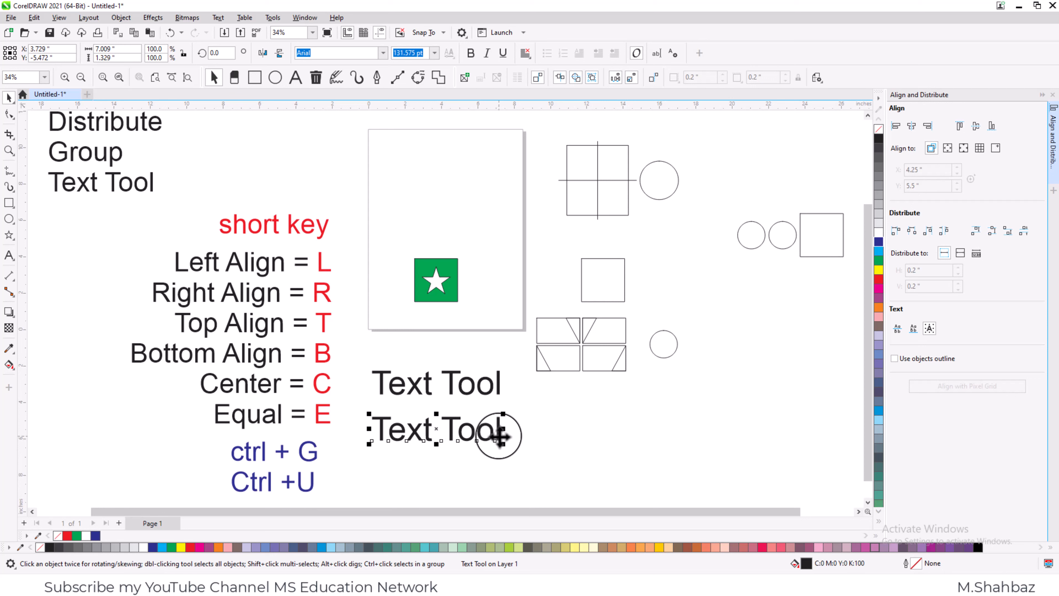
{"action": "key", "text": "F8"}
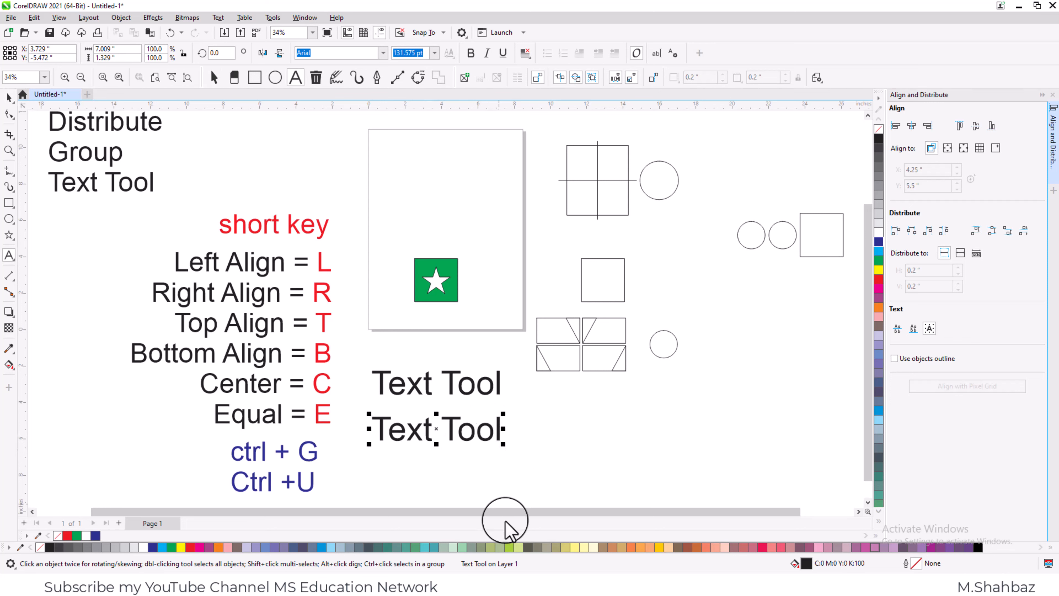
{"action": "key", "text": "BackSpace"}
{"action": "key", "text": "BackSpace"}
{"action": "key", "text": "BackSpace"}
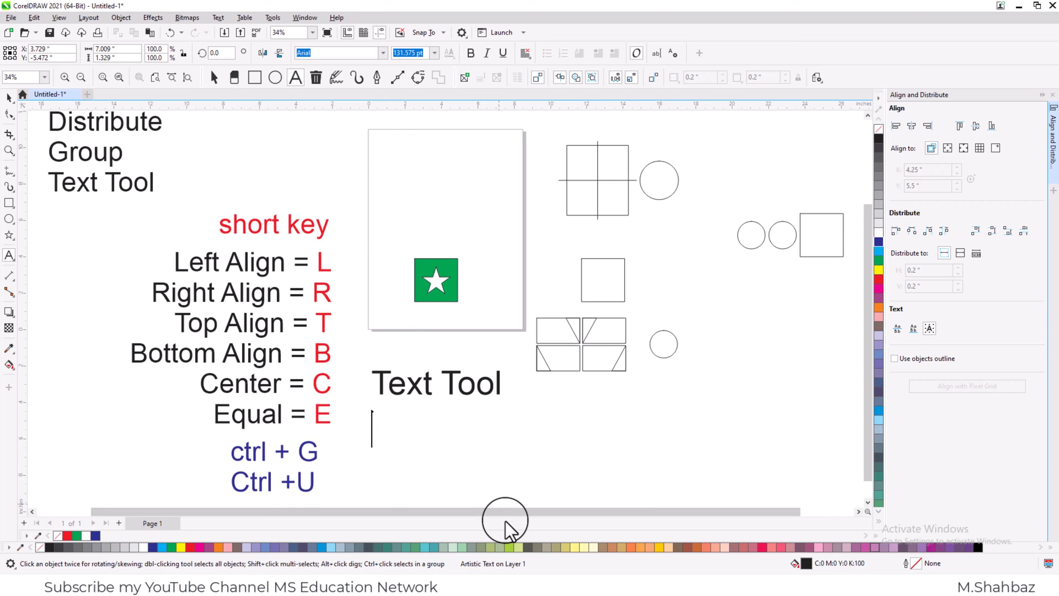
{"action": "type", "text": "keys"}
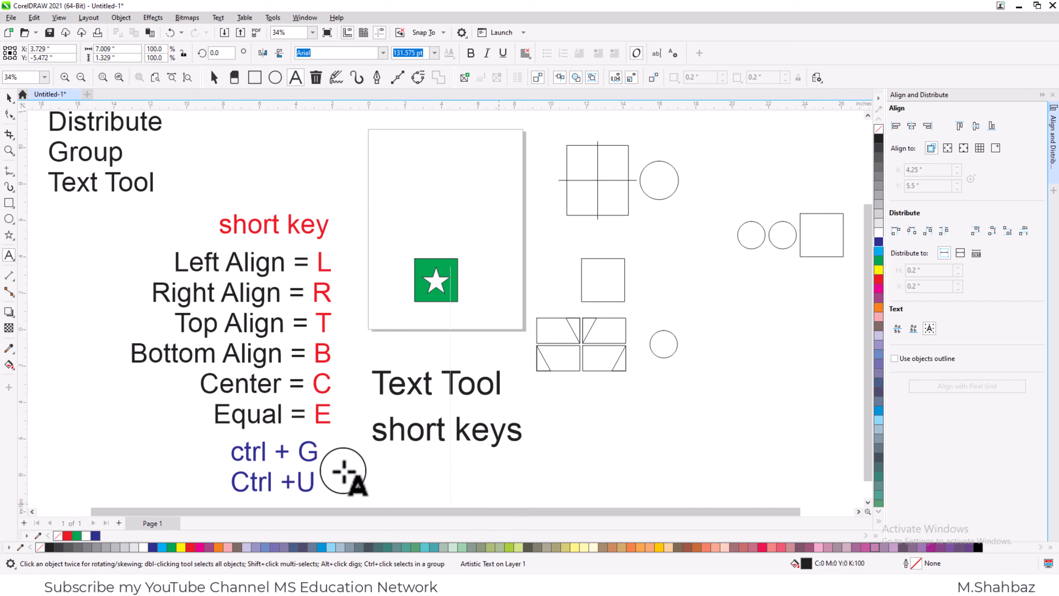
Step: Shift the "short keys" text slightly right and up, to about X 4.92 in, Y -5.47 in
{"action": "left_click", "coordinate": [9, 99]}
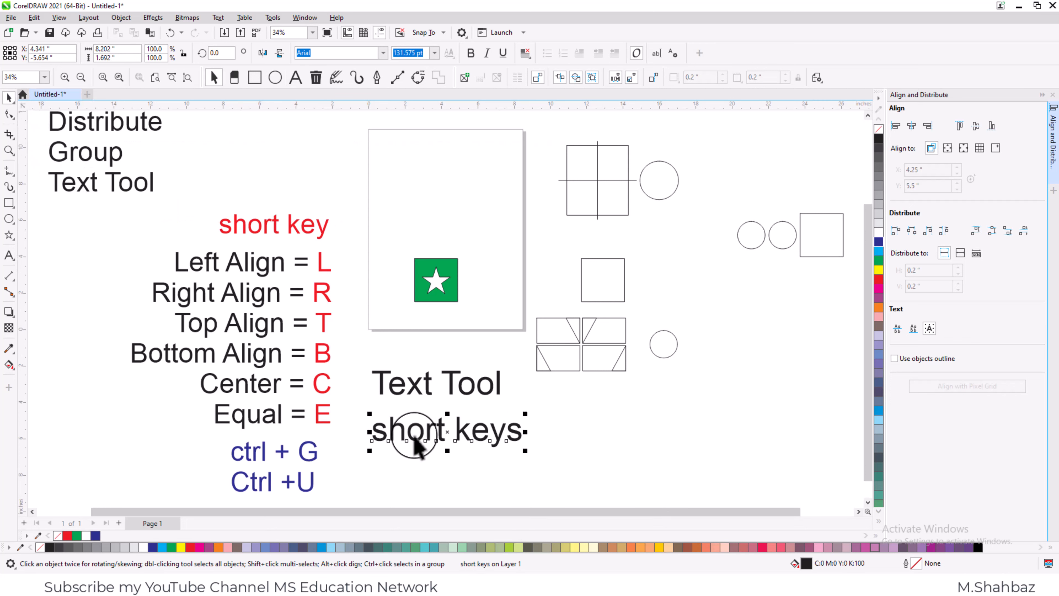
{"action": "left_click", "coordinate": [419, 469]}
{"action": "left_click", "coordinate": [412, 441]}
{"action": "left_click_drag", "start_coordinate": [412, 441], "coordinate": [422, 438]}
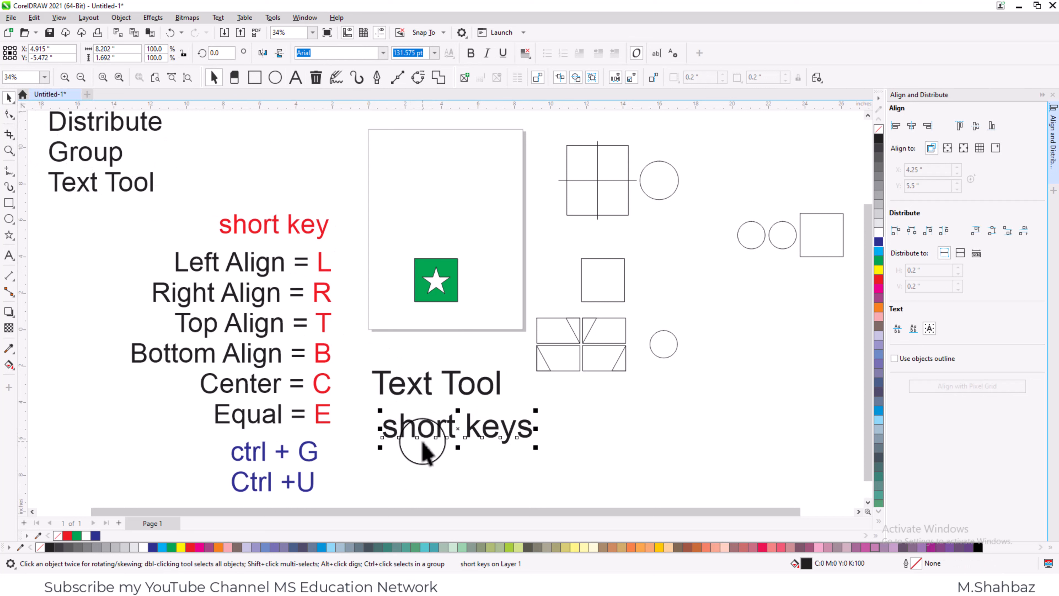
Step: Try the Gotham (Medium) font on the "short keys" text, set it to Goudy Stout instead, and deselect the text
{"action": "left_click", "coordinate": [383, 53]}
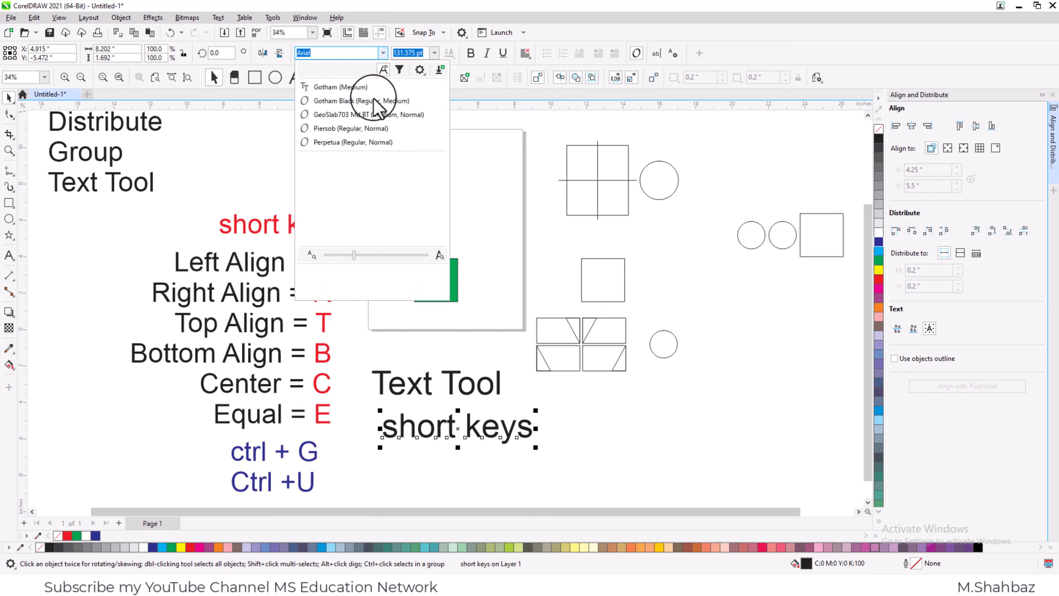
{"action": "left_click", "coordinate": [352, 87]}
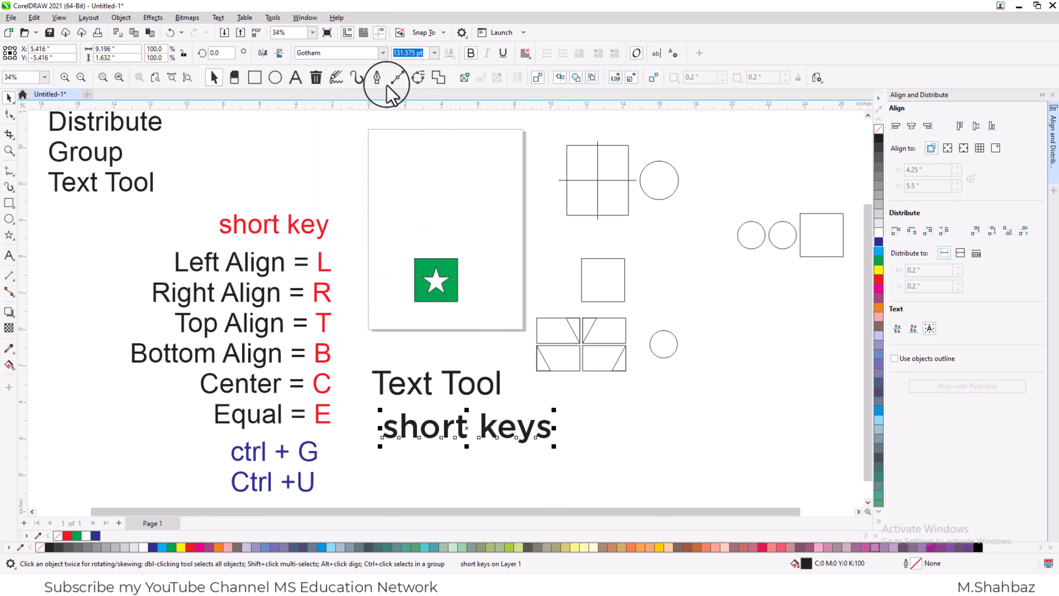
{"action": "left_click", "coordinate": [383, 53]}
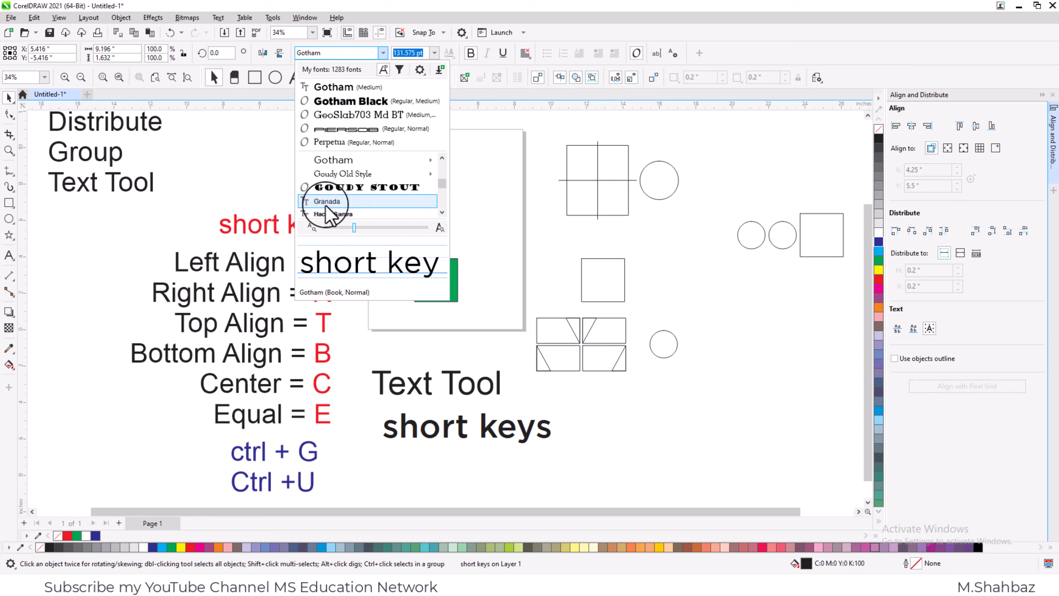
{"action": "left_click", "coordinate": [365, 188]}
{"action": "left_click", "coordinate": [593, 468]}
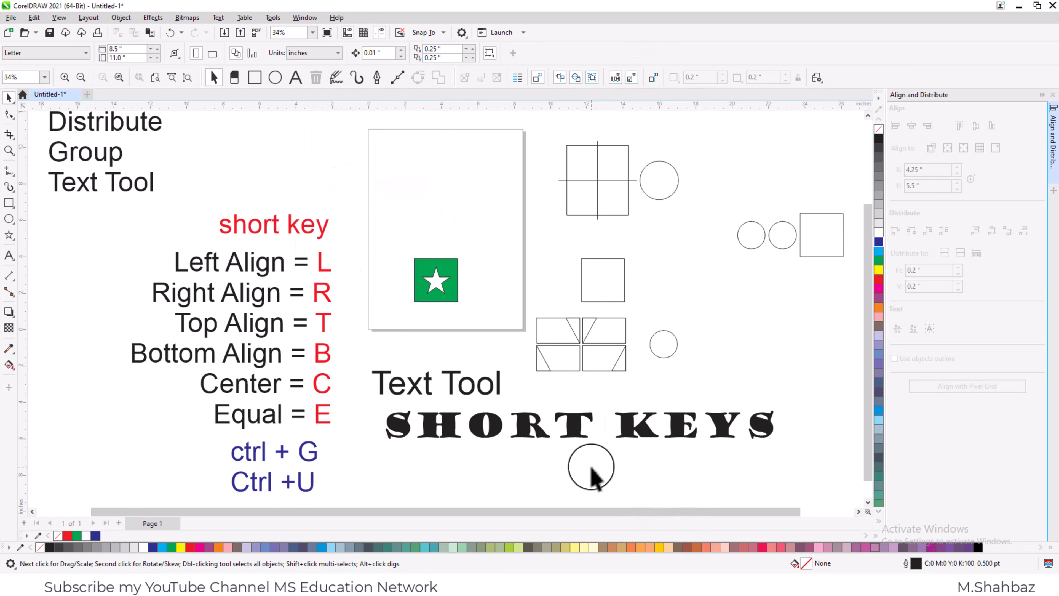